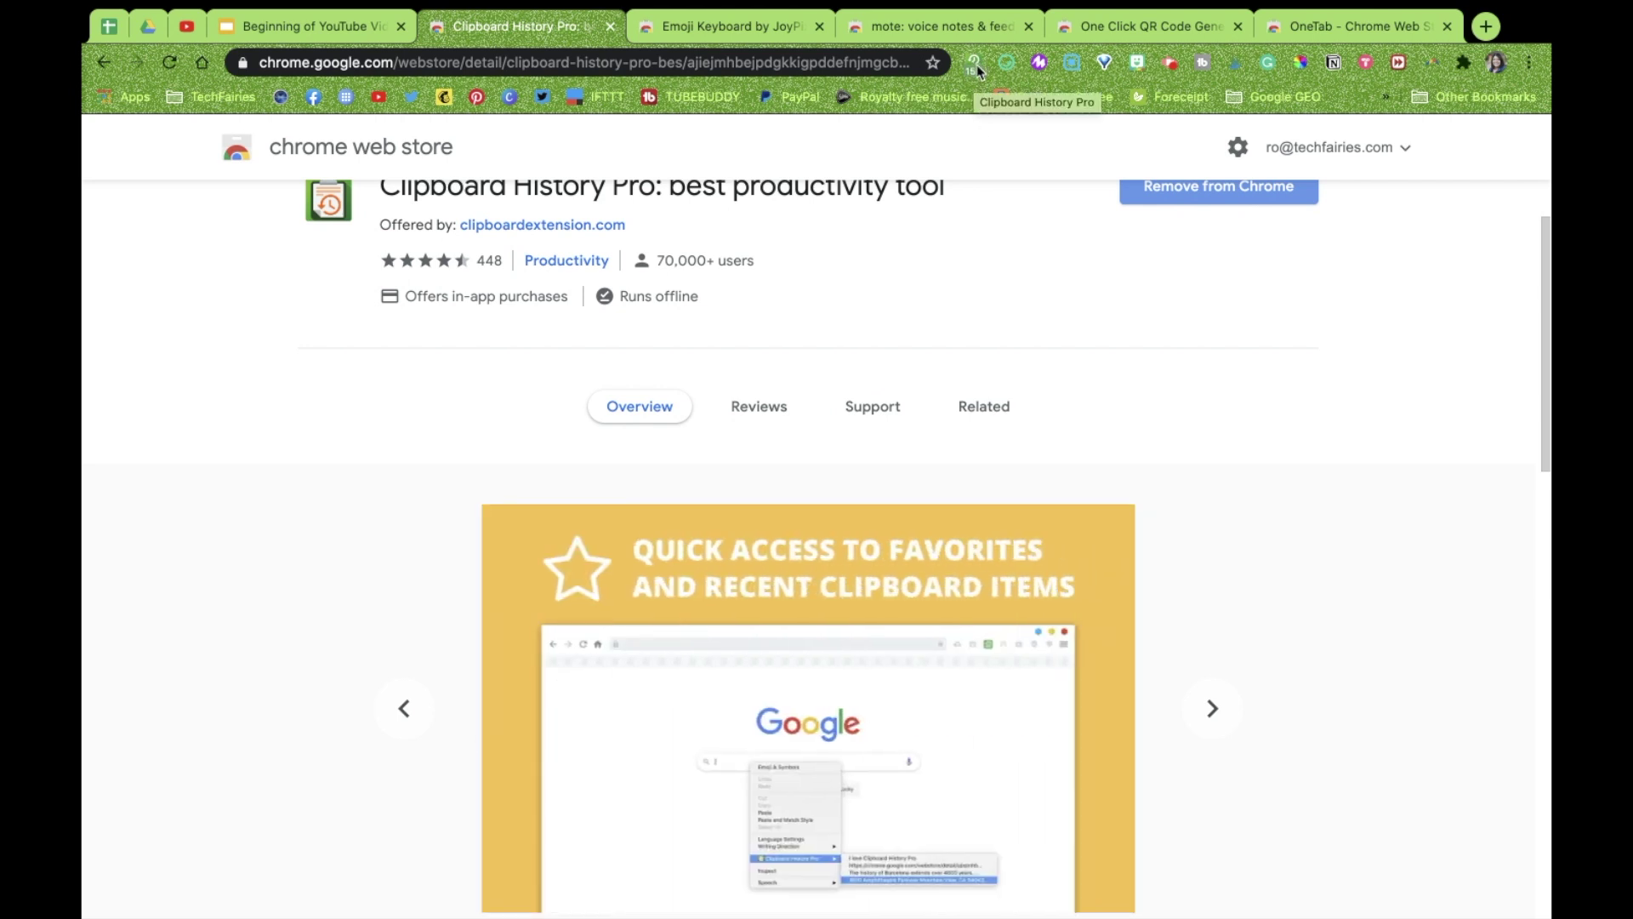
# Scroll up to the Clipboard History Pro listing title and open its popup from the toolbar
pyautogui.scroll(1, 927, 340)
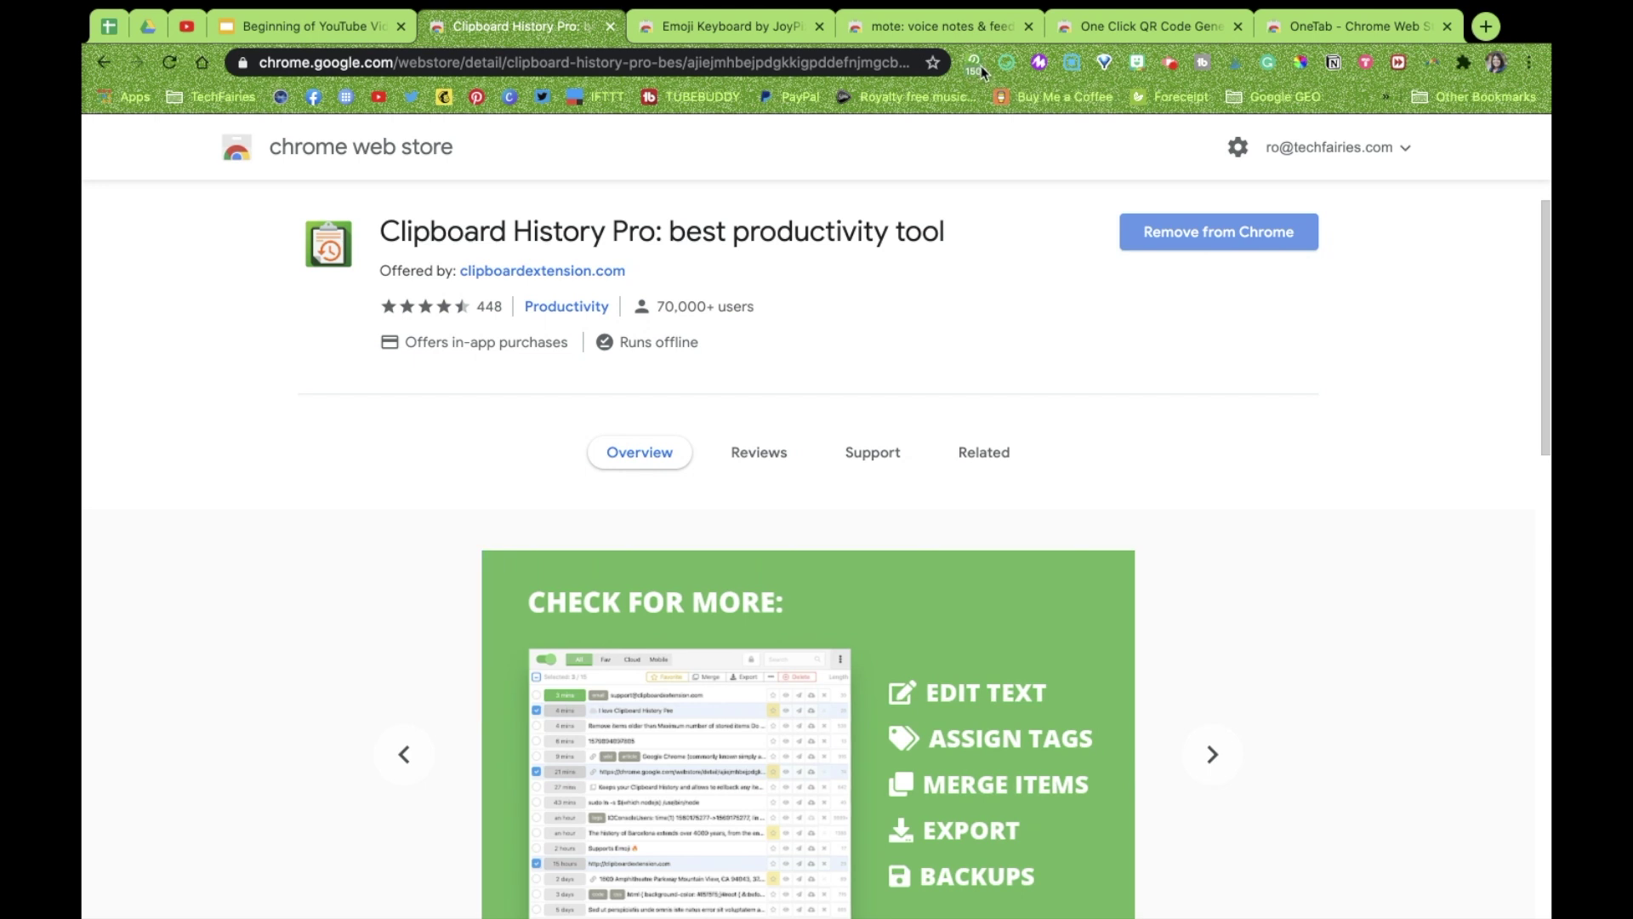
pyautogui.click(978, 68)
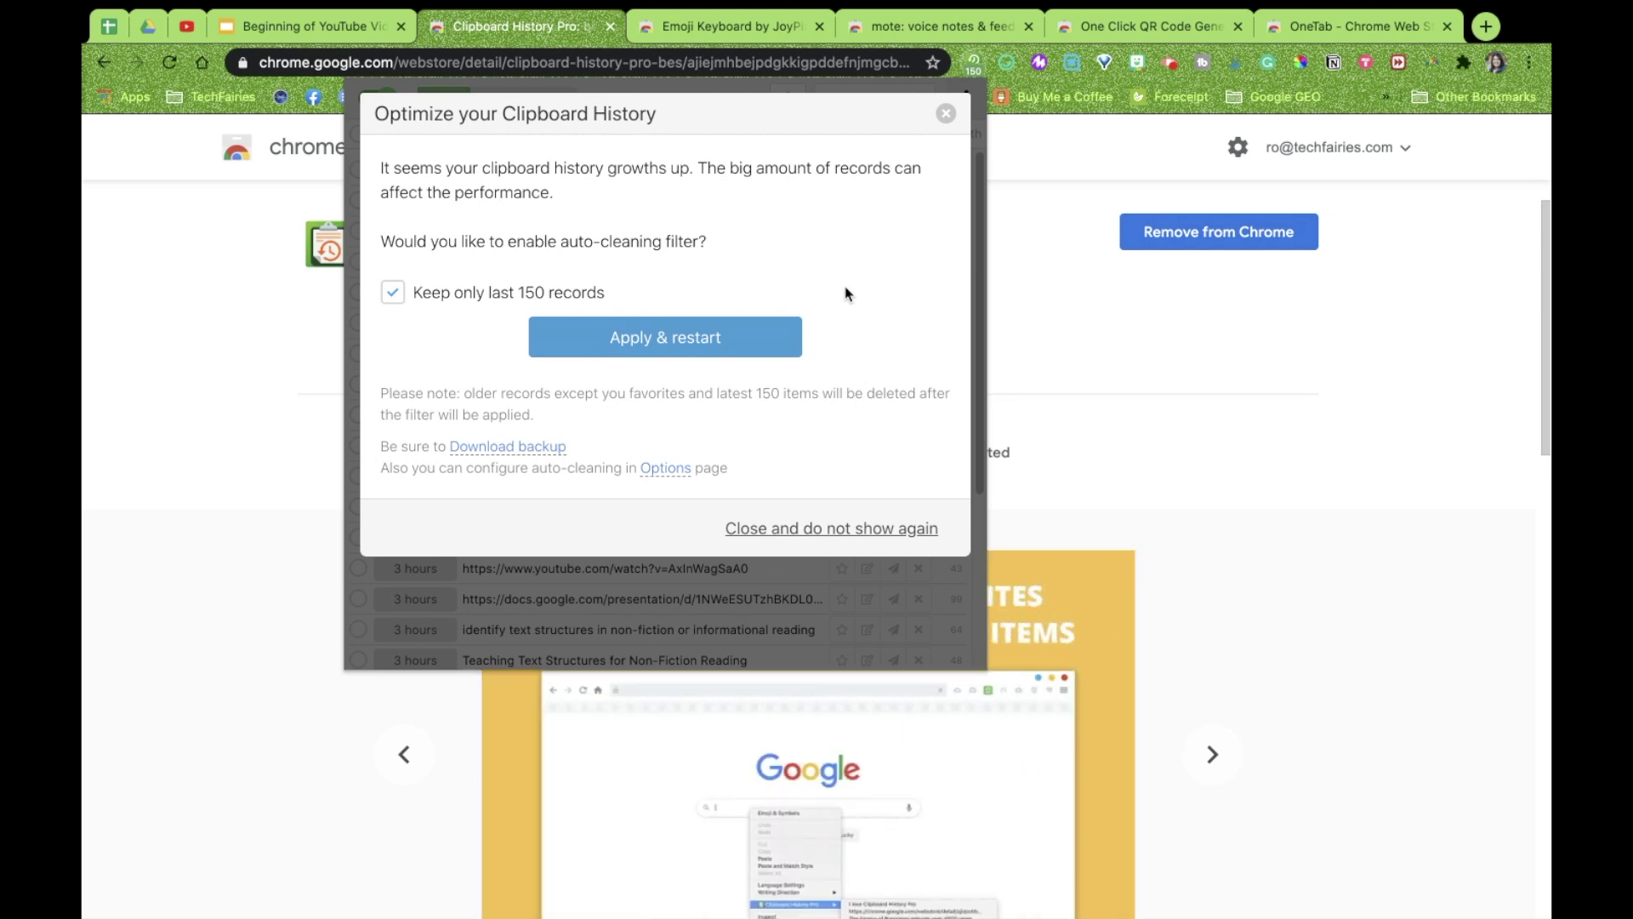
# Apply auto-cleaning to keep the last 150 records, then reopen the popup's history list without the Optimize prompt
pyautogui.click(738, 343)
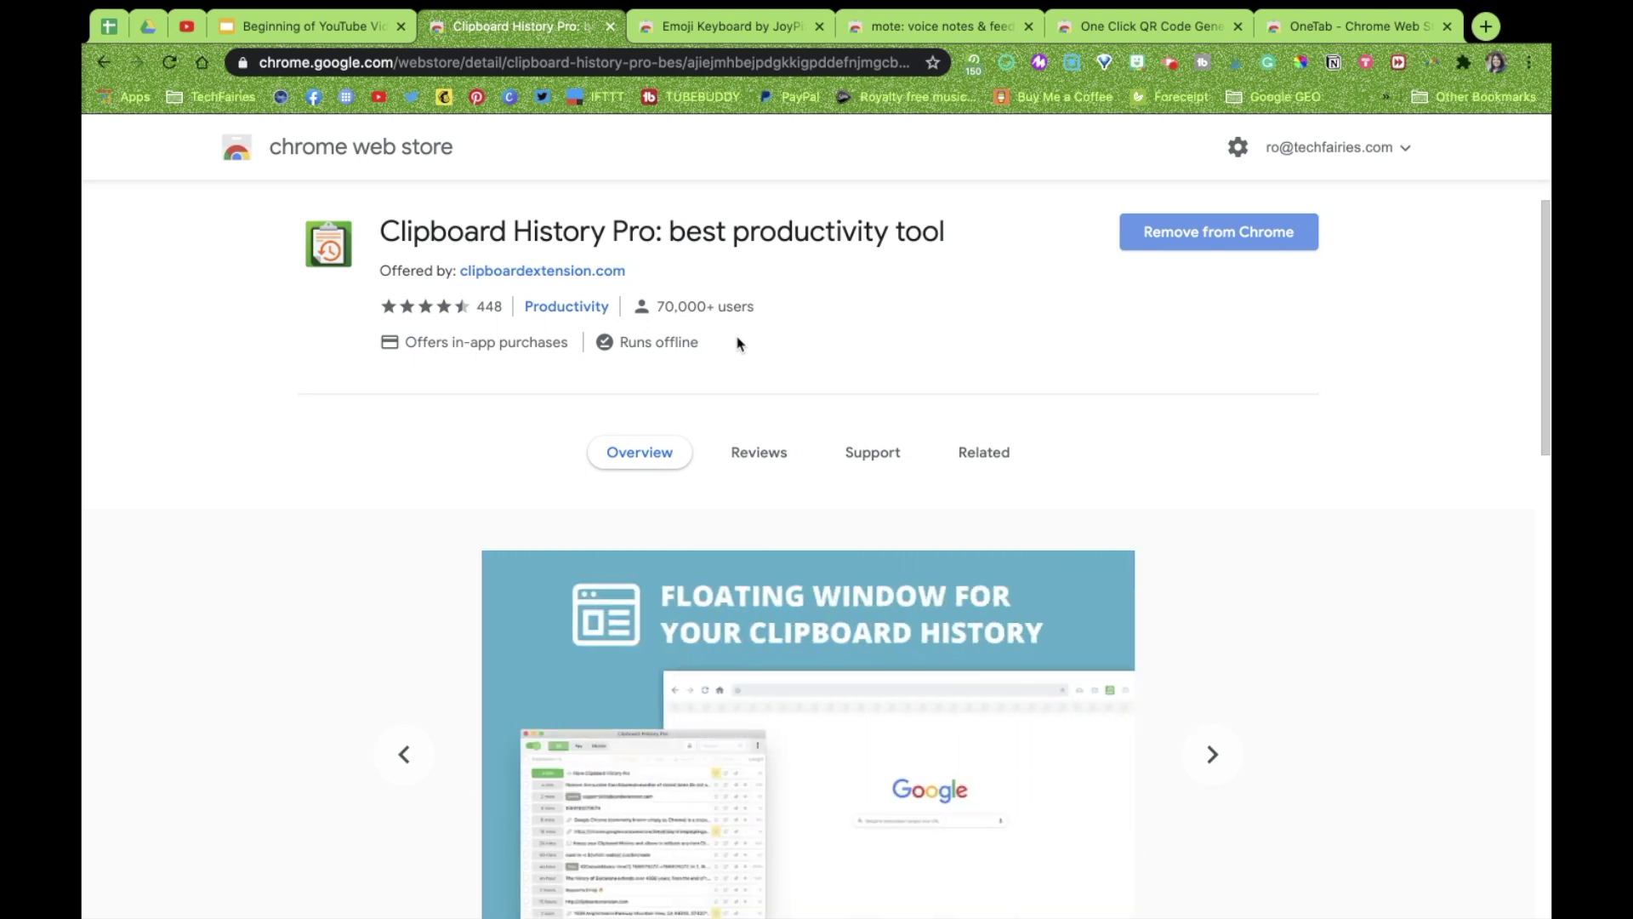
pyautogui.moveTo(710, 4)
pyautogui.click(538, 12)
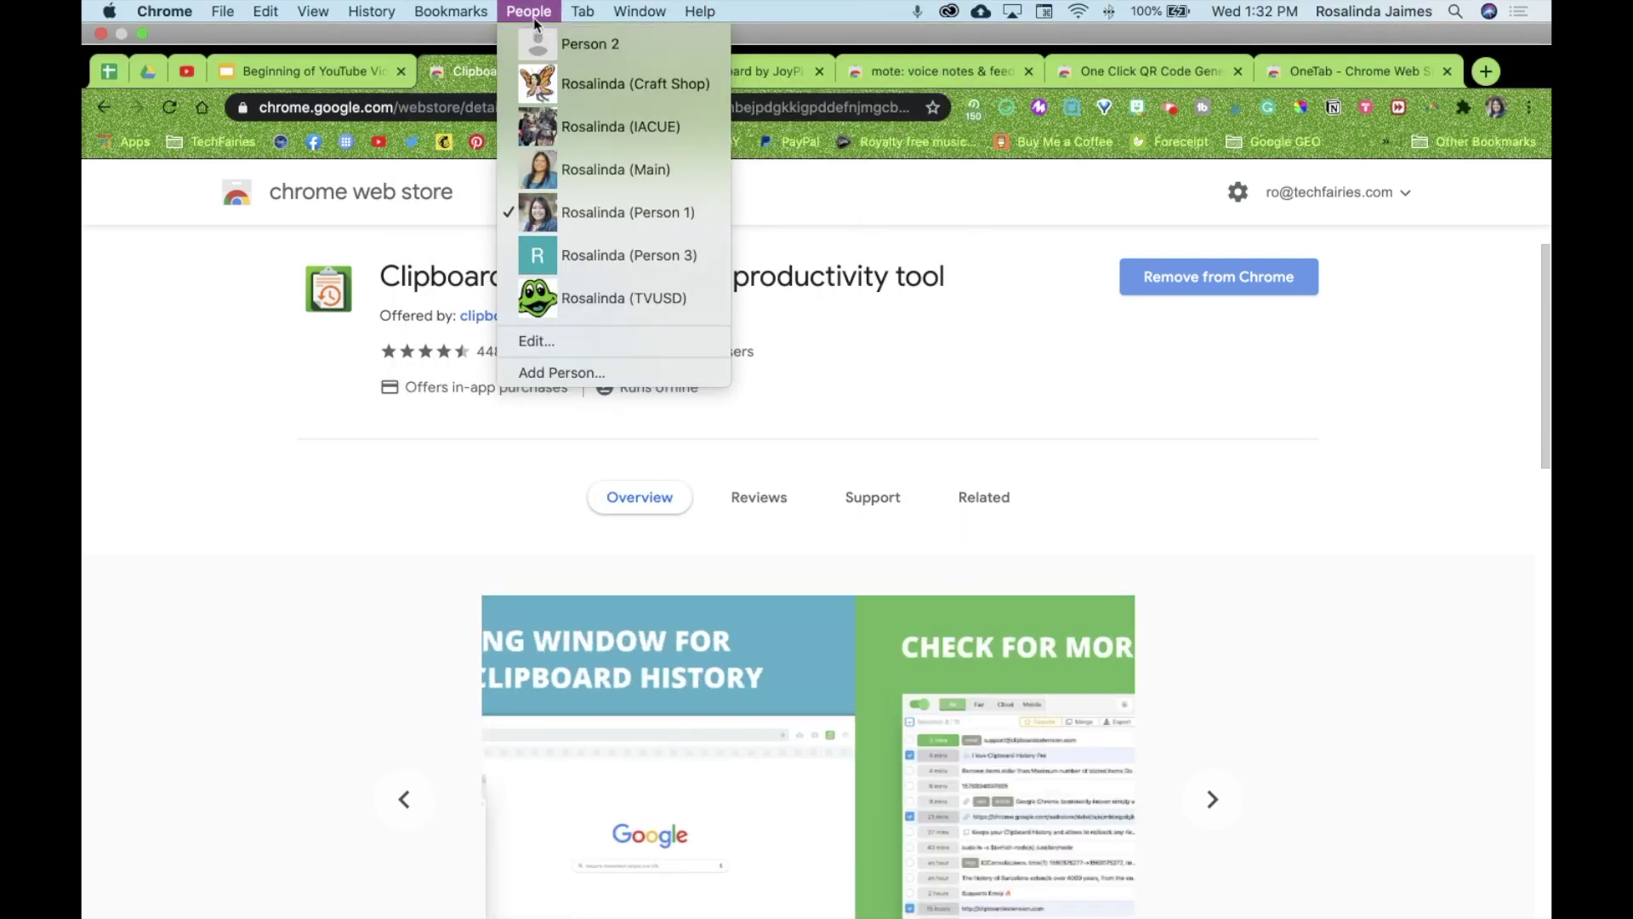
pyautogui.click(549, 14)
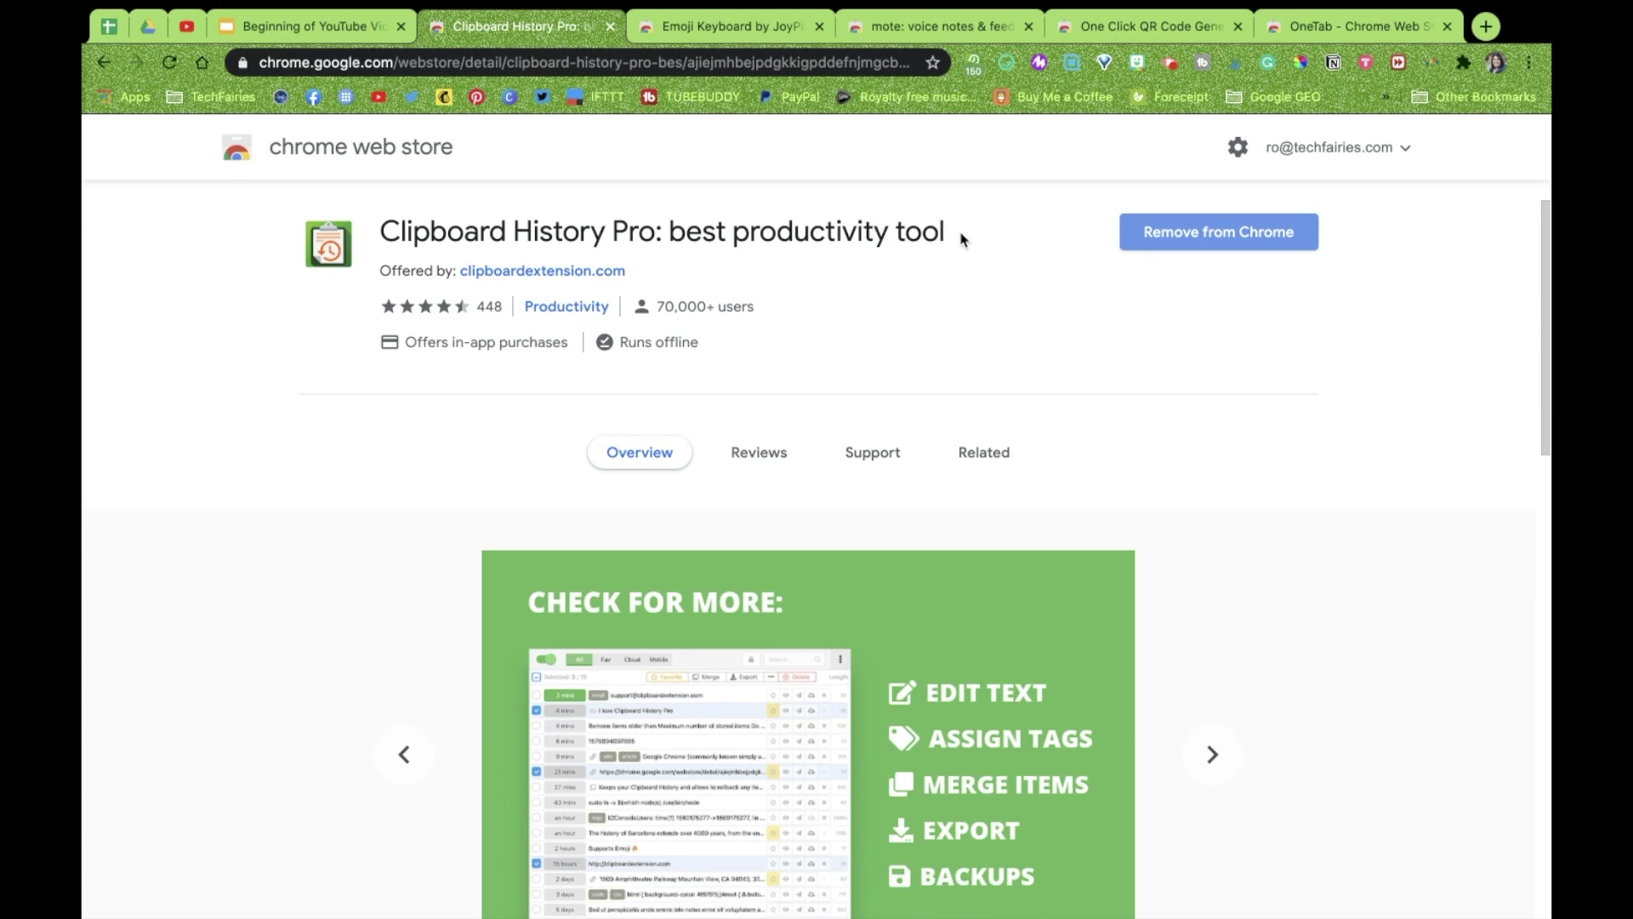
pyautogui.click(975, 63)
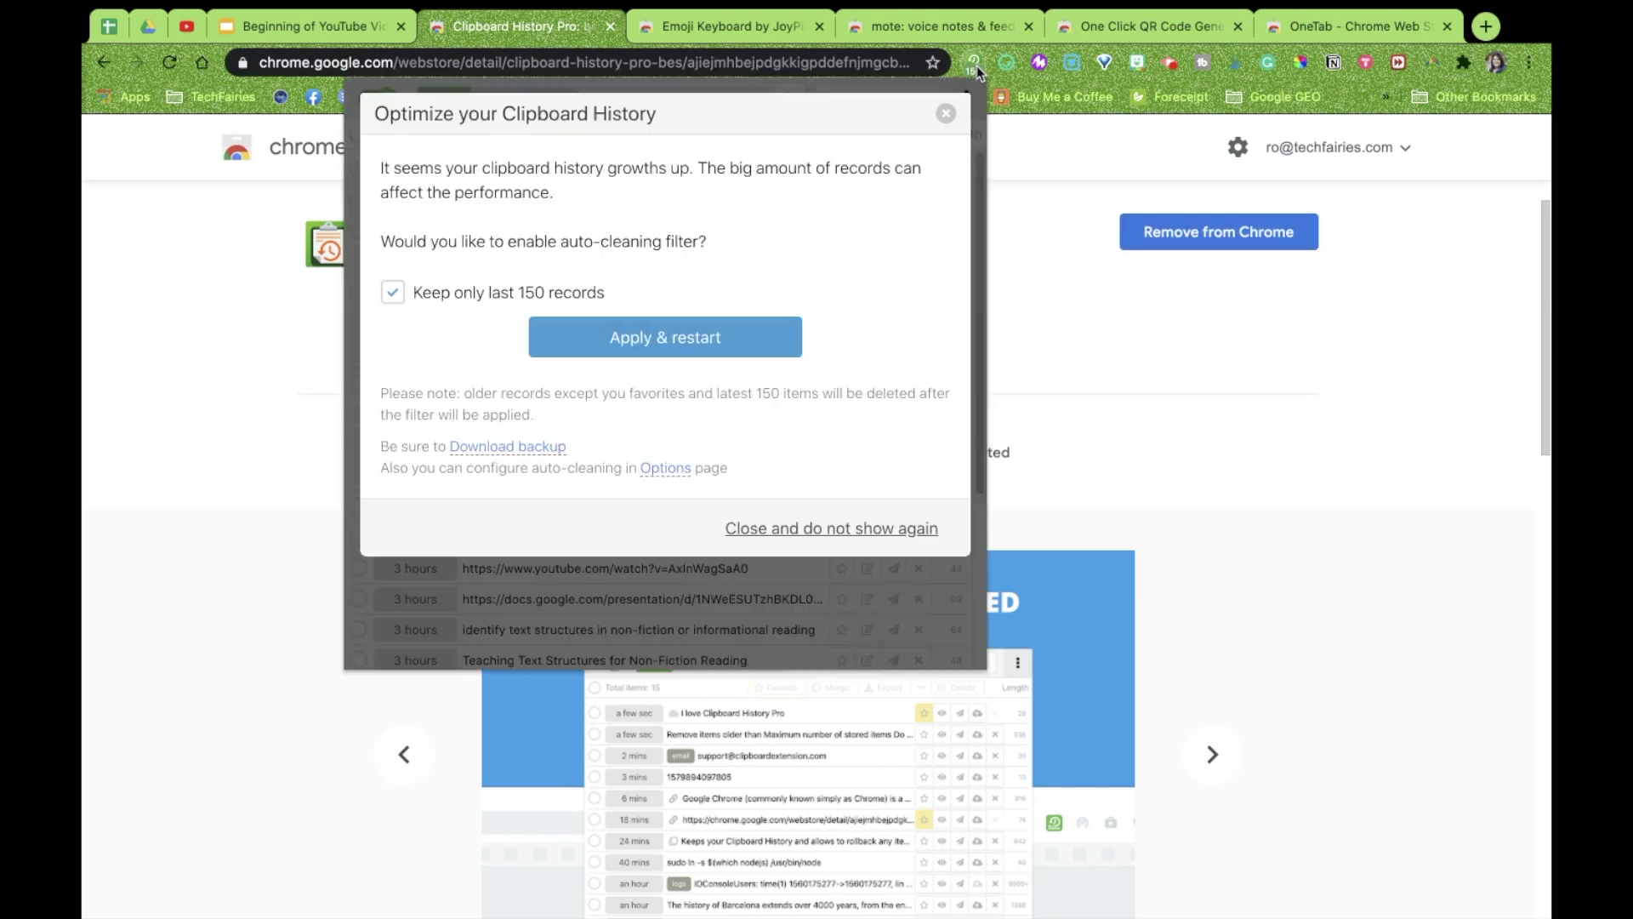
pyautogui.click(946, 114)
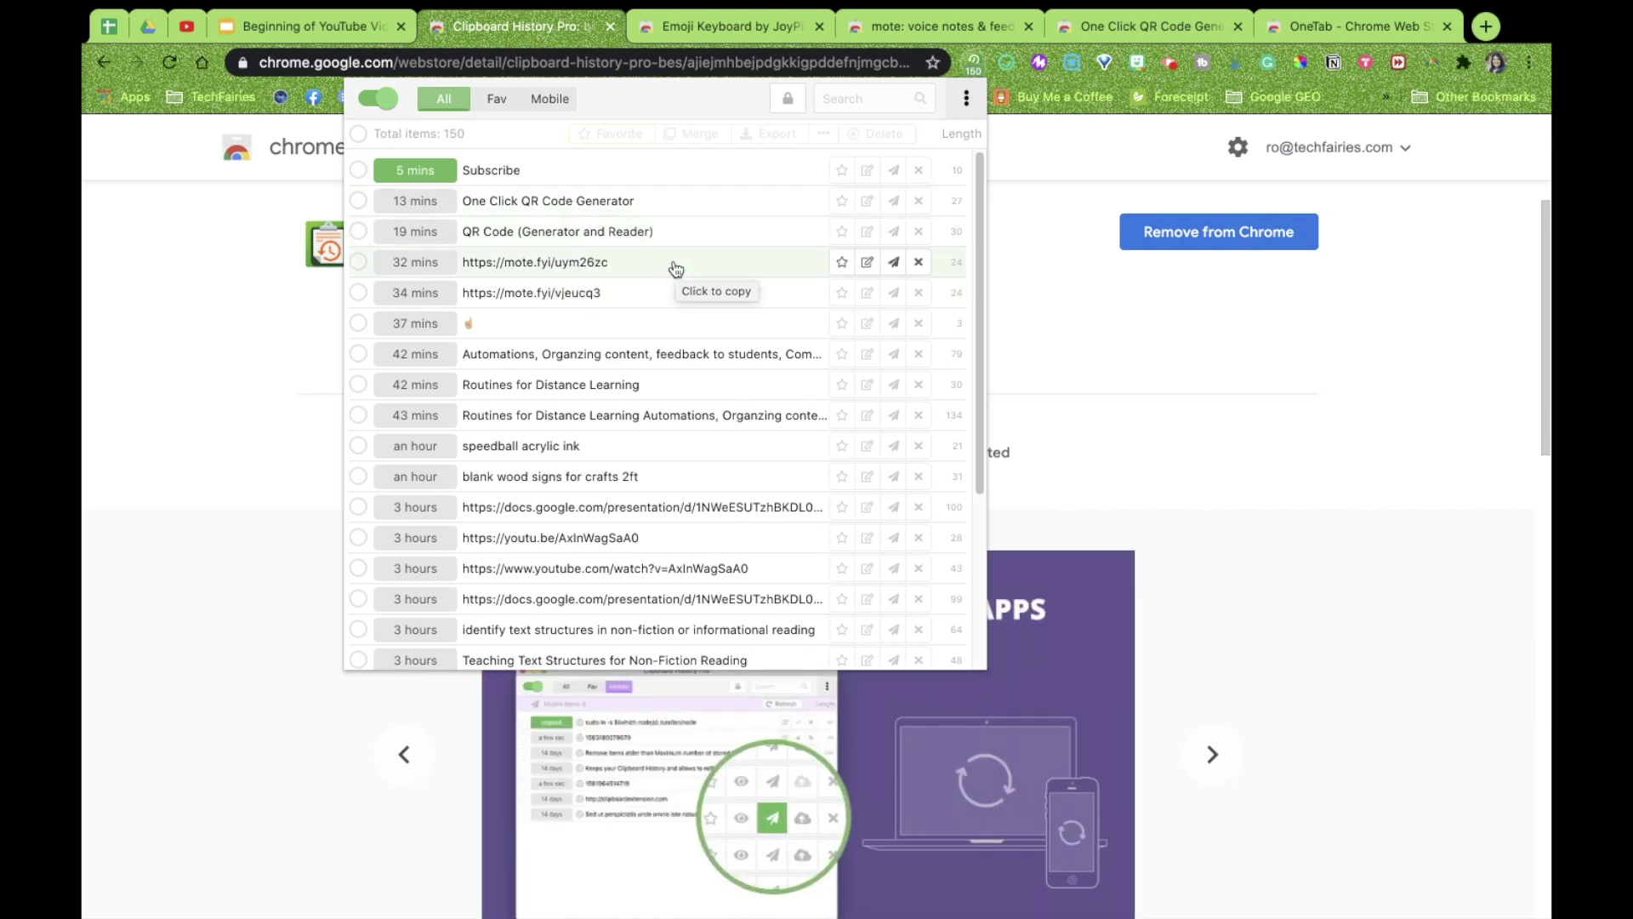
pyautogui.click(843, 269)
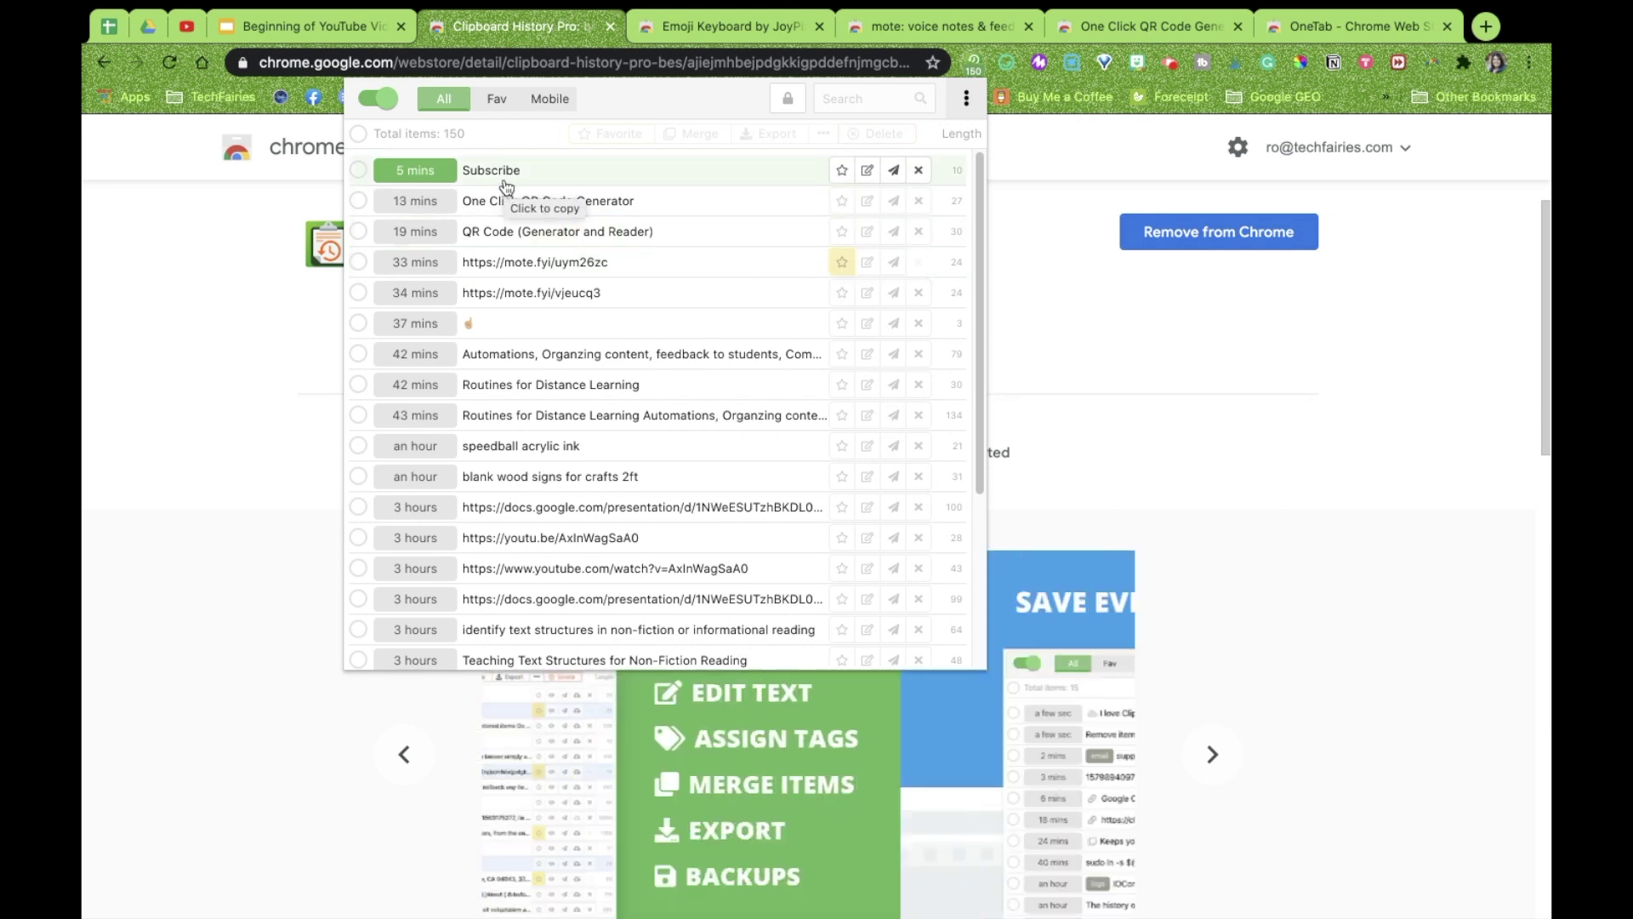
pyautogui.click(361, 172)
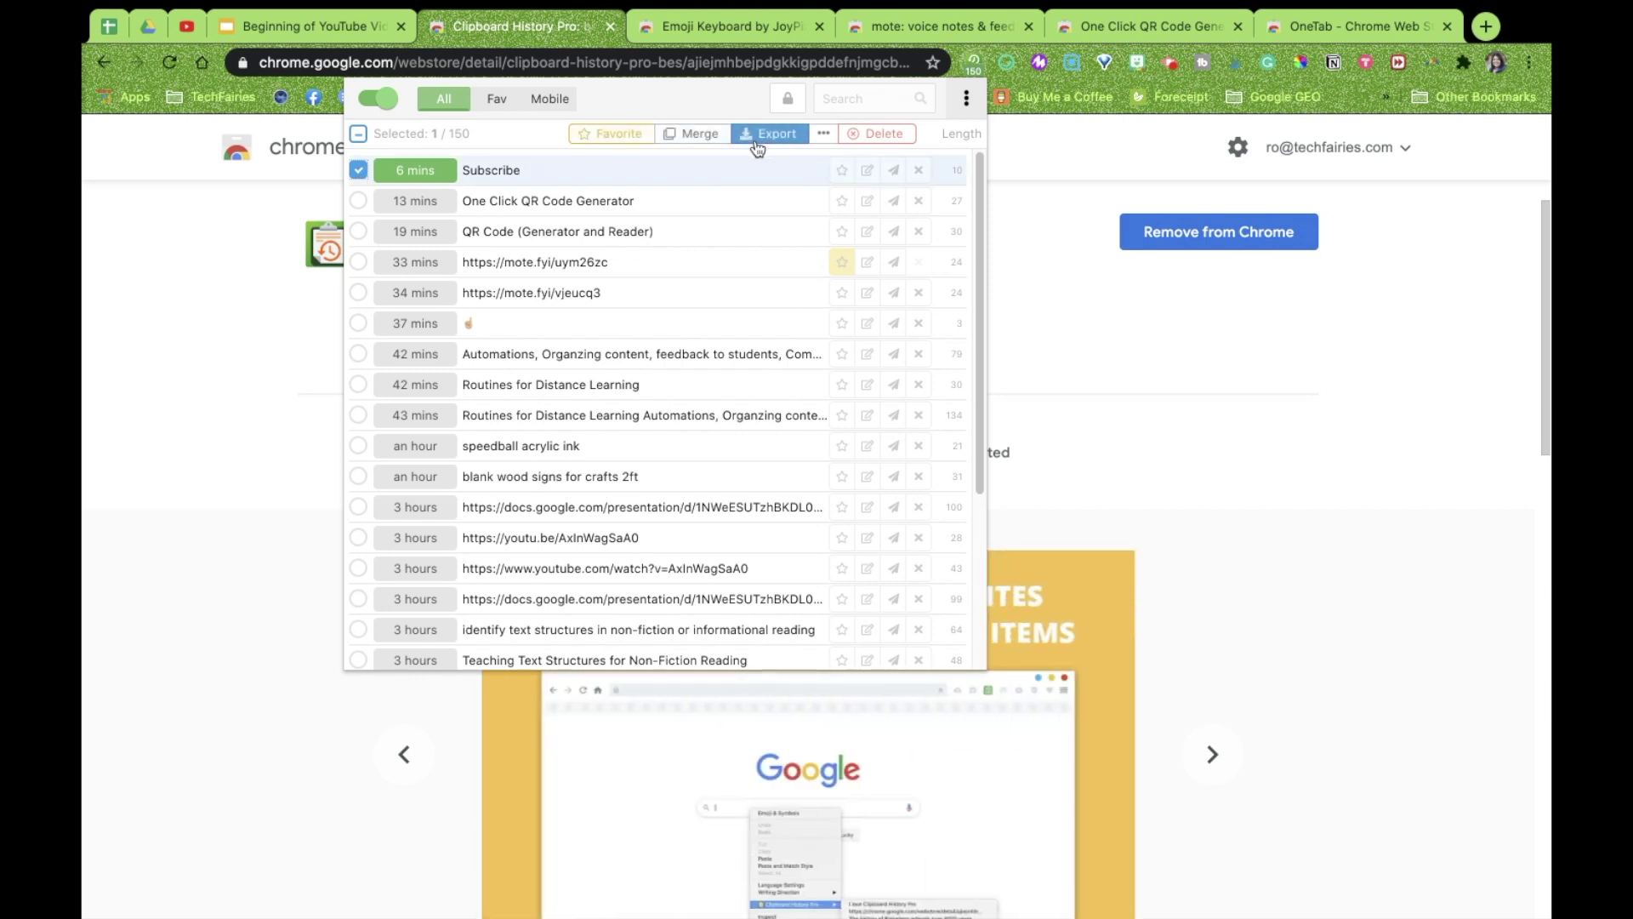
pyautogui.click(822, 139)
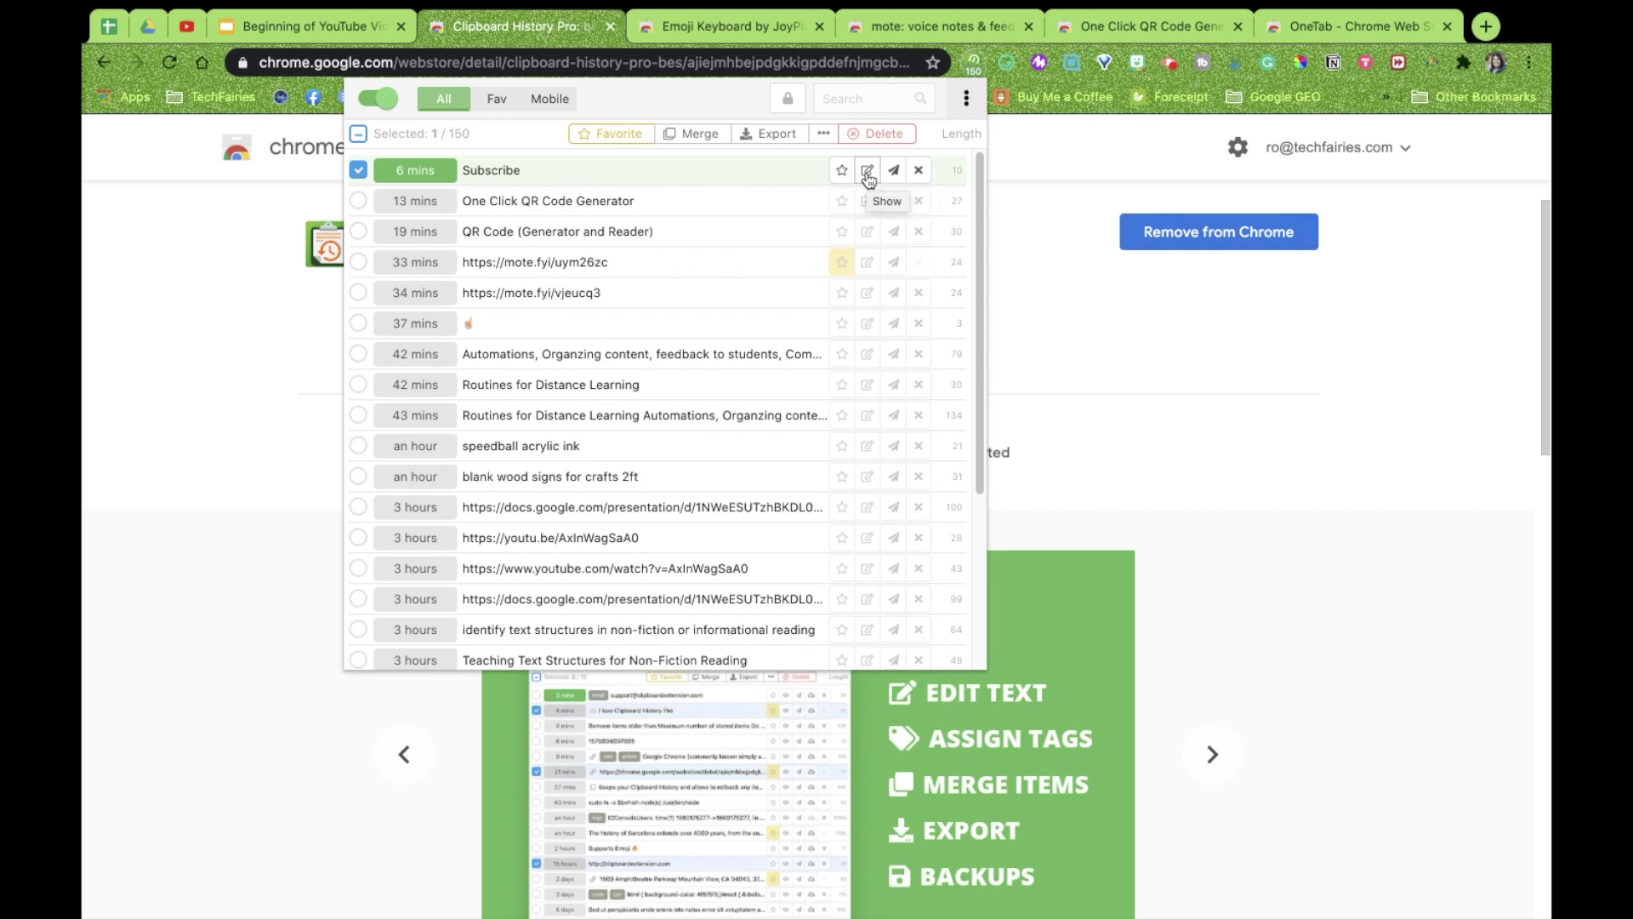
# Open the Subscribe entry's details, try Edit text, then preview it as a QR code
pyautogui.click(868, 174)
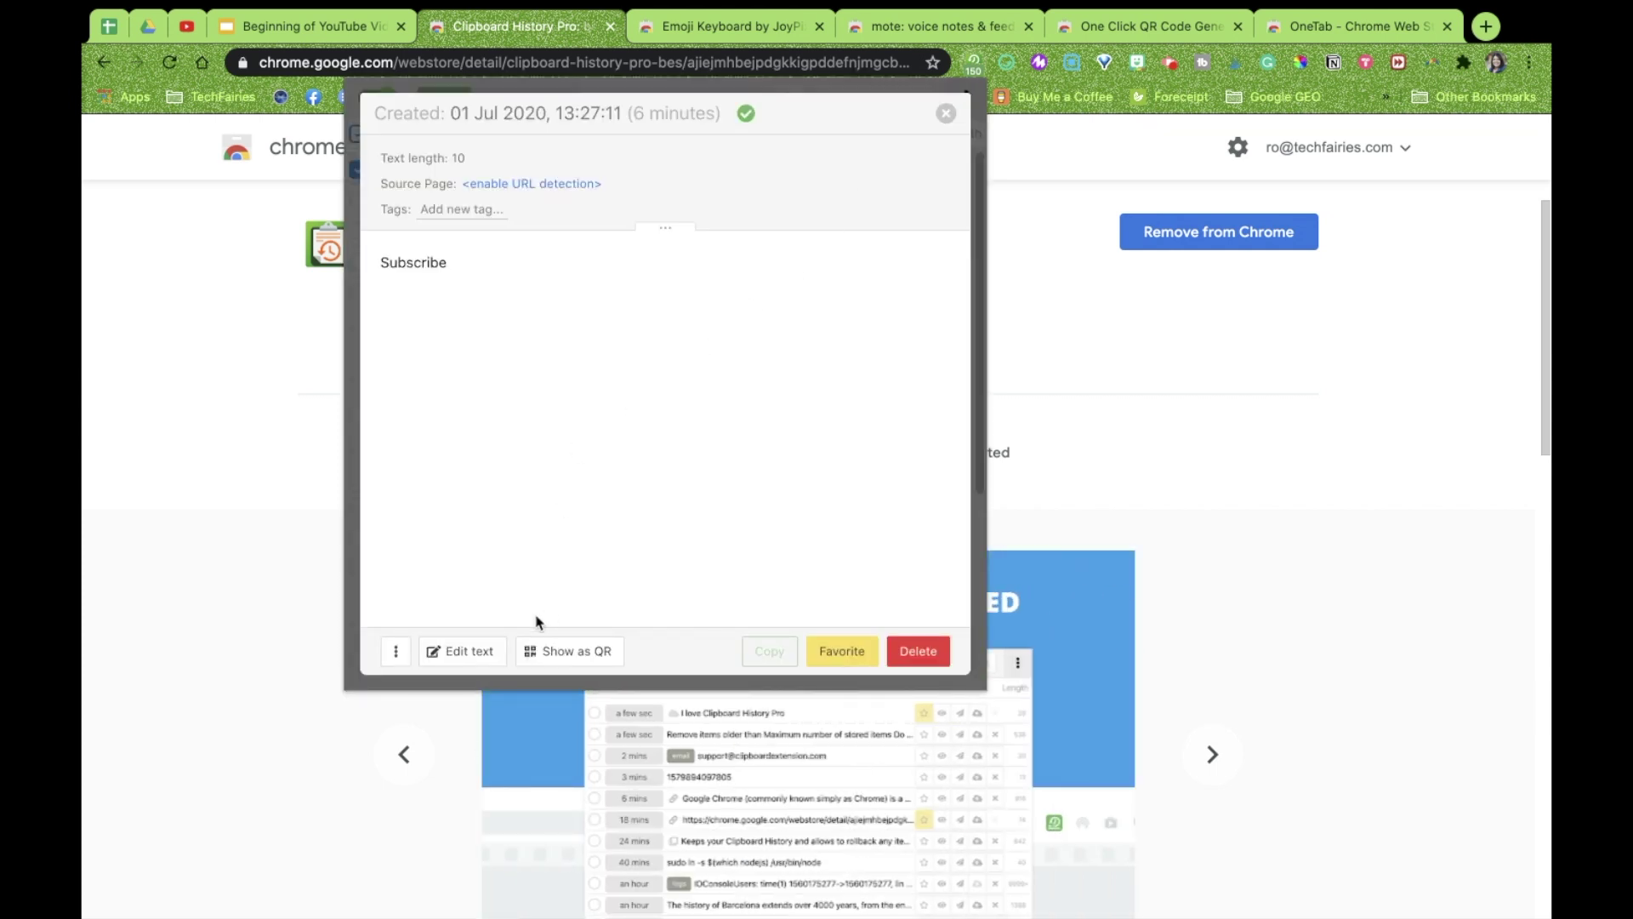
pyautogui.click(460, 653)
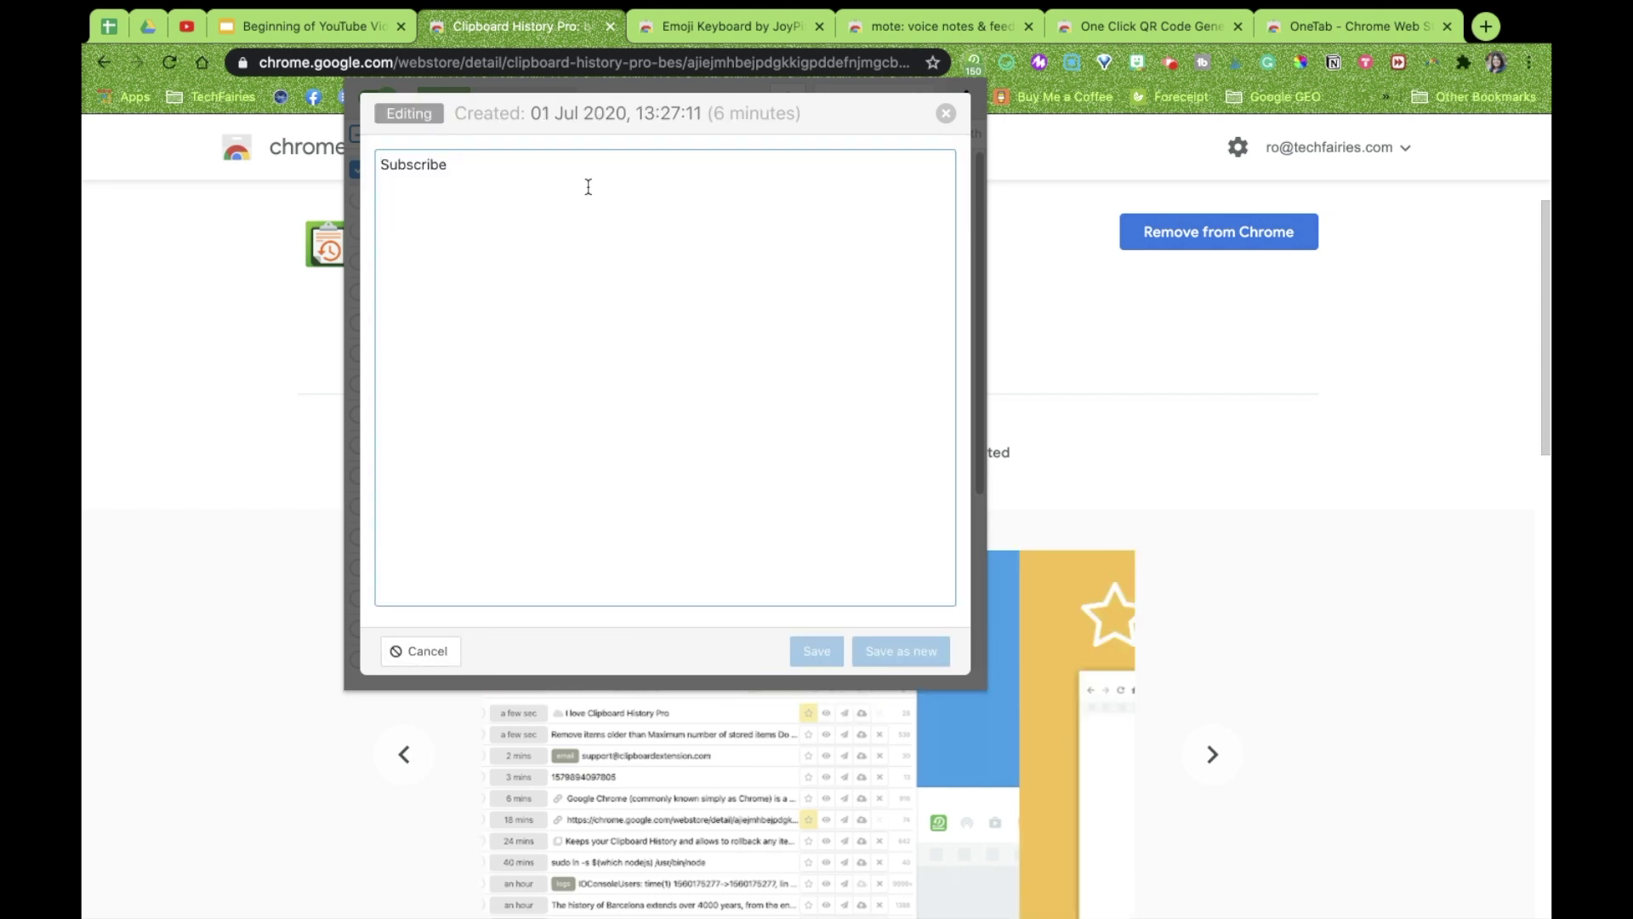
pyautogui.click(944, 114)
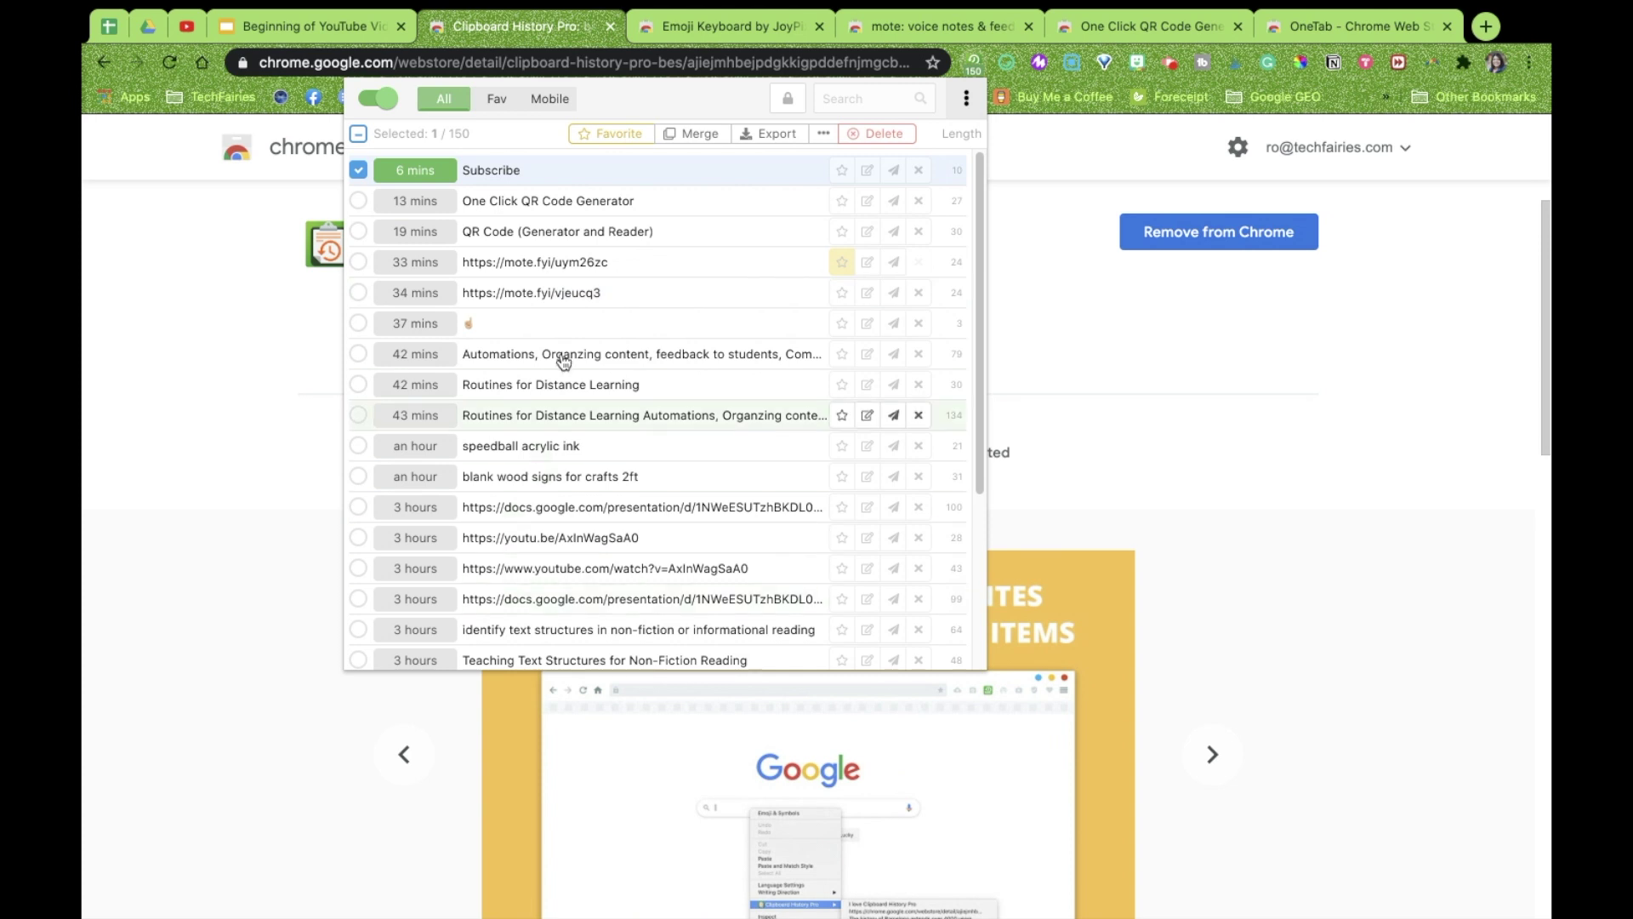
pyautogui.click(867, 173)
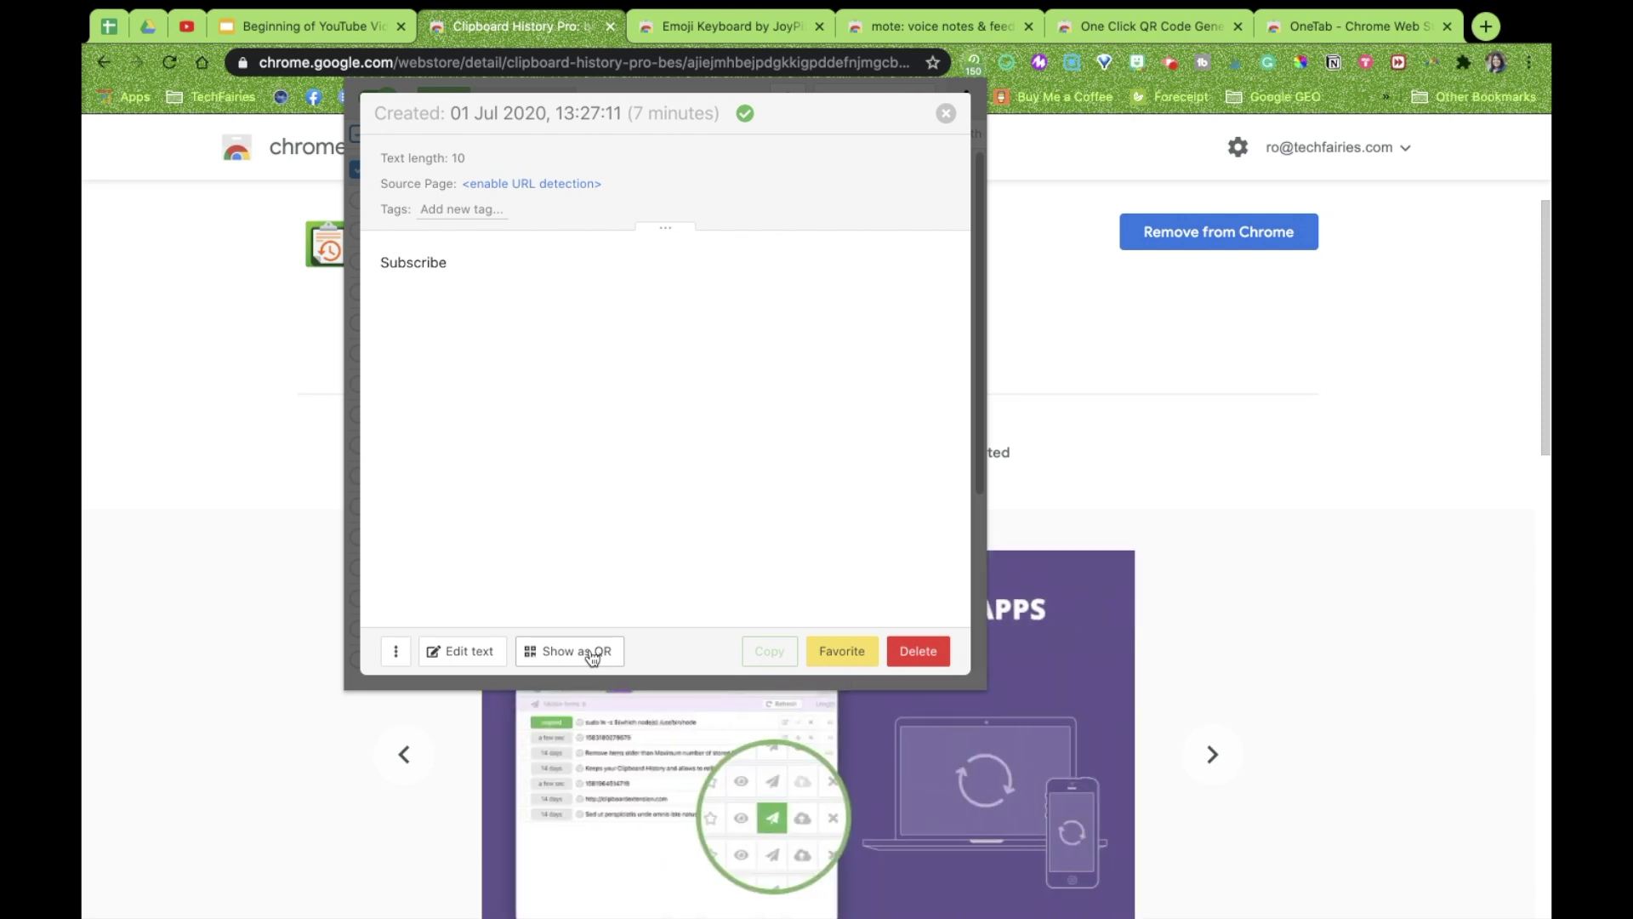
pyautogui.click(592, 655)
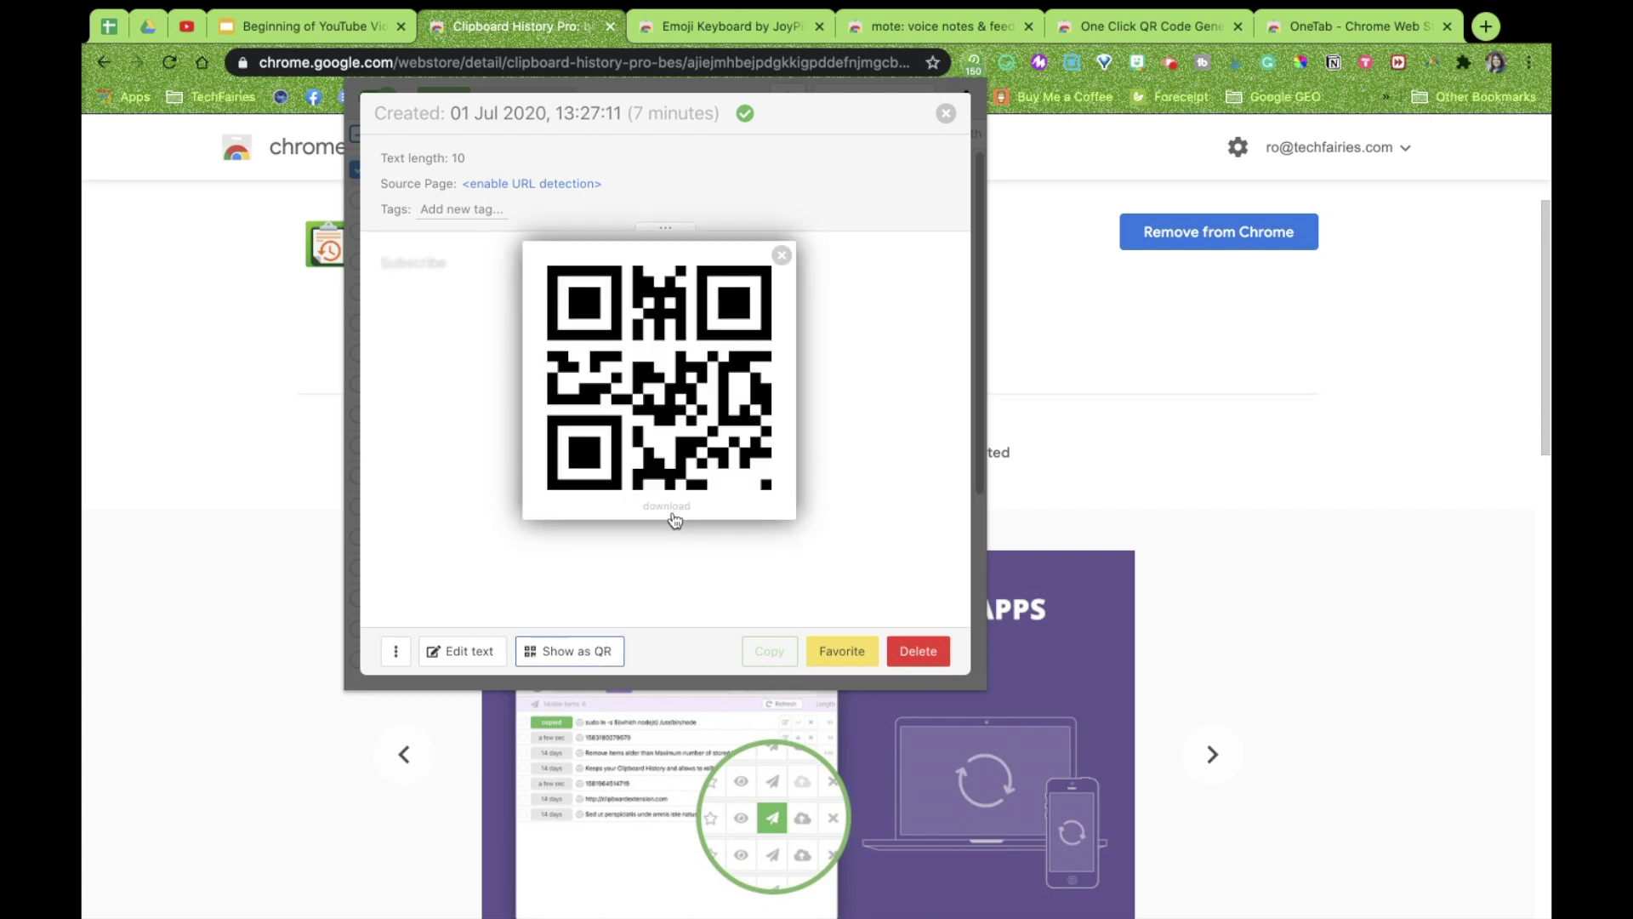
pyautogui.click(541, 605)
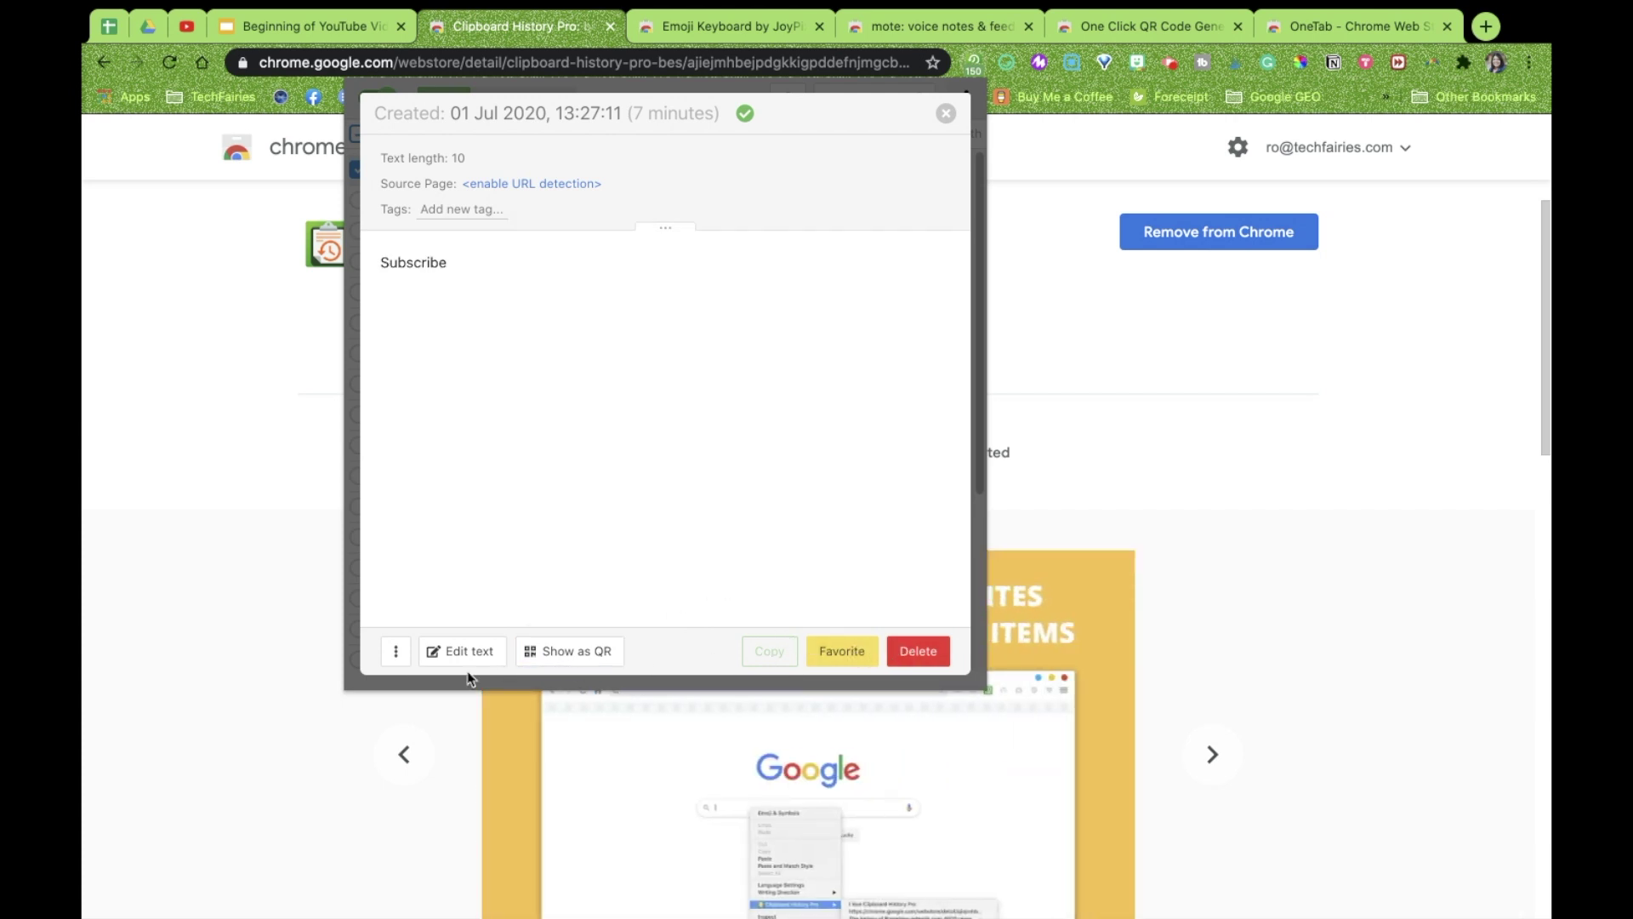
# Increase the viewer's font size from 14px to 18px and close the details view
pyautogui.click(396, 653)
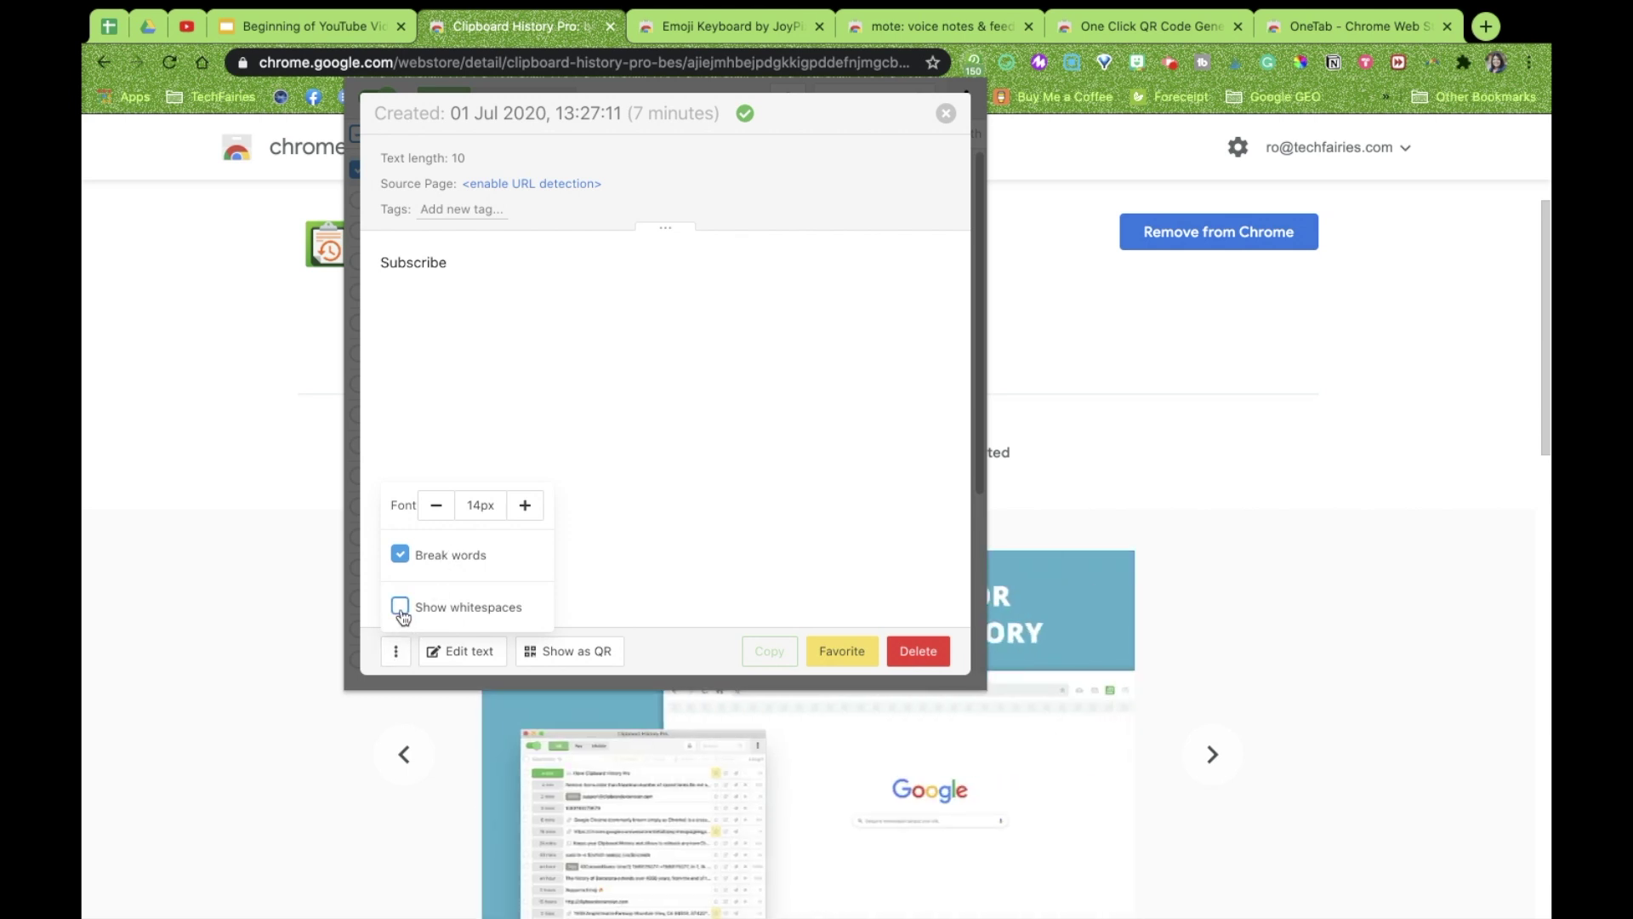
pyautogui.click(525, 506)
pyautogui.click(525, 505)
pyautogui.click(525, 505)
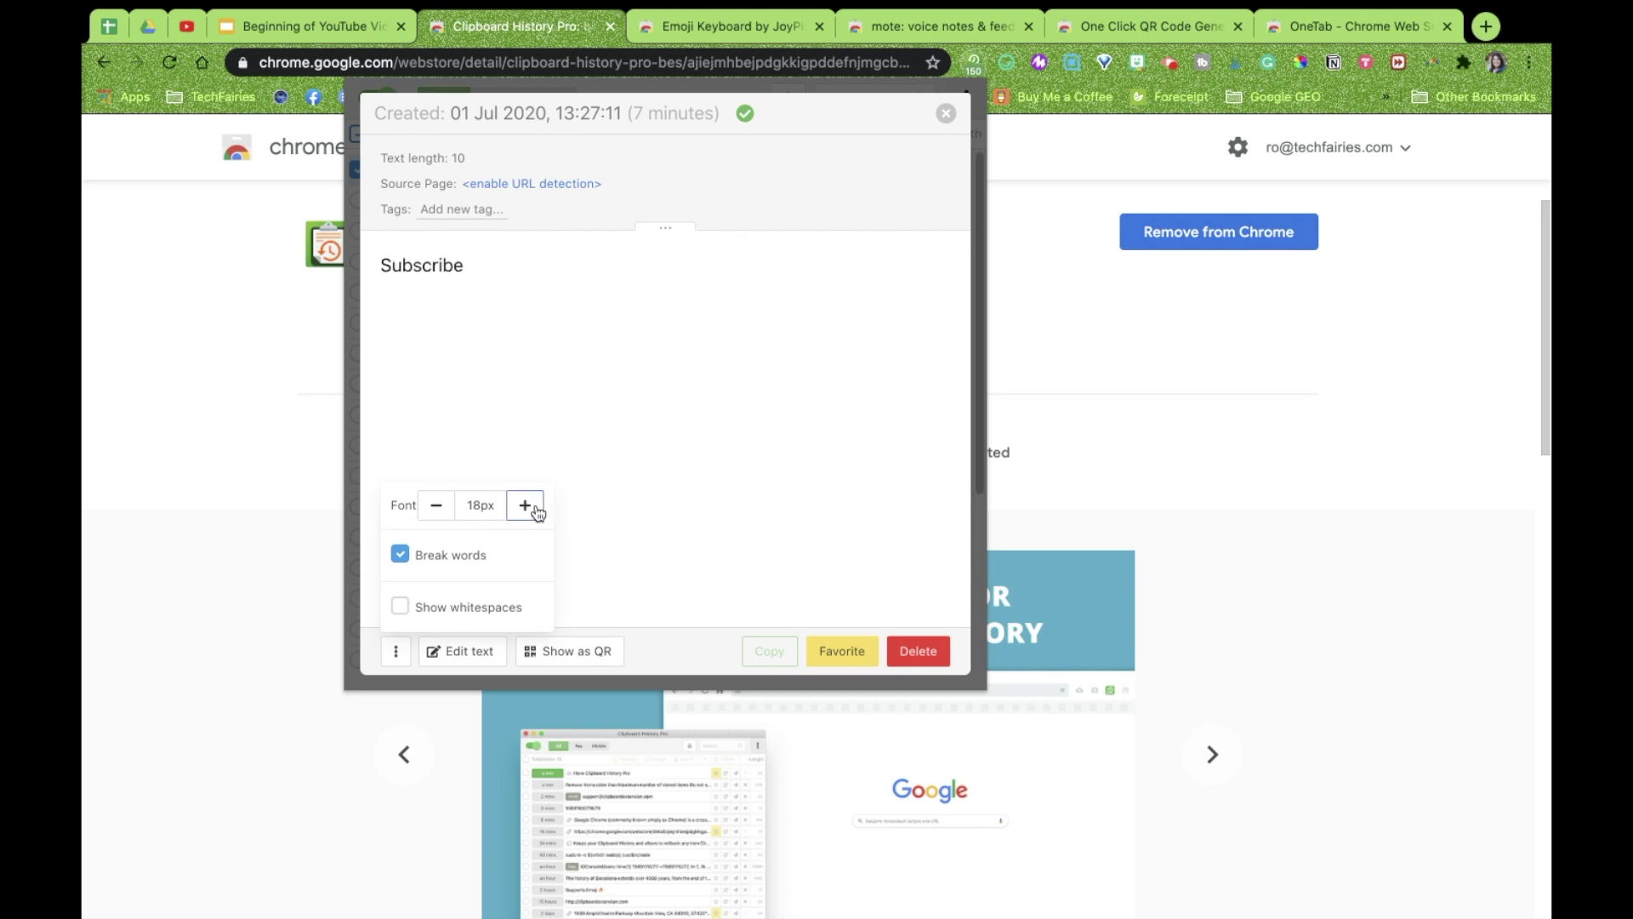
pyautogui.click(947, 114)
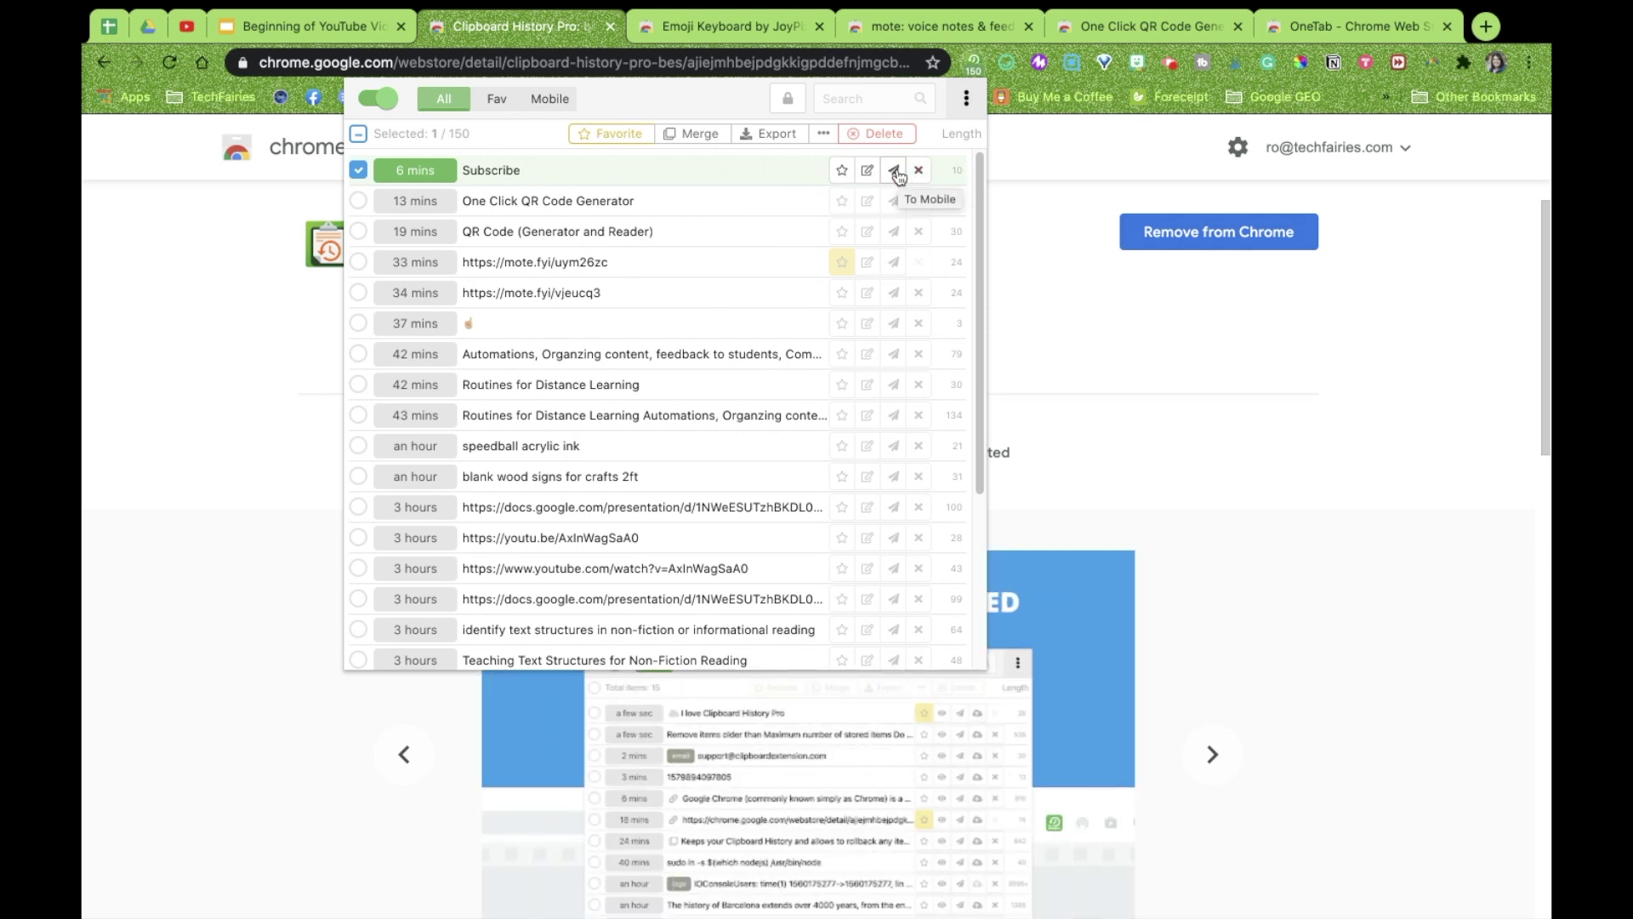
pyautogui.click(895, 171)
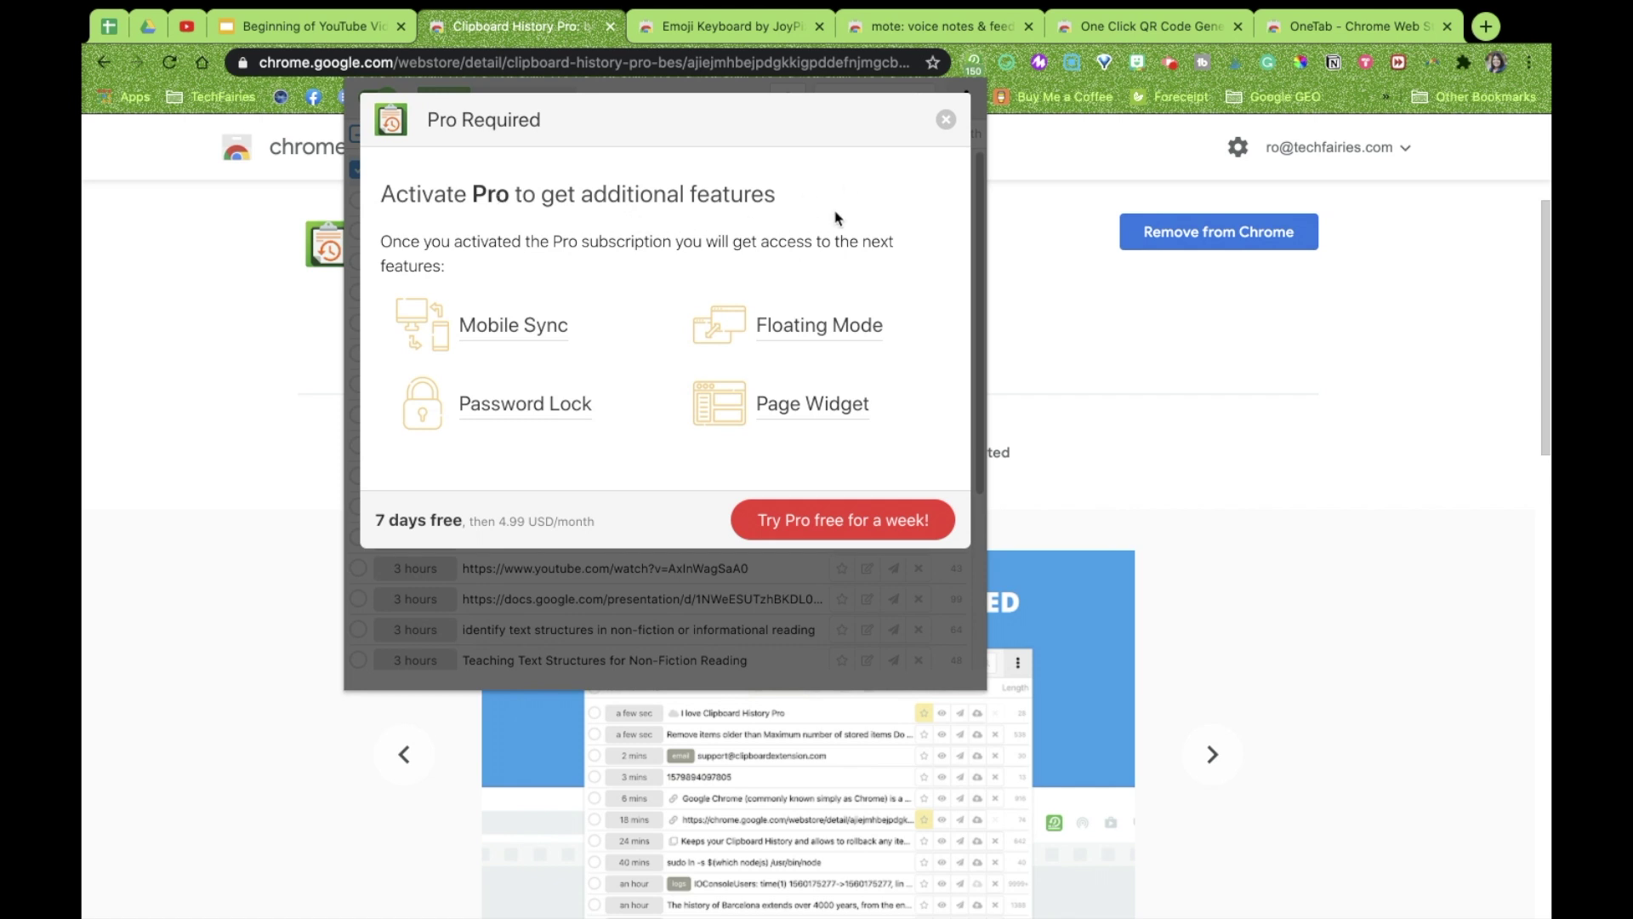
pyautogui.click(944, 121)
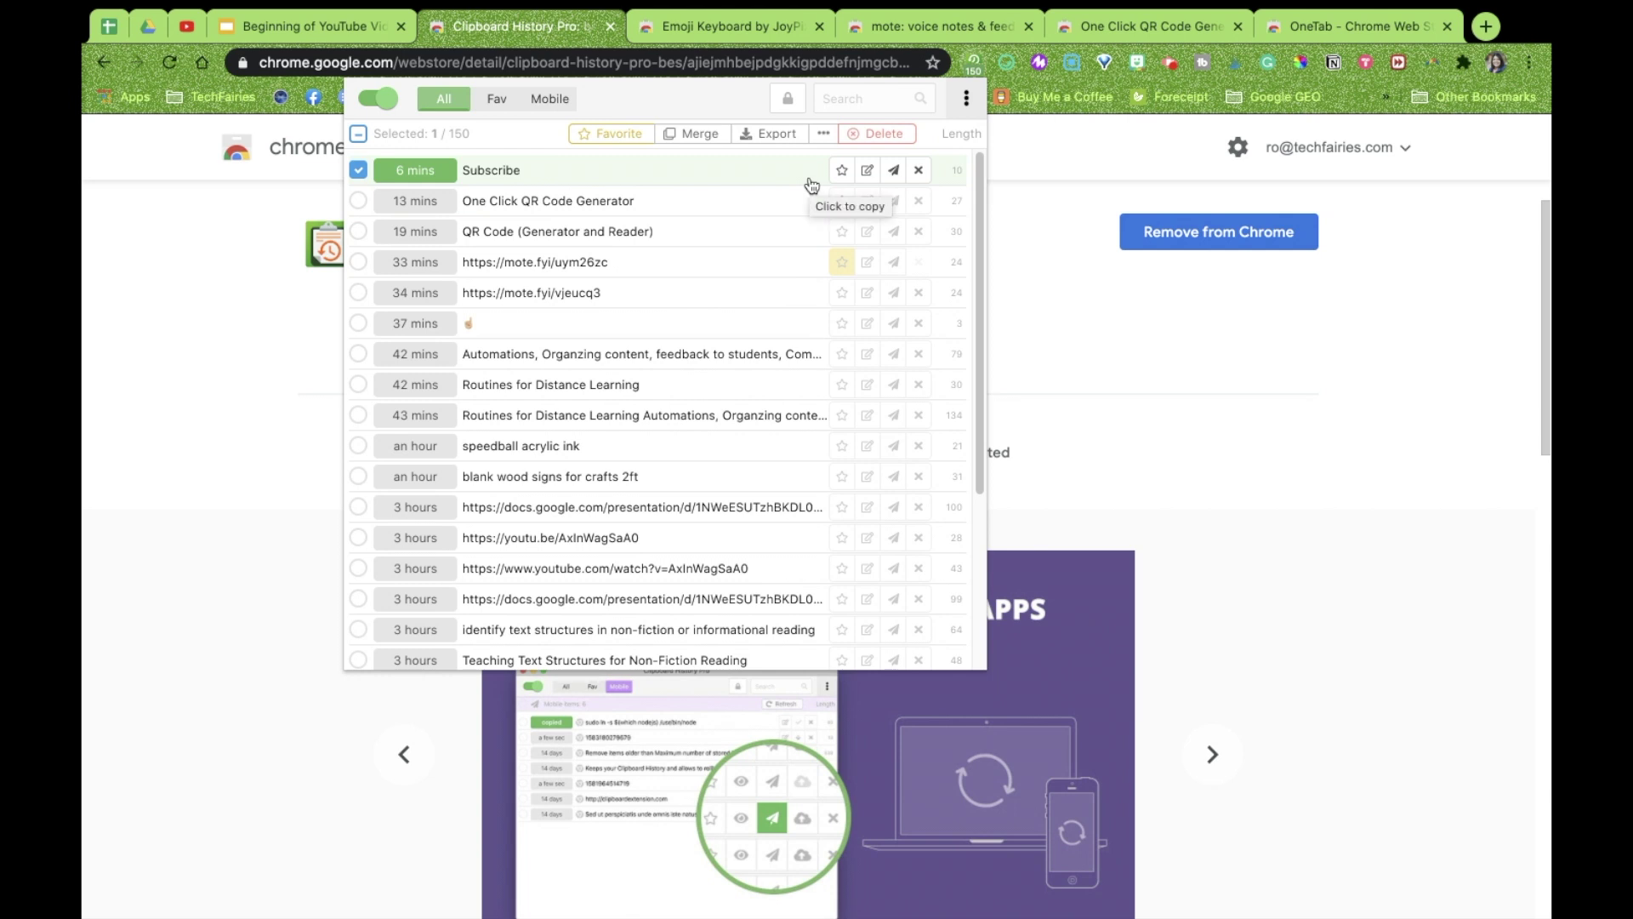
# Delete the Subscribe entry, then select all and delete the 24 selected entries
pyautogui.click(919, 170)
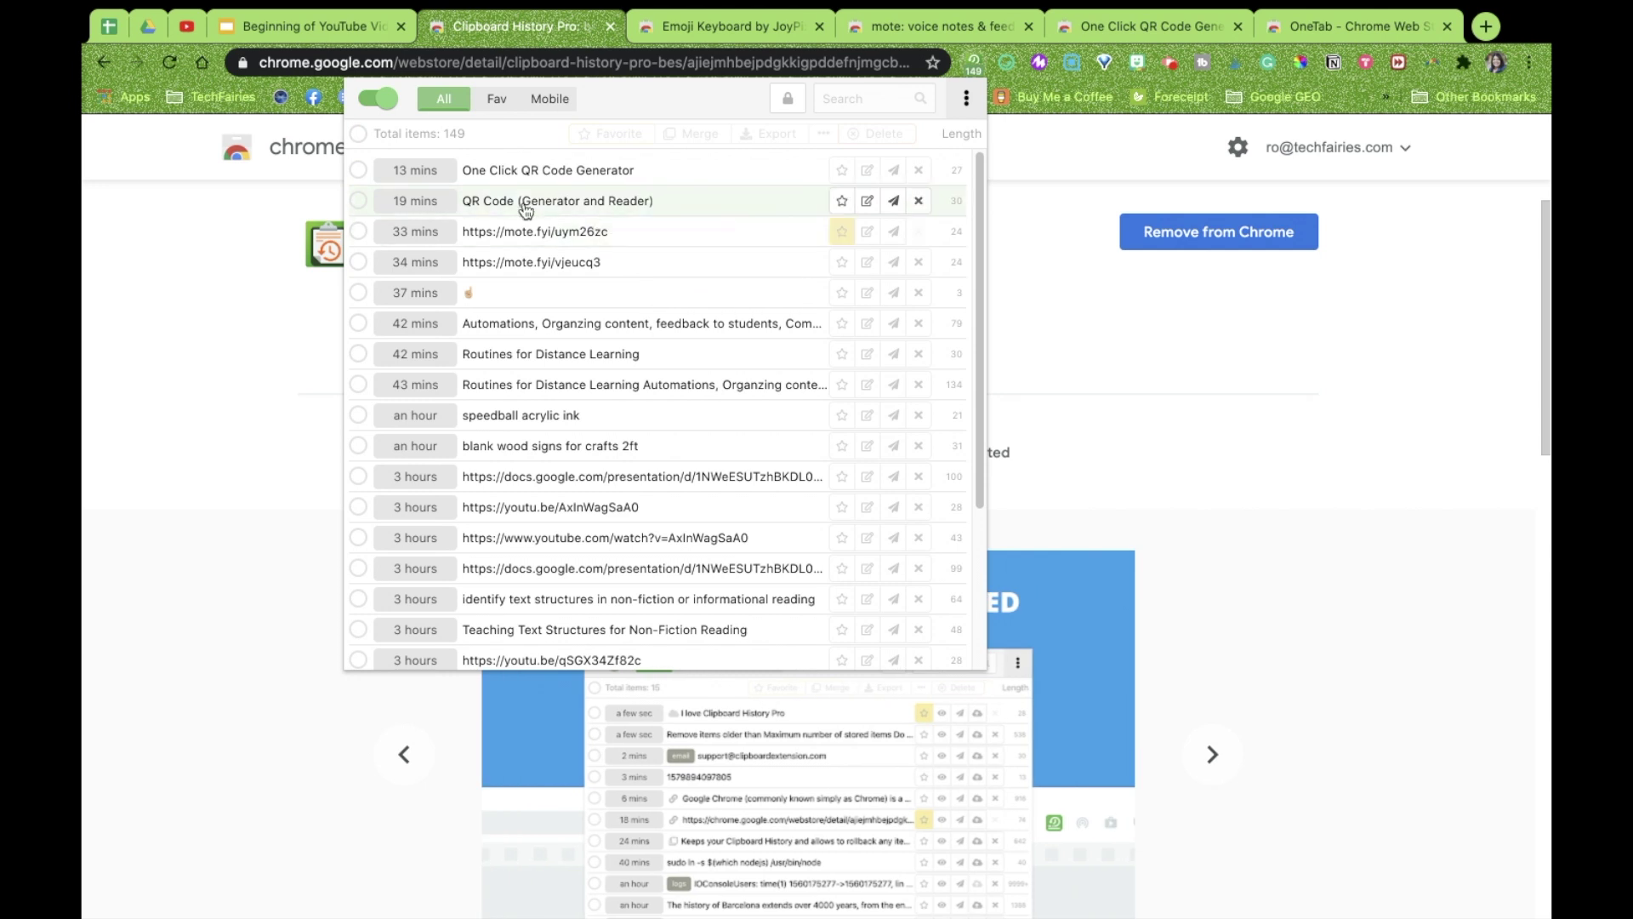
pyautogui.click(360, 136)
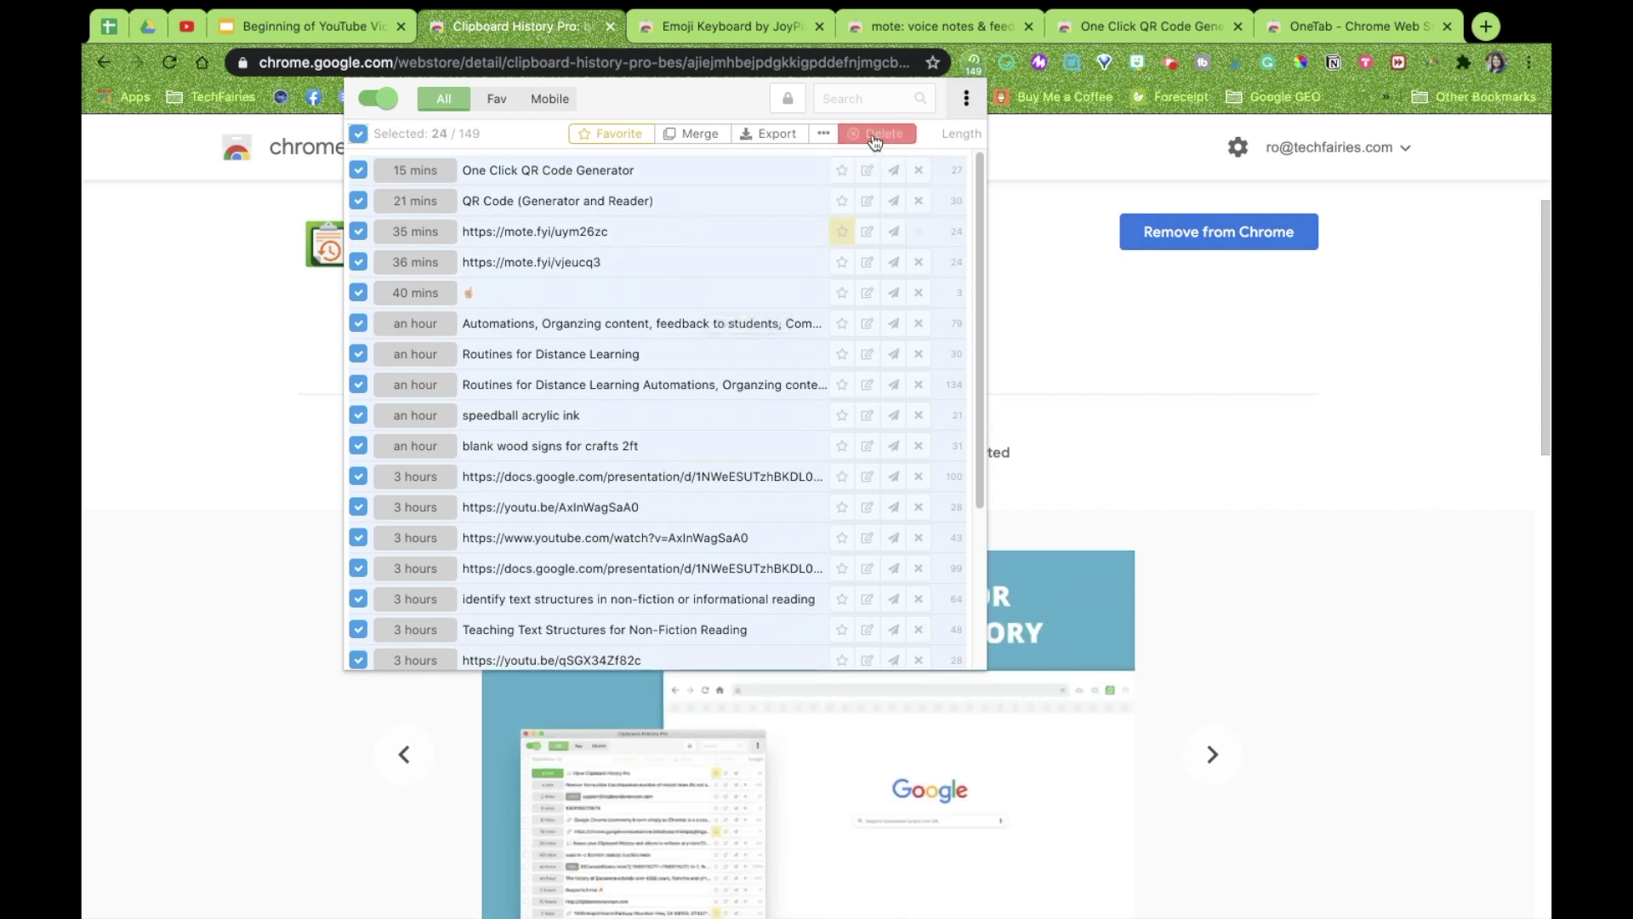
pyautogui.click(875, 134)
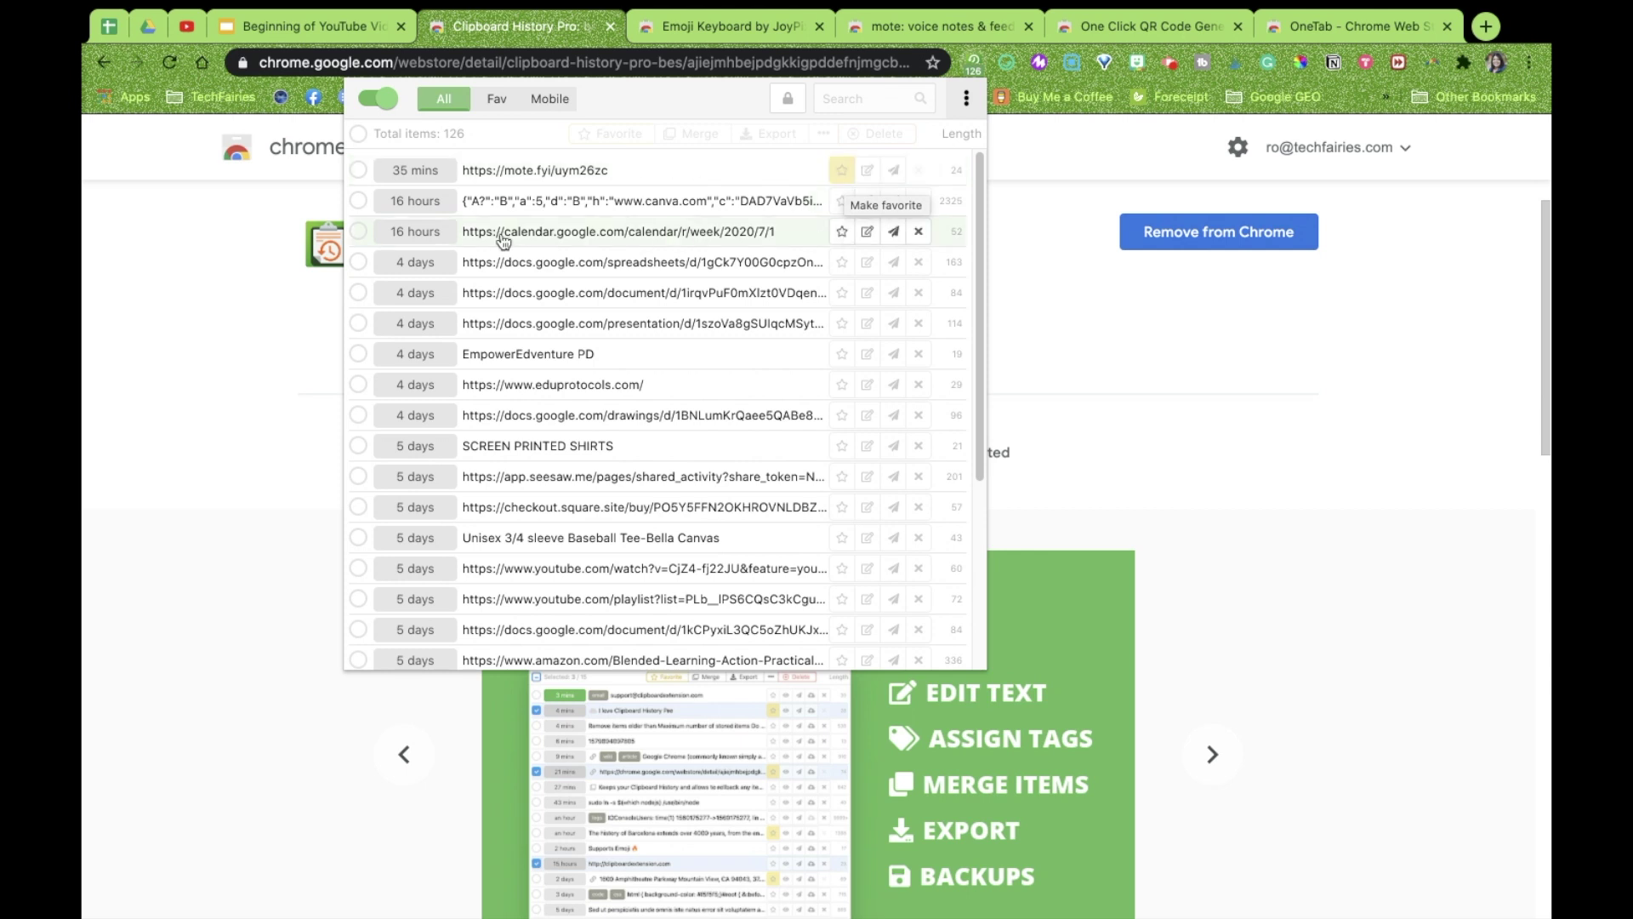
# Unstar the mote.fyi entry and bulk-delete 26 more entries, leaving 100 in history
pyautogui.click(842, 170)
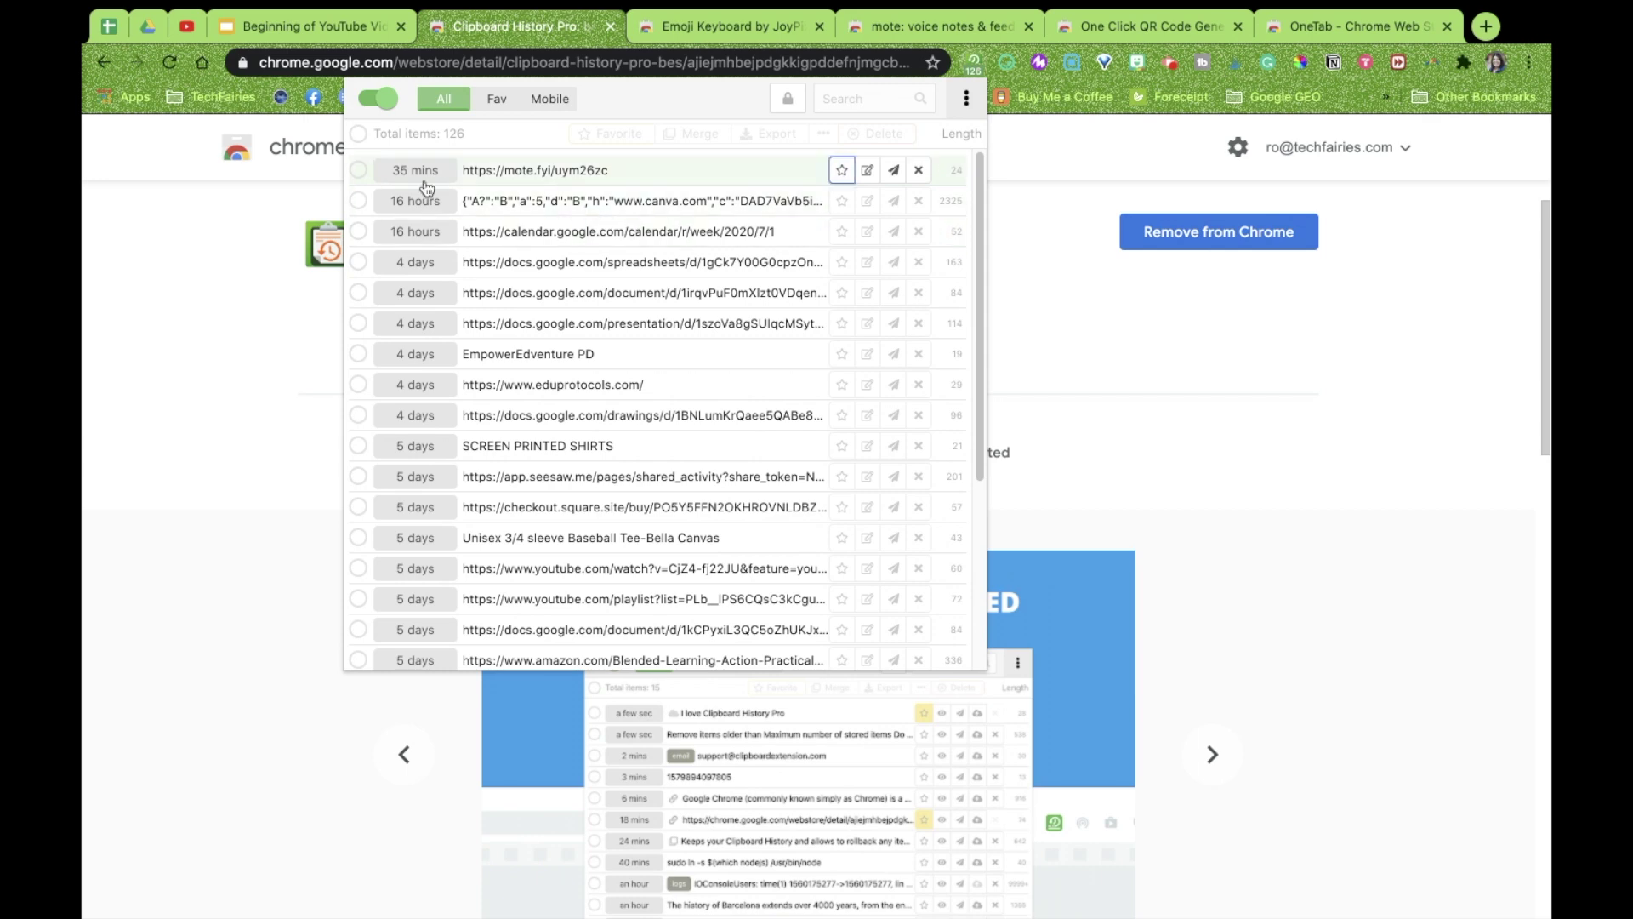
pyautogui.click(361, 138)
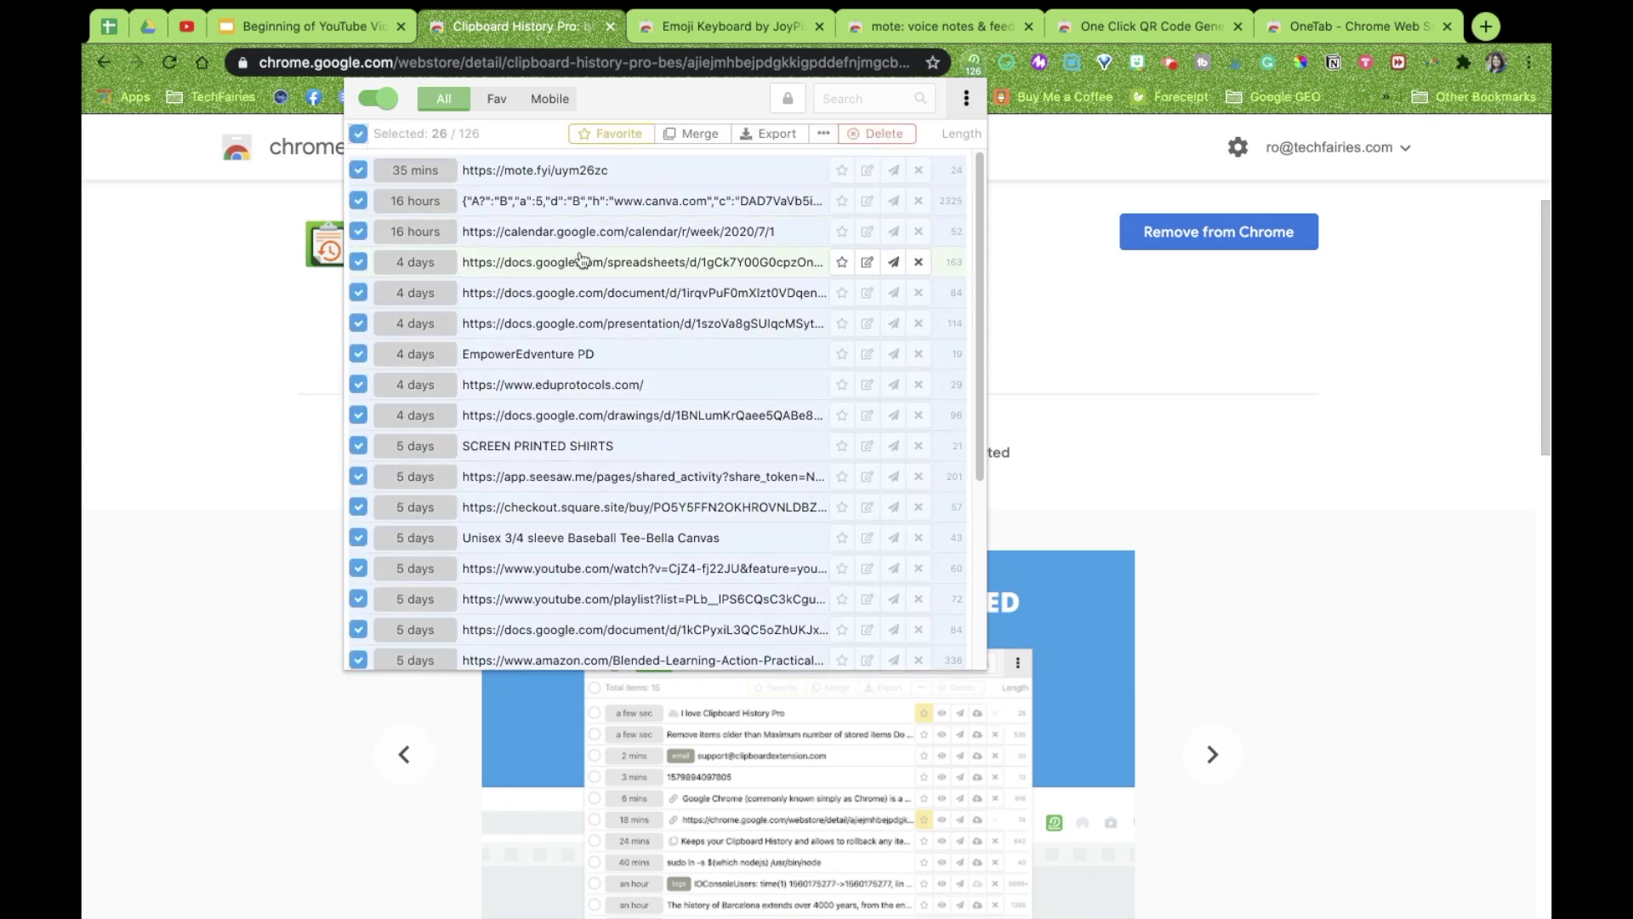
pyautogui.click(869, 136)
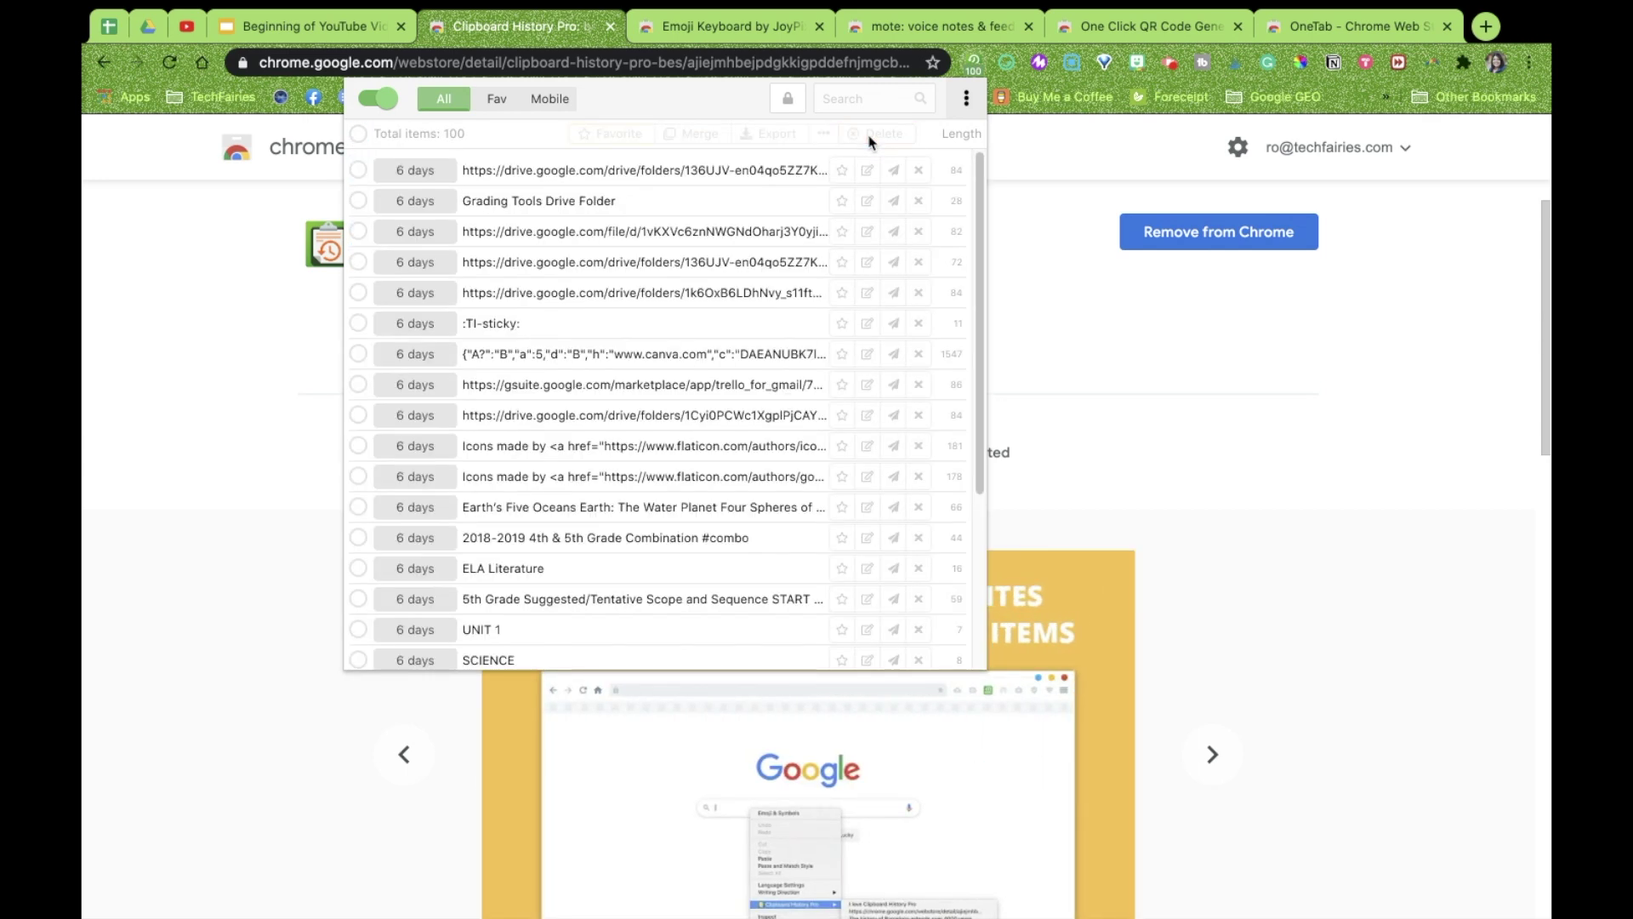
pyautogui.click(359, 134)
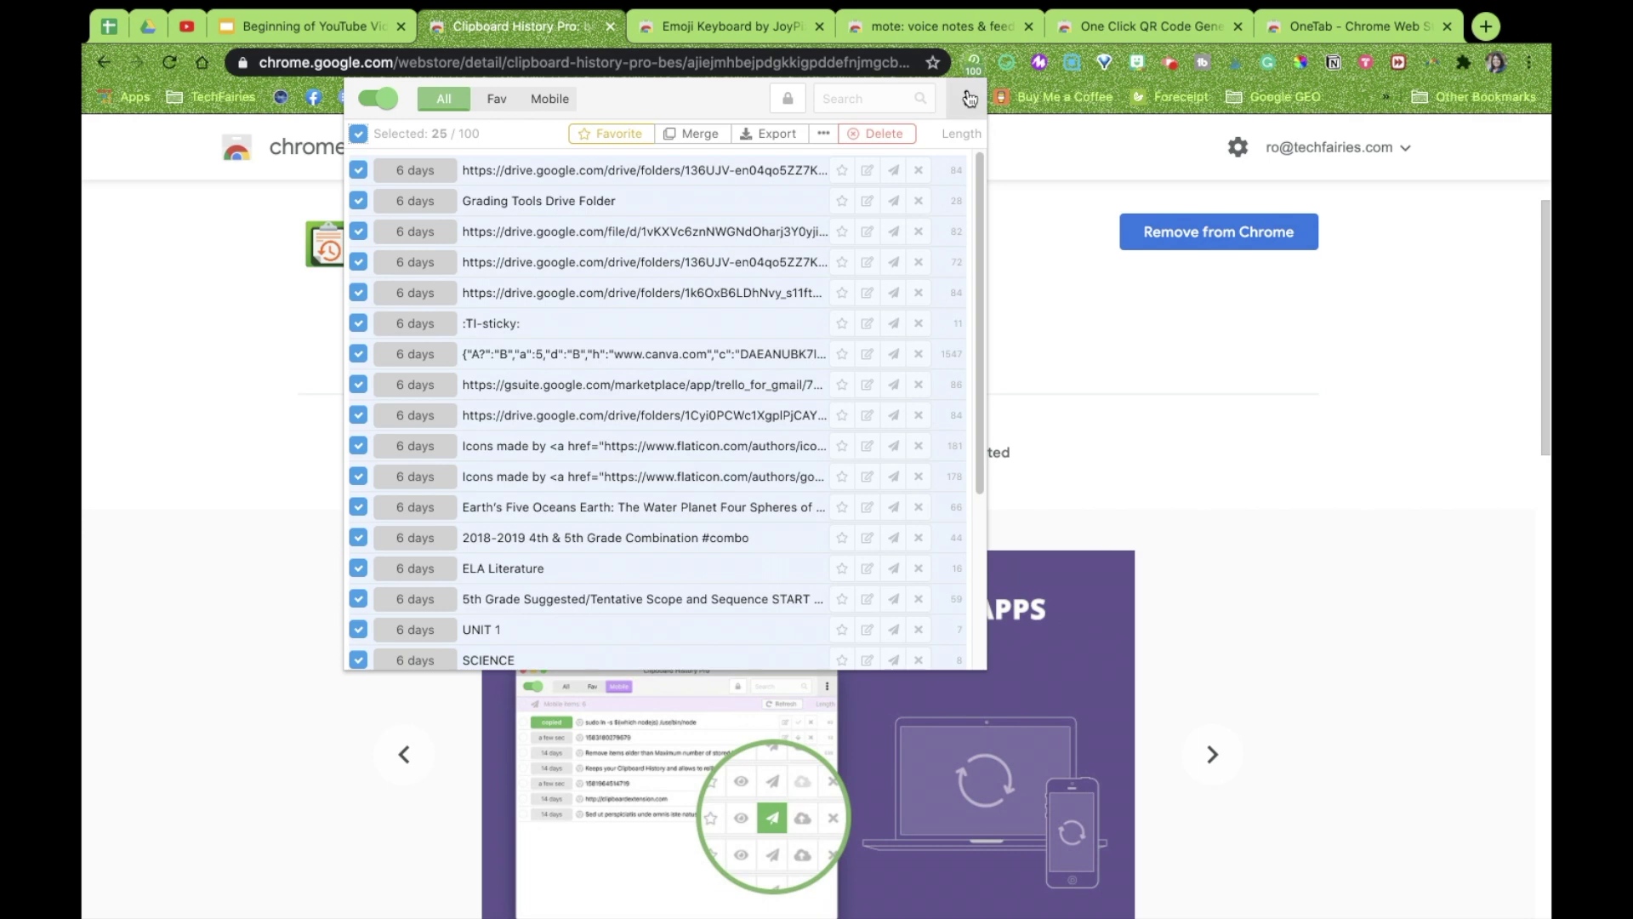
pyautogui.click(969, 100)
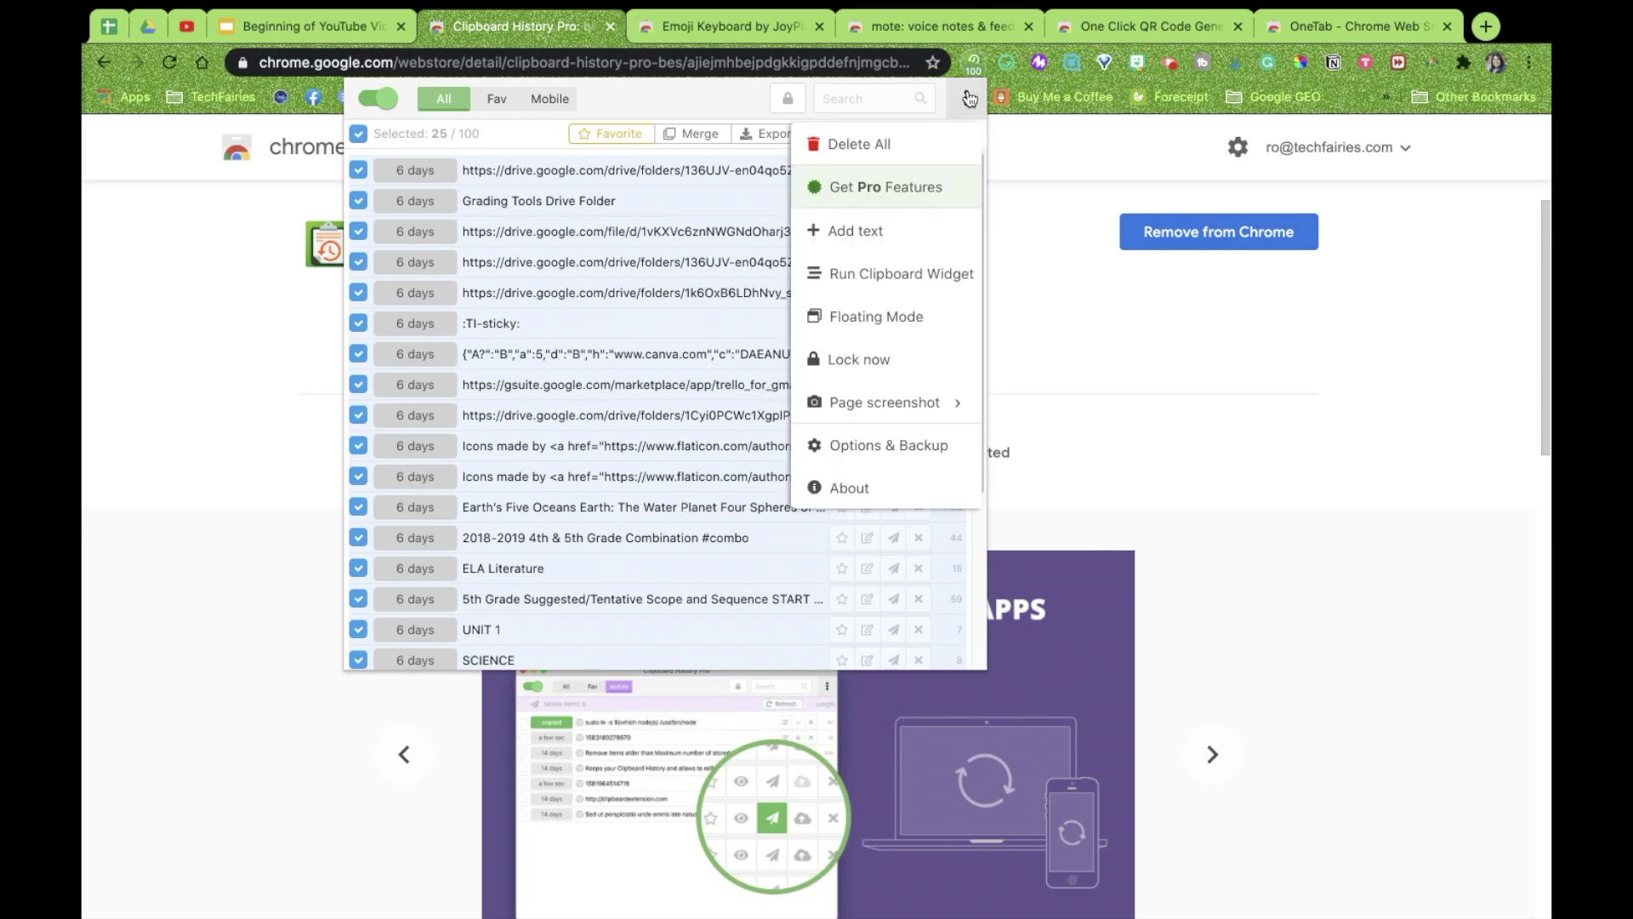
# Open Options & Backup and look through the Backup and Interface settings tabs
pyautogui.click(893, 450)
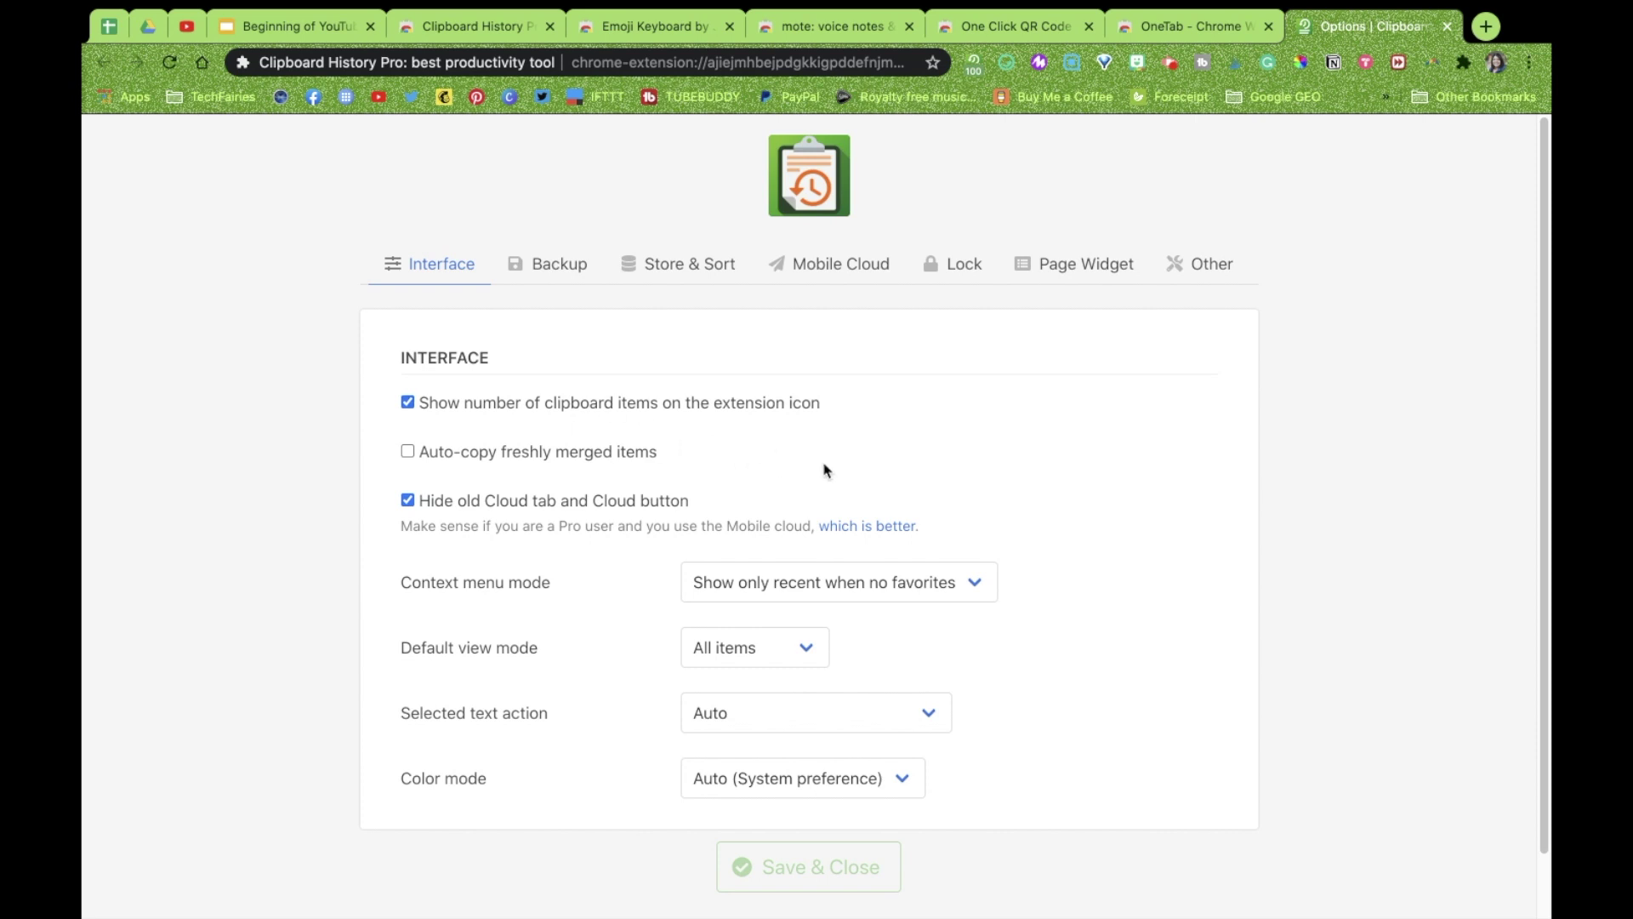
pyautogui.click(544, 270)
pyautogui.click(432, 265)
pyautogui.click(555, 268)
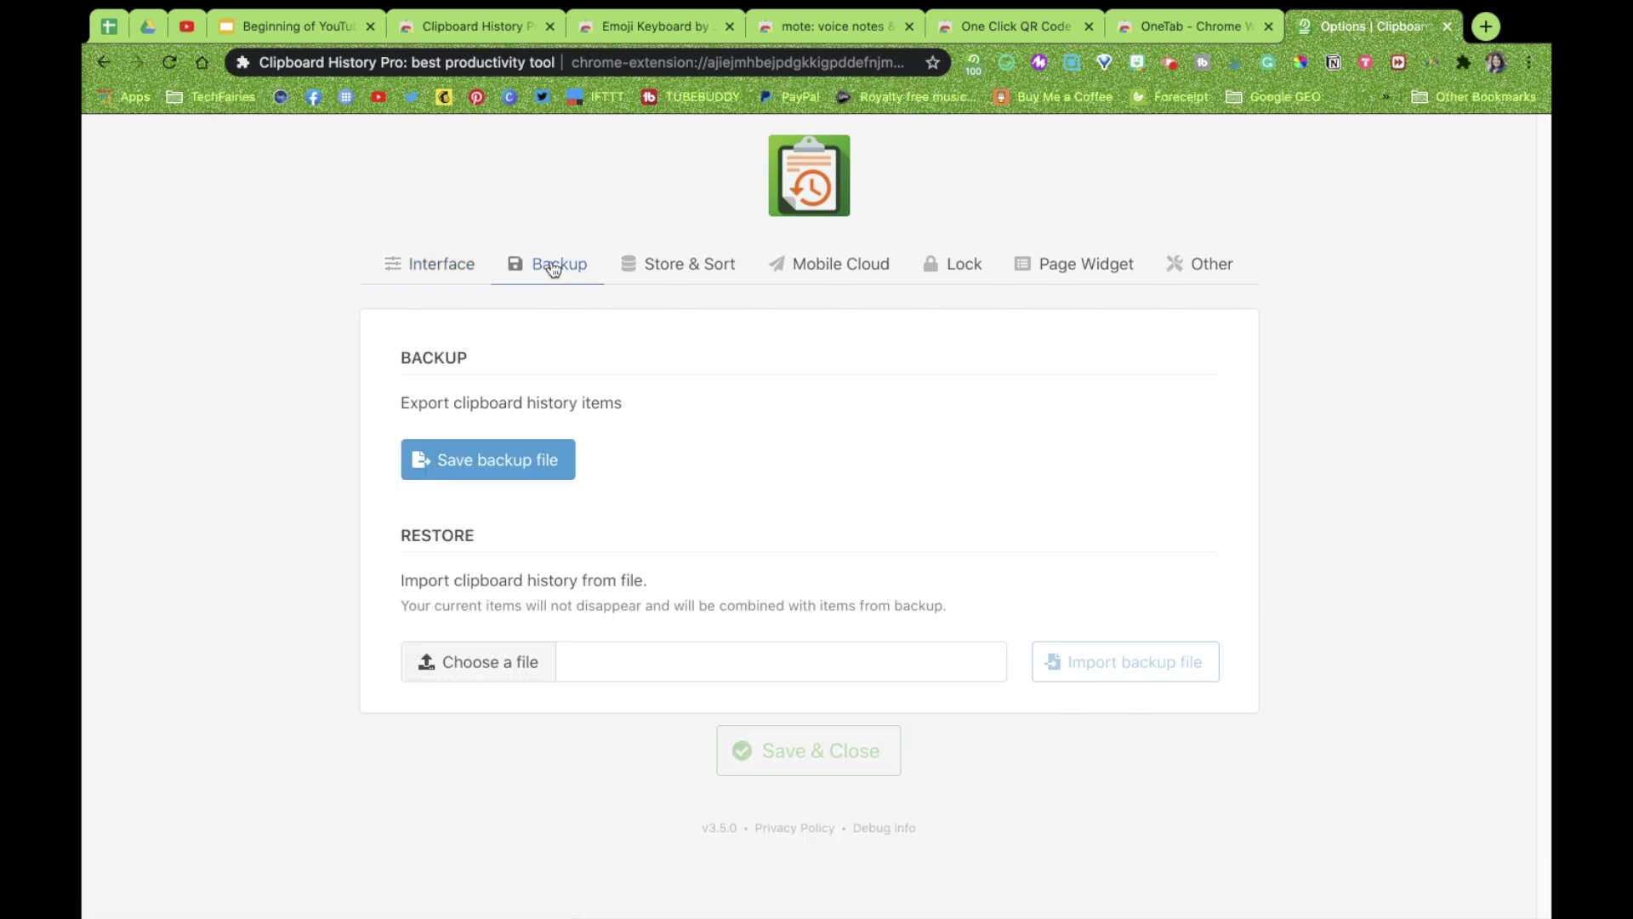
# In Store & Sort, enable removing items older than 1 week
pyautogui.click(684, 267)
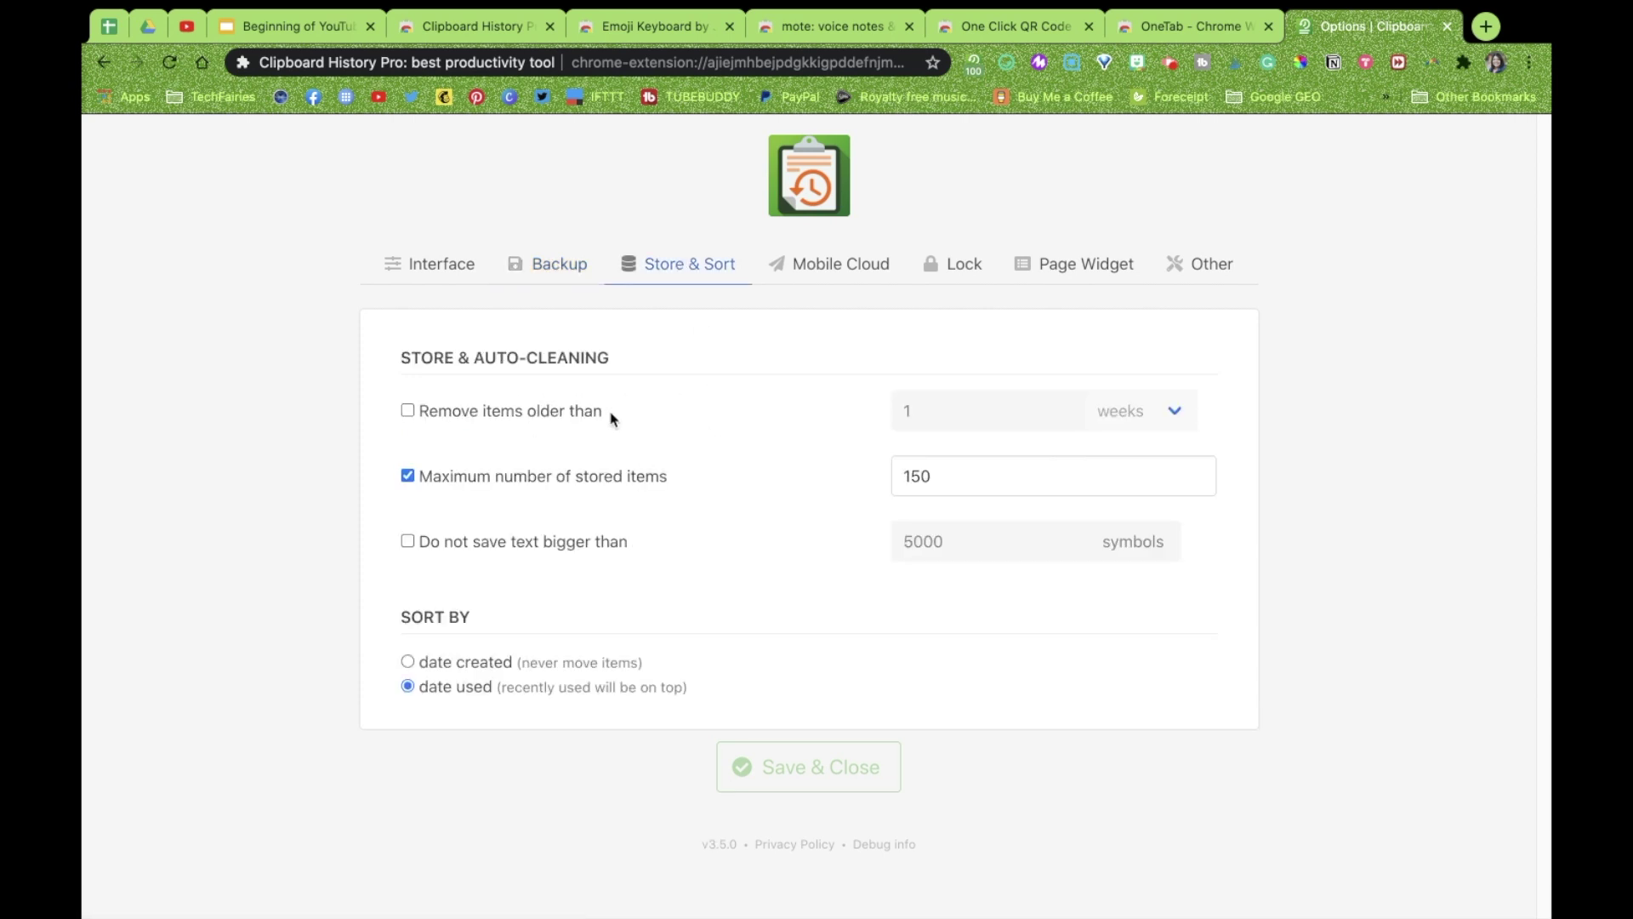
pyautogui.click(408, 411)
pyautogui.click(1177, 412)
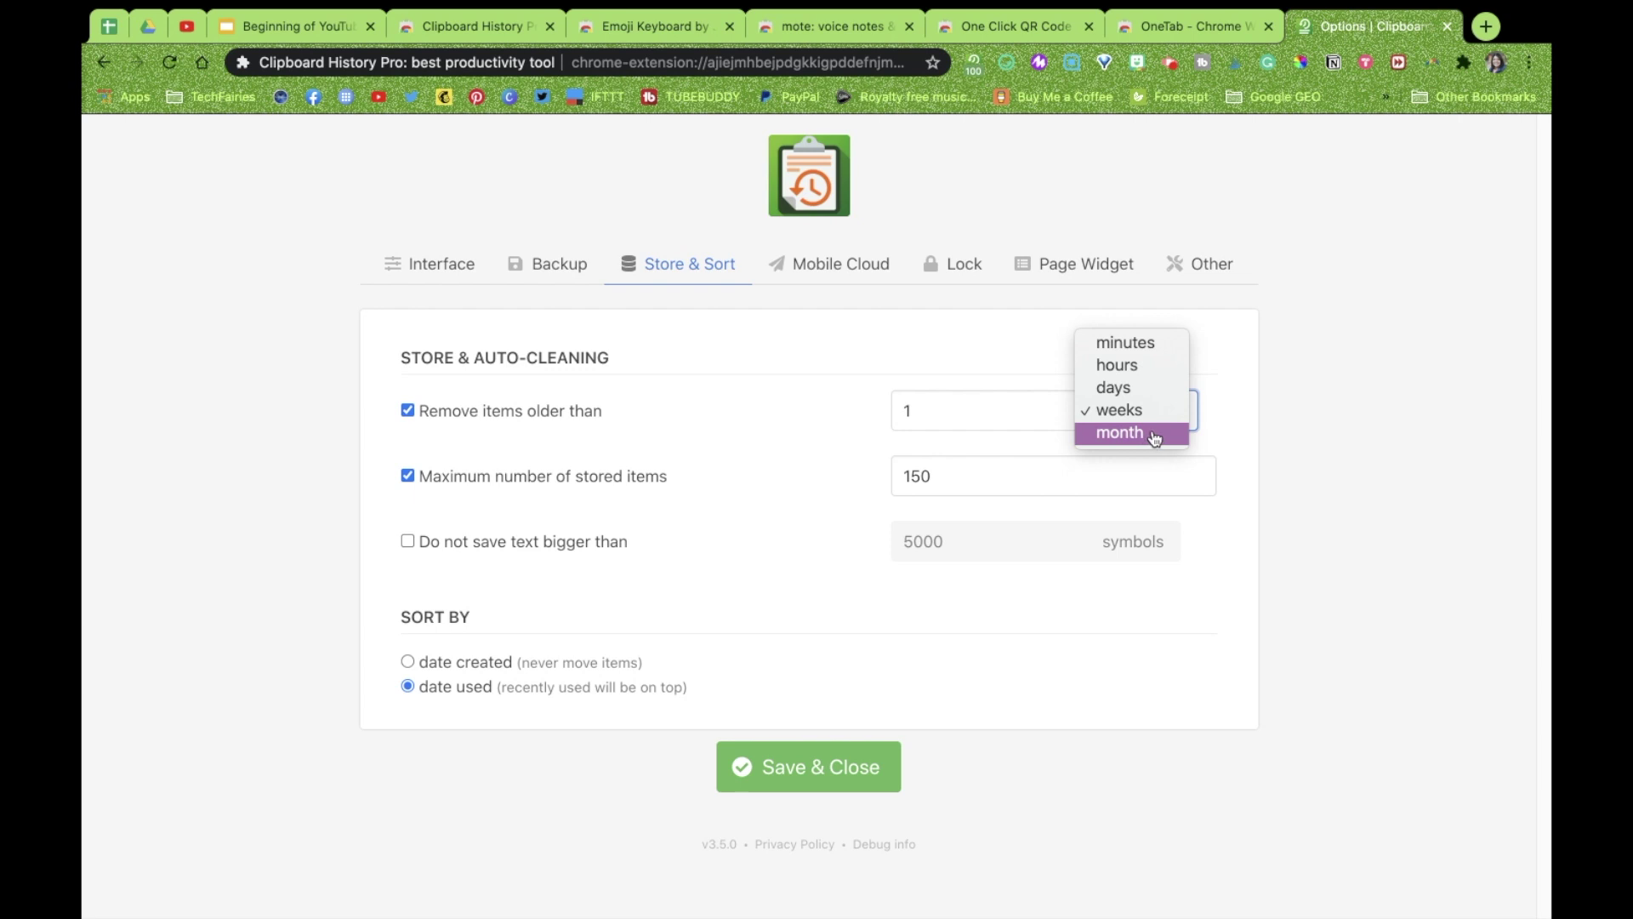
# Change the auto-delete age unit to hours (1 hour) and leave the maximum stored items at 150
pyautogui.click(1163, 375)
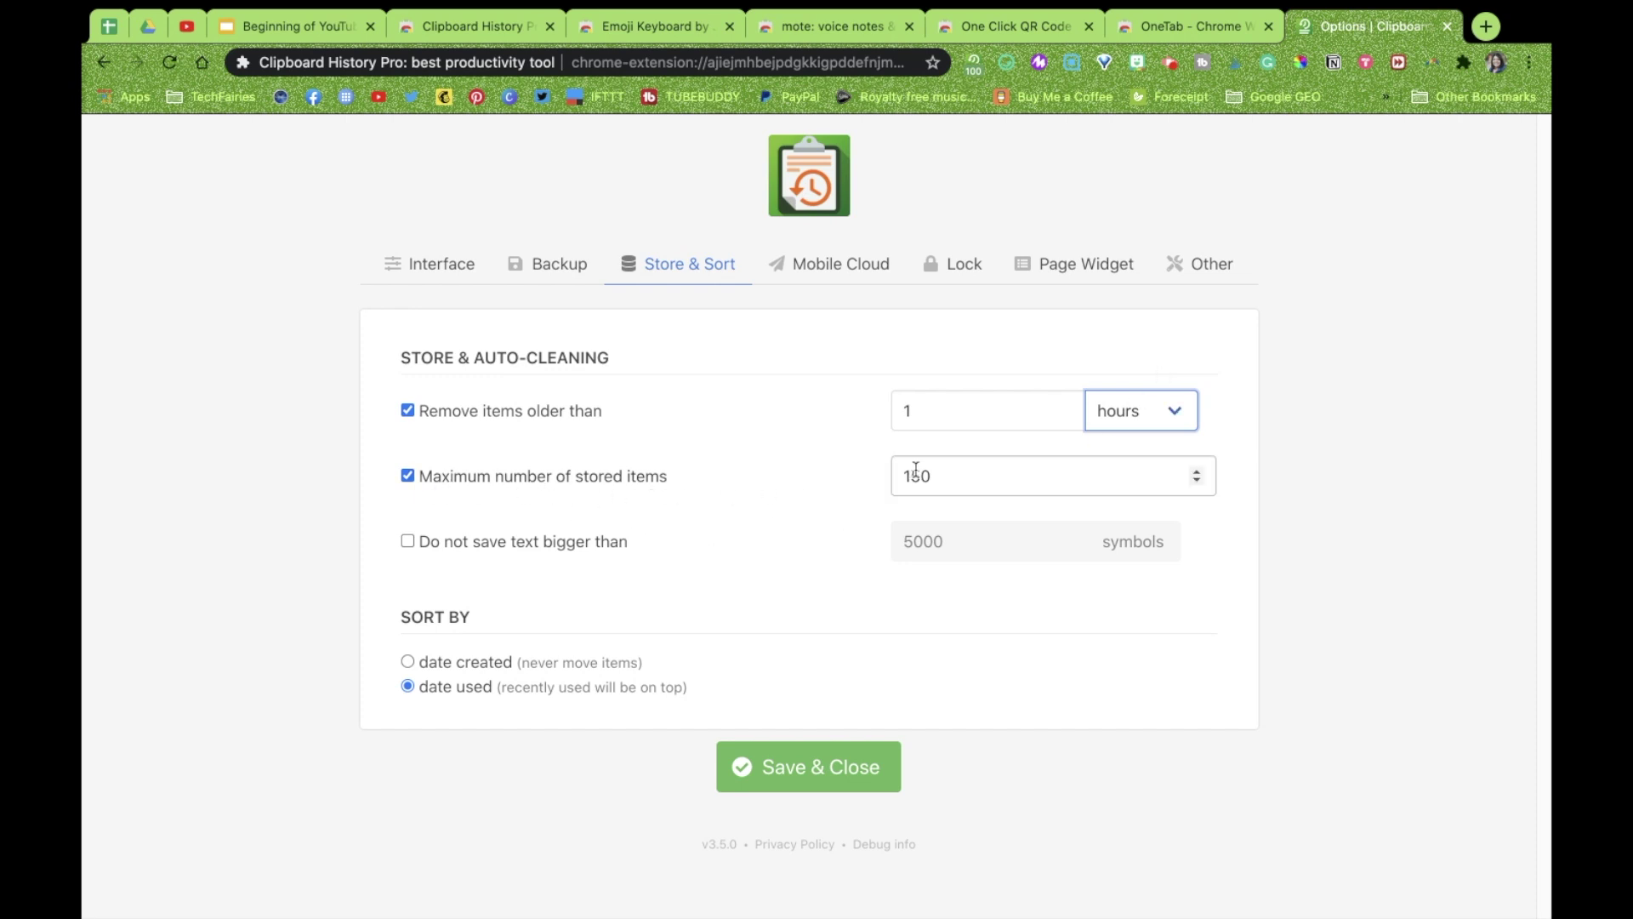
pyautogui.click(1196, 471)
pyautogui.click(1197, 471)
pyautogui.click(1196, 471)
pyautogui.click(1196, 470)
pyautogui.click(1198, 482)
pyautogui.click(1198, 482)
pyautogui.click(1199, 482)
pyautogui.click(1199, 483)
pyautogui.click(1199, 482)
pyautogui.click(1199, 482)
pyautogui.click(1198, 482)
pyautogui.click(1198, 483)
pyautogui.click(1198, 482)
pyautogui.click(1198, 482)
pyautogui.click(1199, 482)
pyautogui.click(1199, 482)
pyautogui.click(1199, 483)
pyautogui.click(1198, 482)
pyautogui.click(1199, 482)
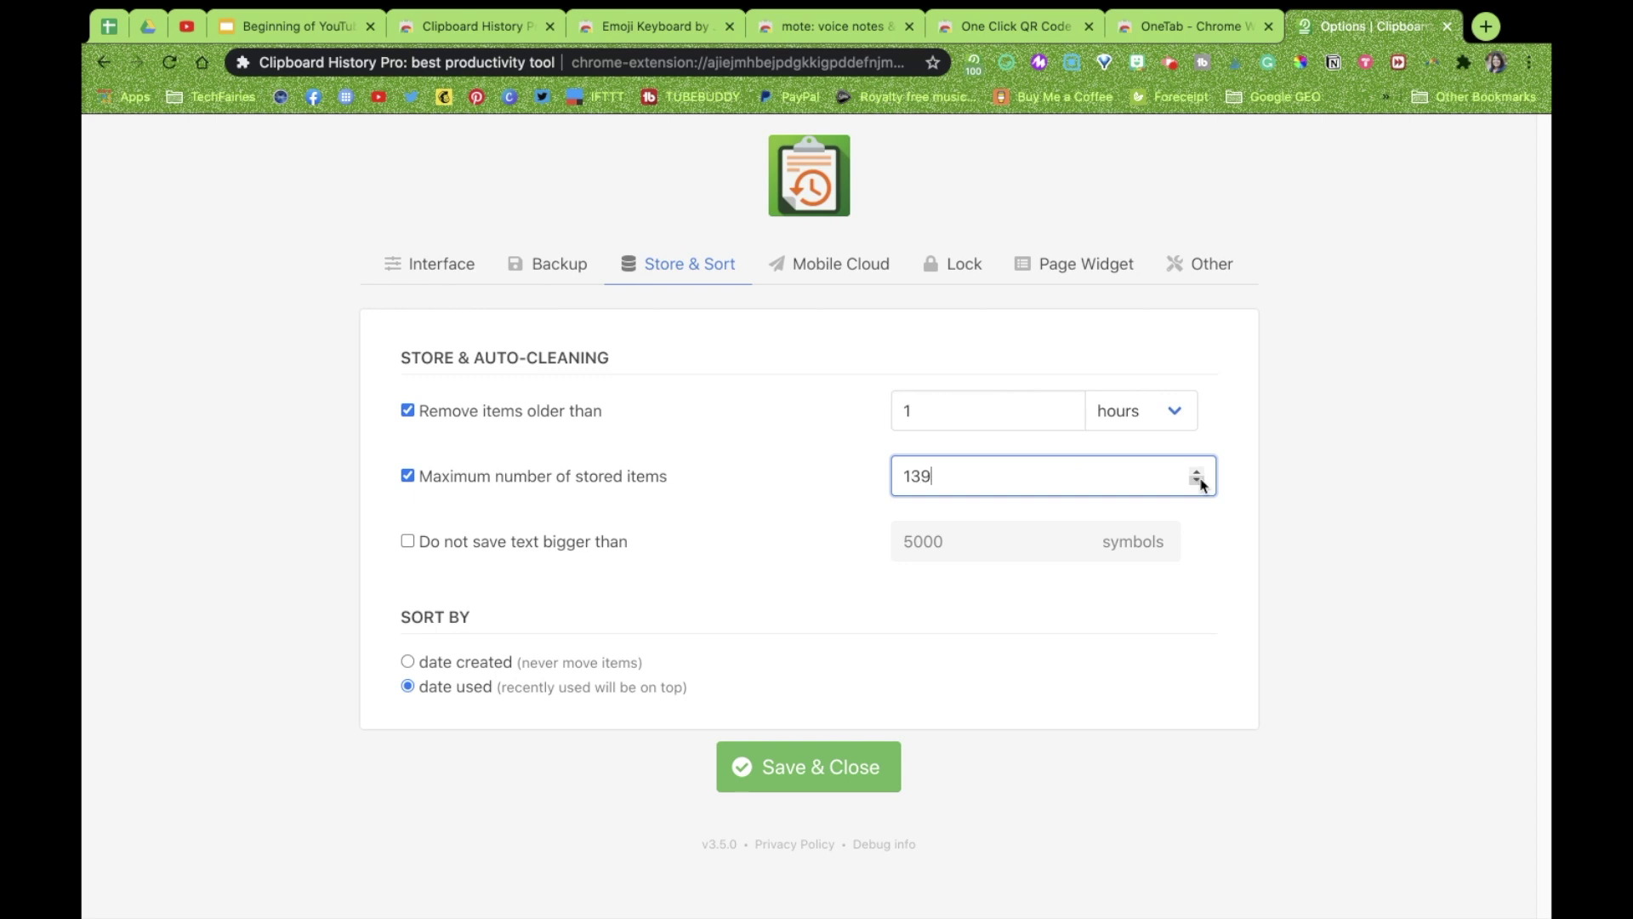
pyautogui.click(1198, 482)
pyautogui.click(1198, 483)
pyautogui.click(1197, 472)
pyautogui.click(1196, 472)
pyautogui.click(1196, 472)
pyautogui.click(1196, 472)
pyautogui.click(1198, 473)
pyautogui.click(1197, 473)
pyautogui.click(1198, 473)
pyautogui.click(1197, 473)
pyautogui.click(1197, 473)
pyautogui.click(1197, 473)
pyautogui.click(1197, 473)
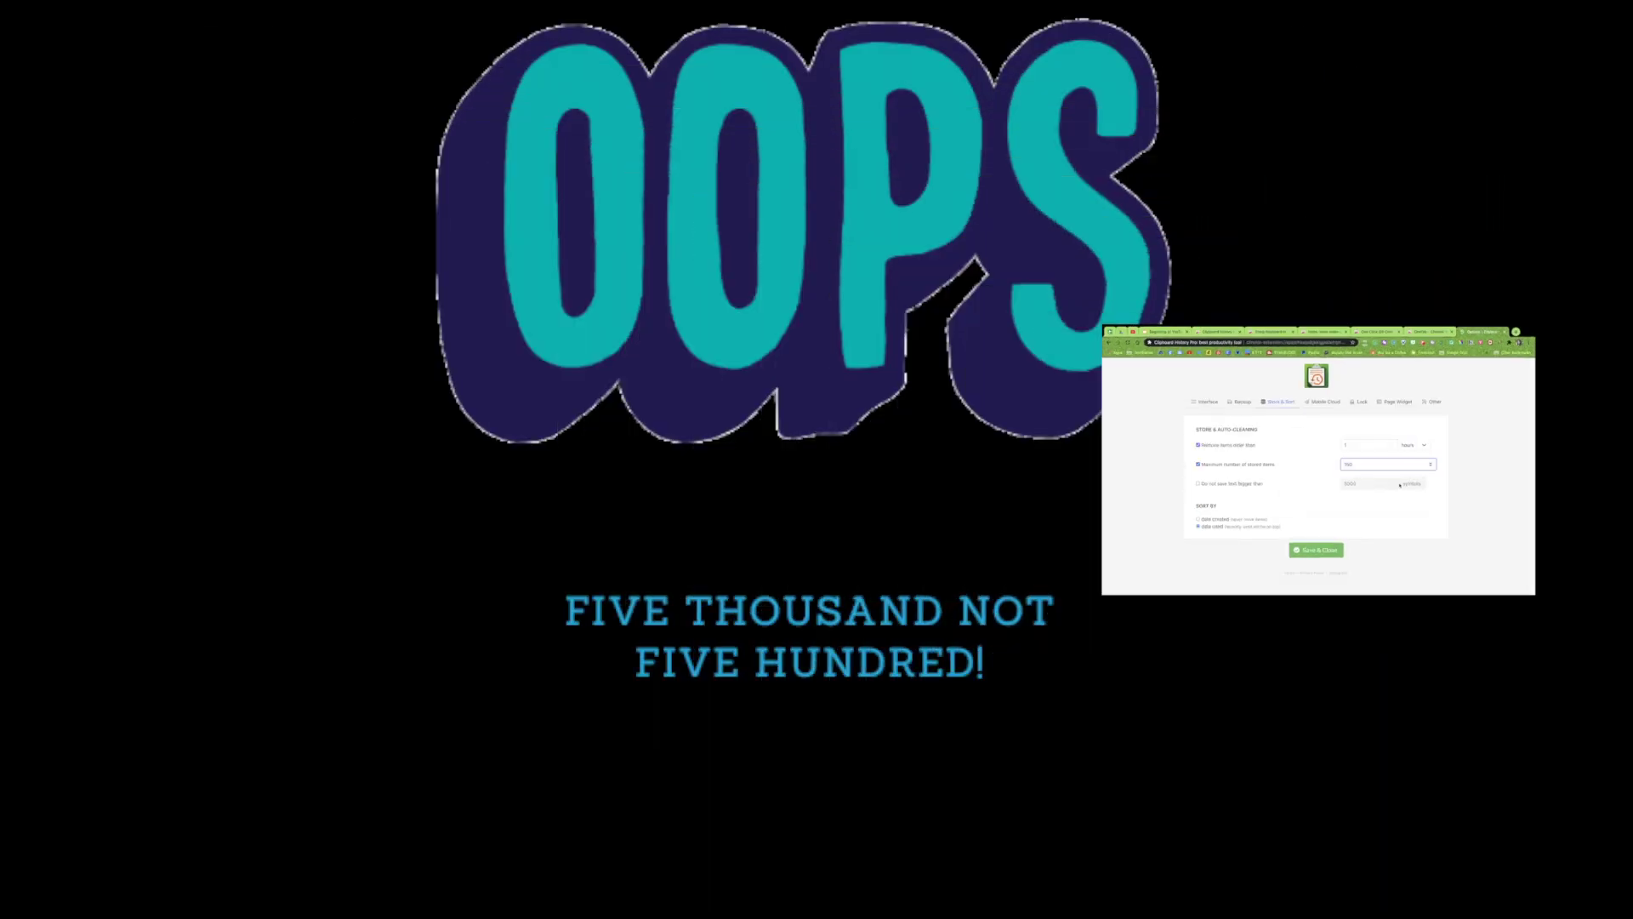
# Leave the 5000-symbol 'Do not save text bigger than' limit off and view the Pro-only Mobile Cloud settings
pyautogui.click(1399, 485)
pyautogui.click(1198, 483)
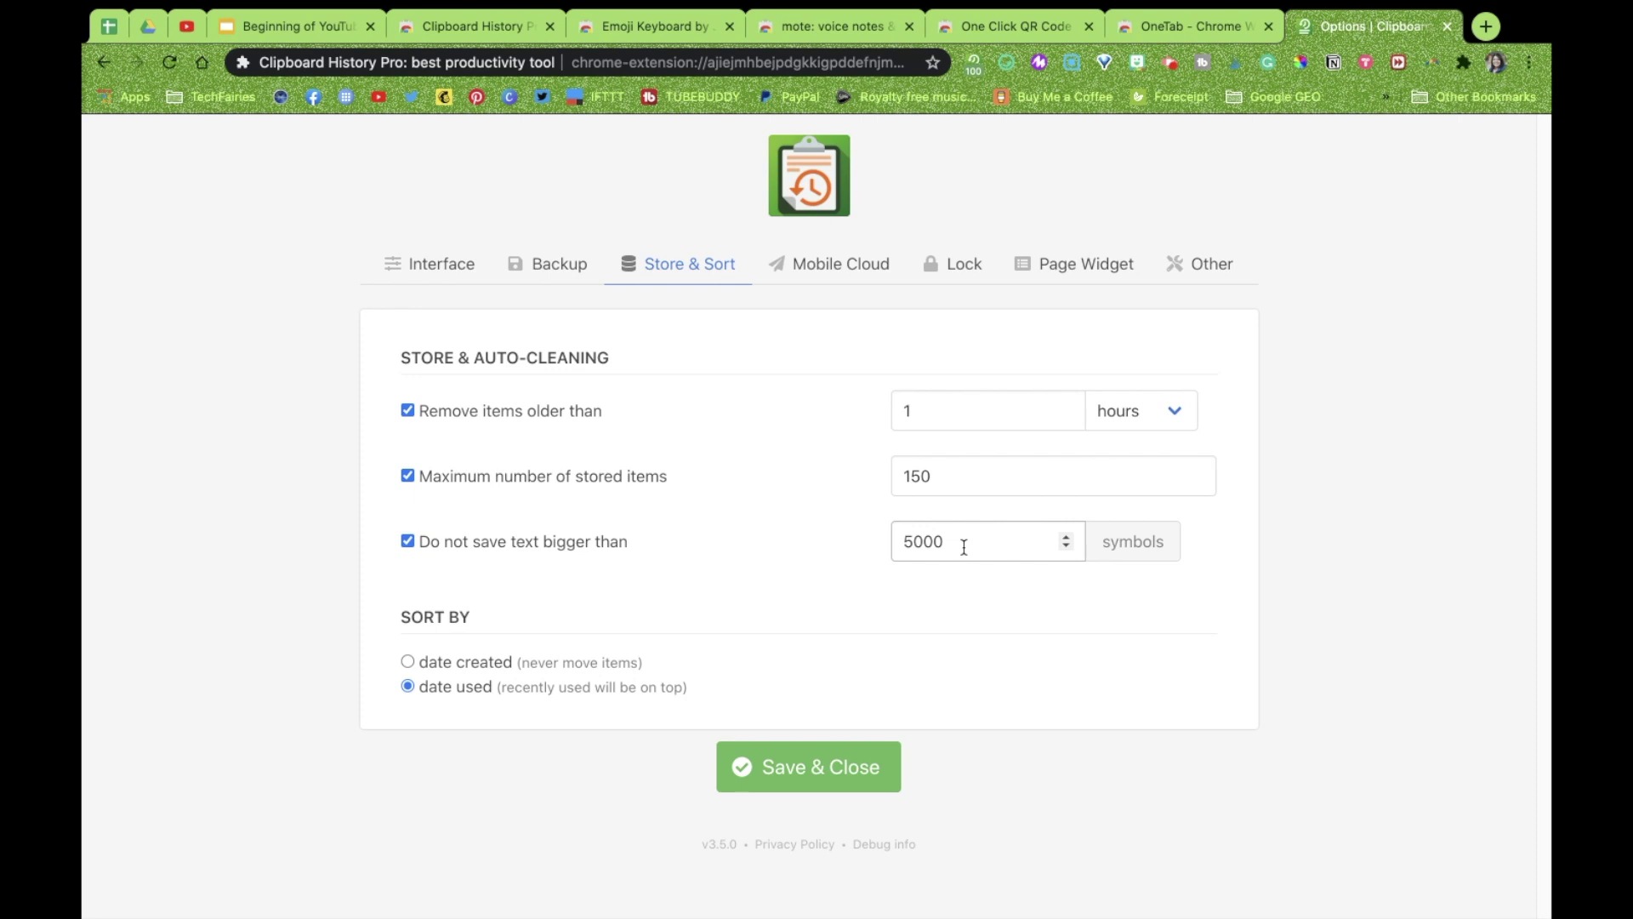
pyautogui.click(409, 542)
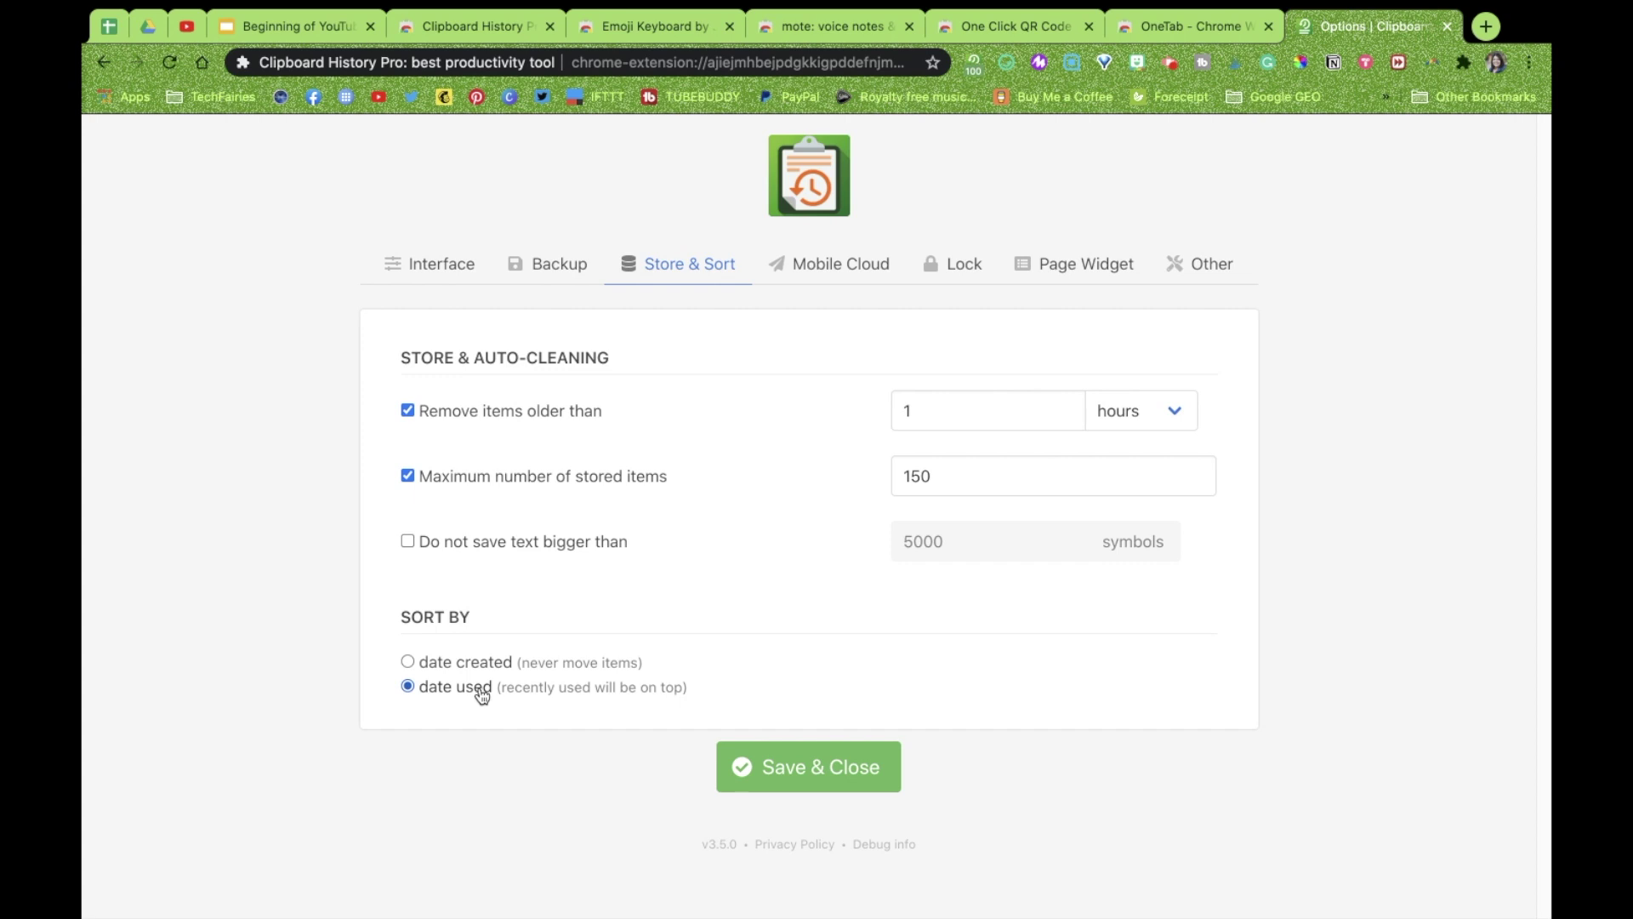
pyautogui.click(862, 274)
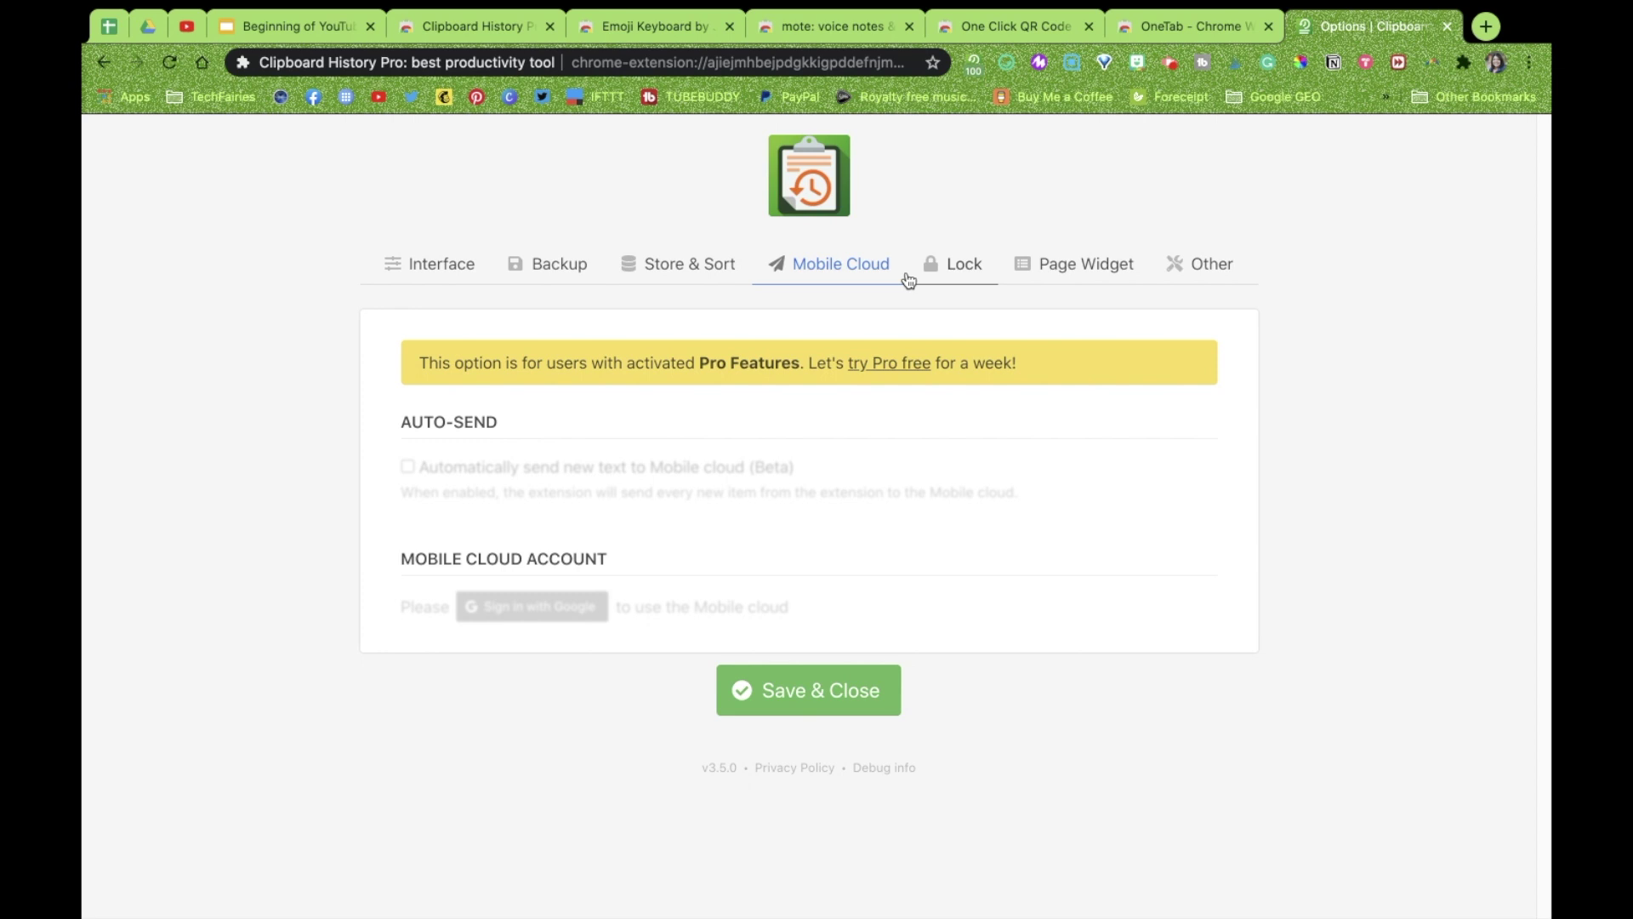
# Browse the Lock and Page Widget tabs, then scroll through the Other settings page
pyautogui.click(946, 267)
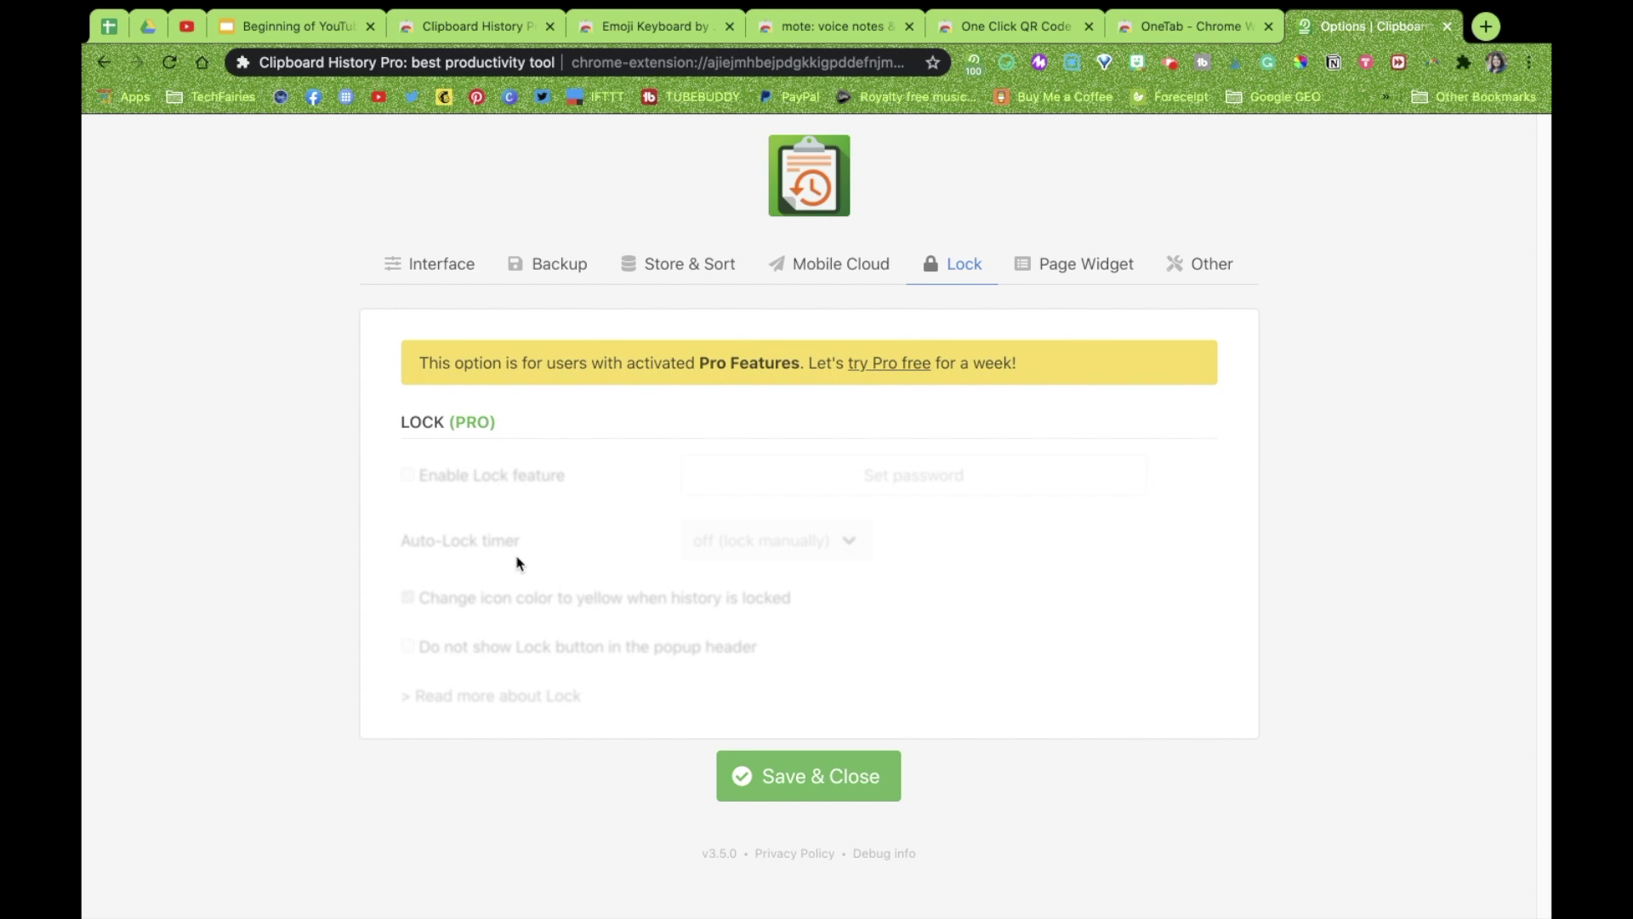
pyautogui.click(1084, 272)
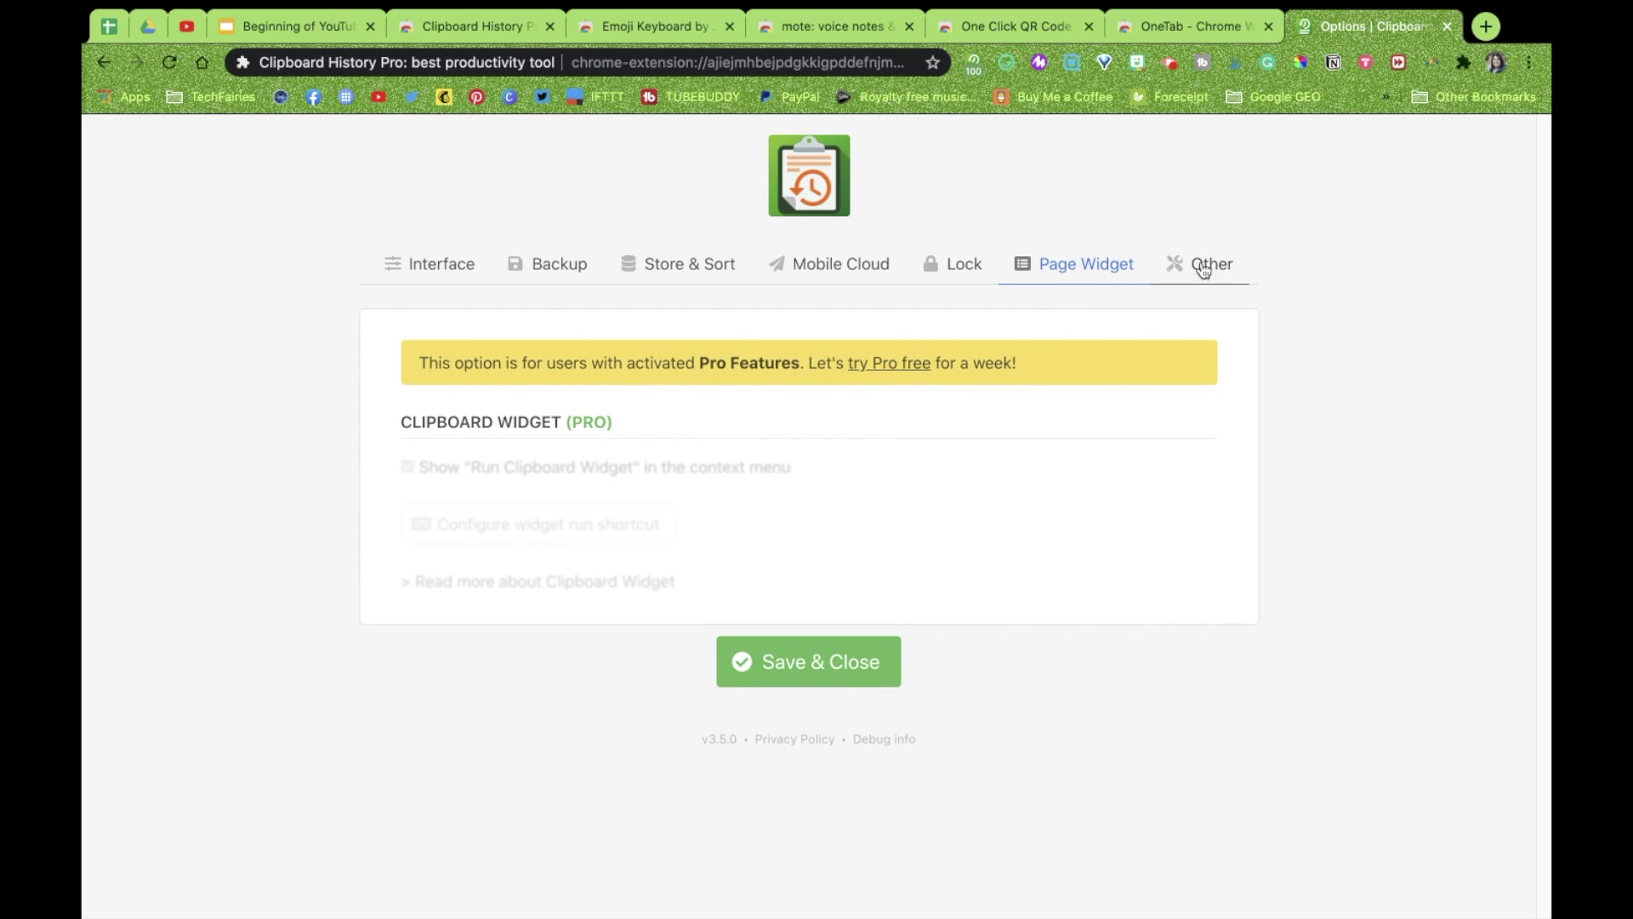
pyautogui.click(1202, 265)
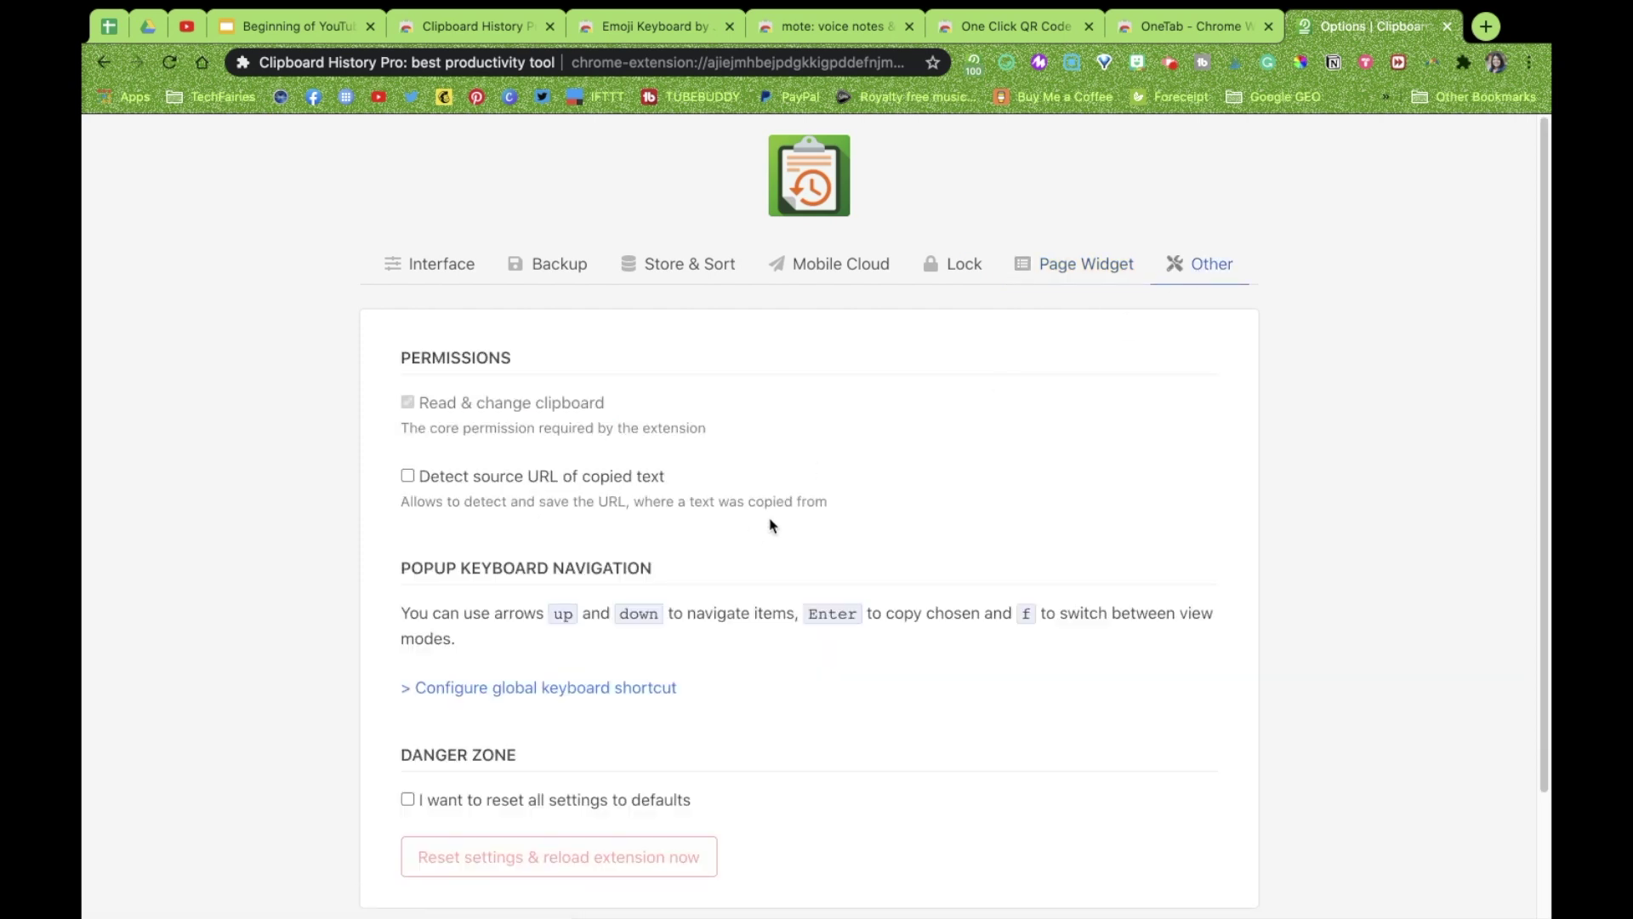
pyautogui.scroll(-2, 771, 523)
pyautogui.scroll(-1, 771, 523)
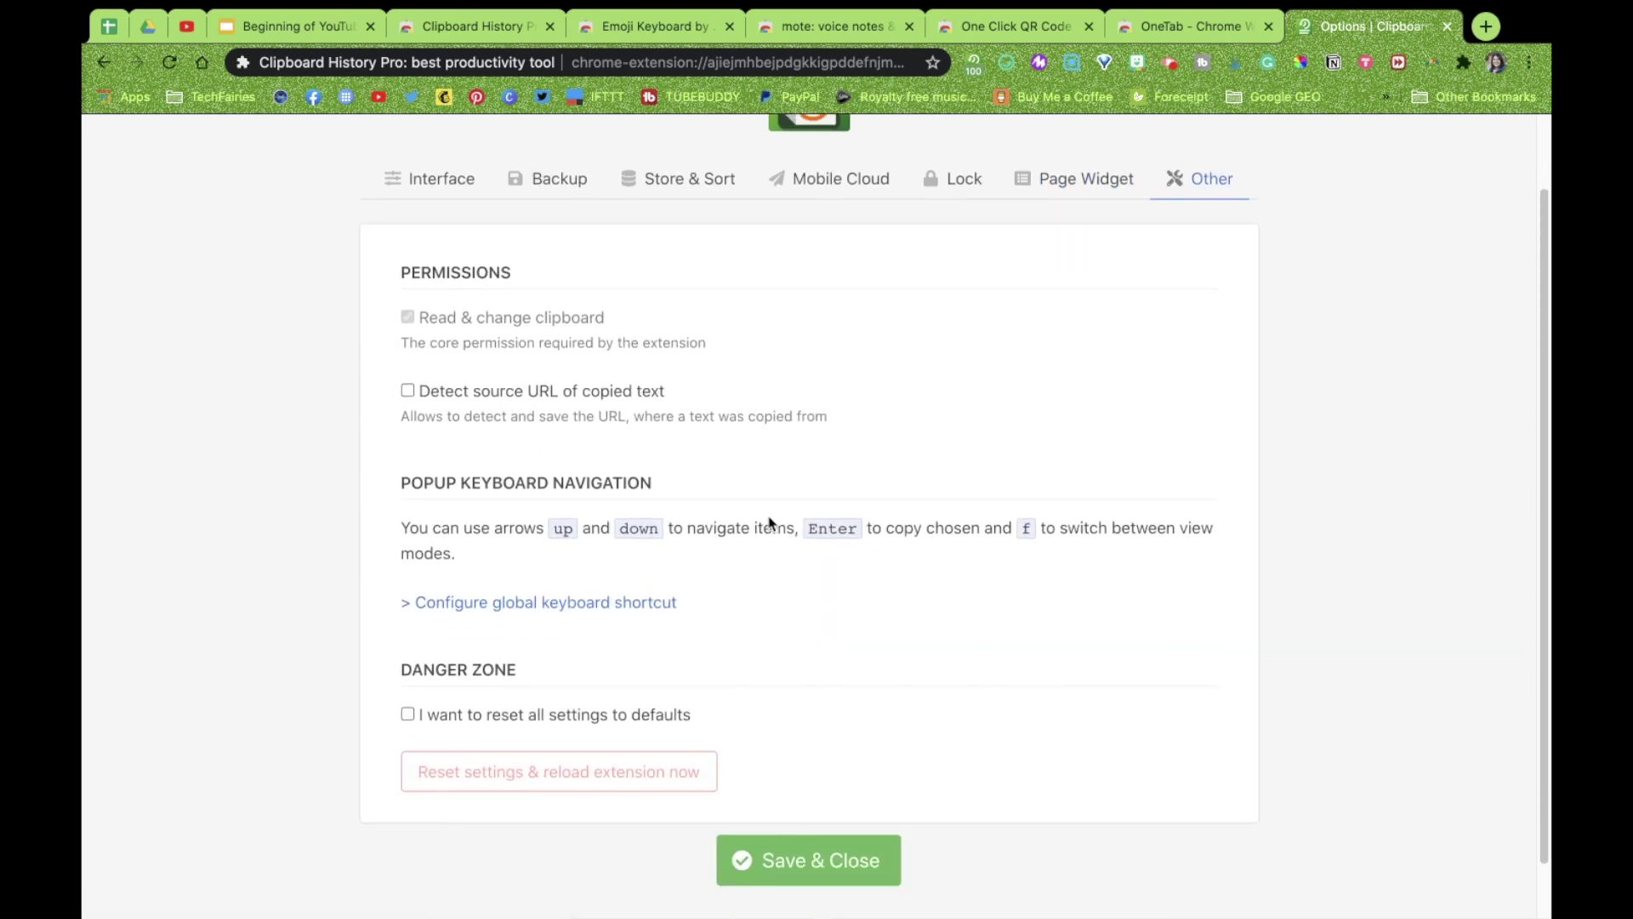
# Save & Close the options, delete the Subscribe clip, and open the seesaw link's details
pyautogui.click(839, 862)
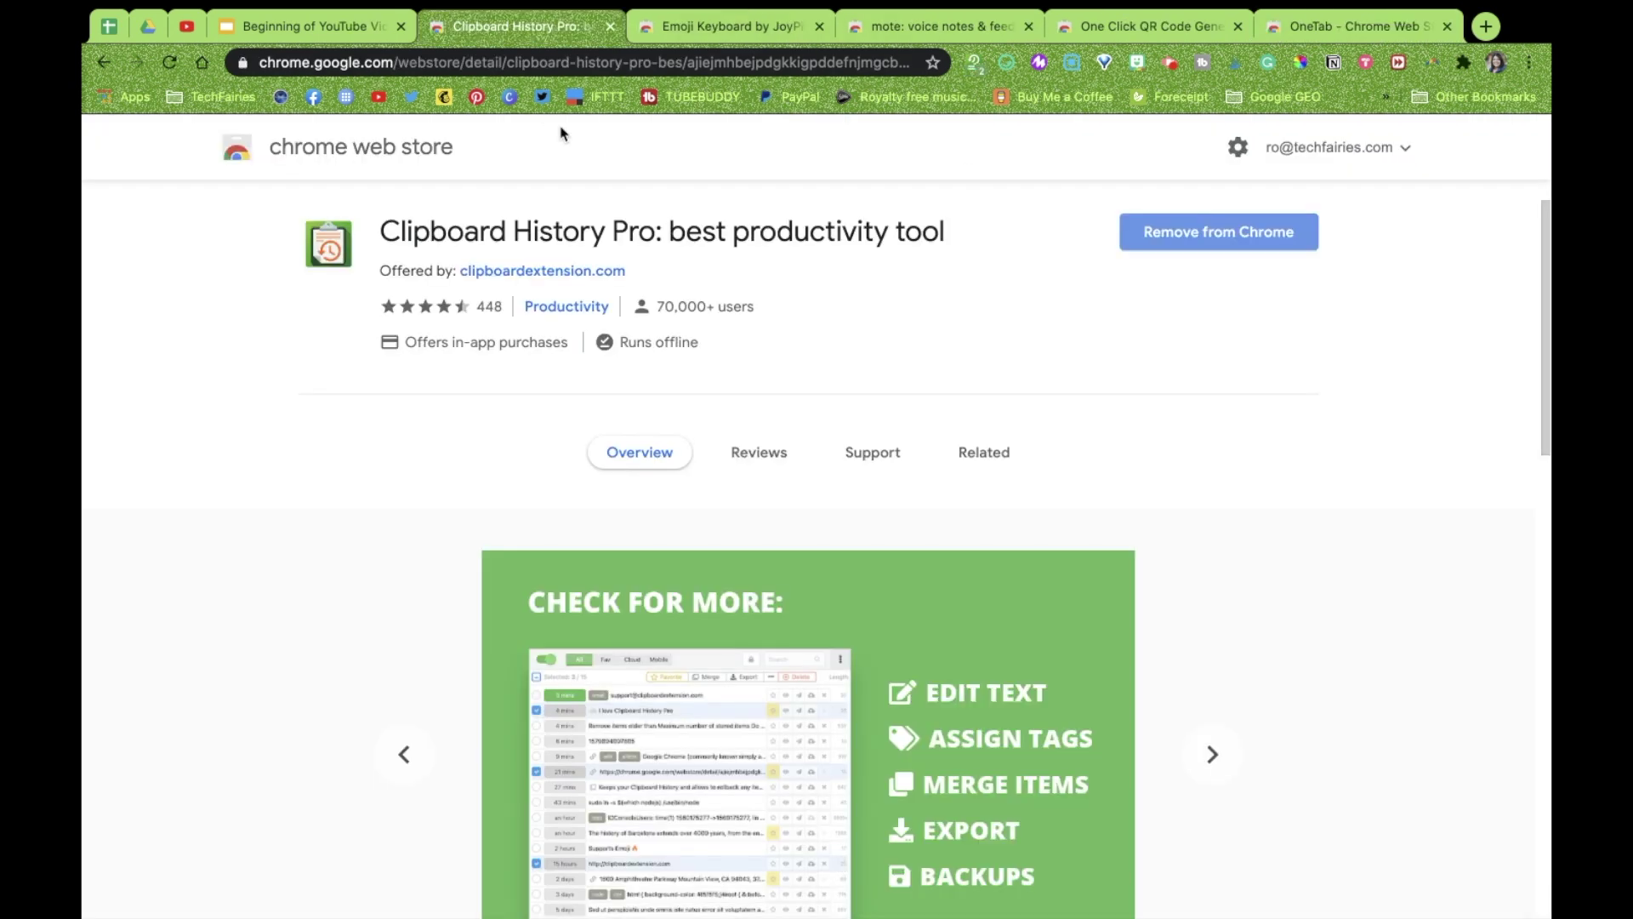
pyautogui.click(974, 64)
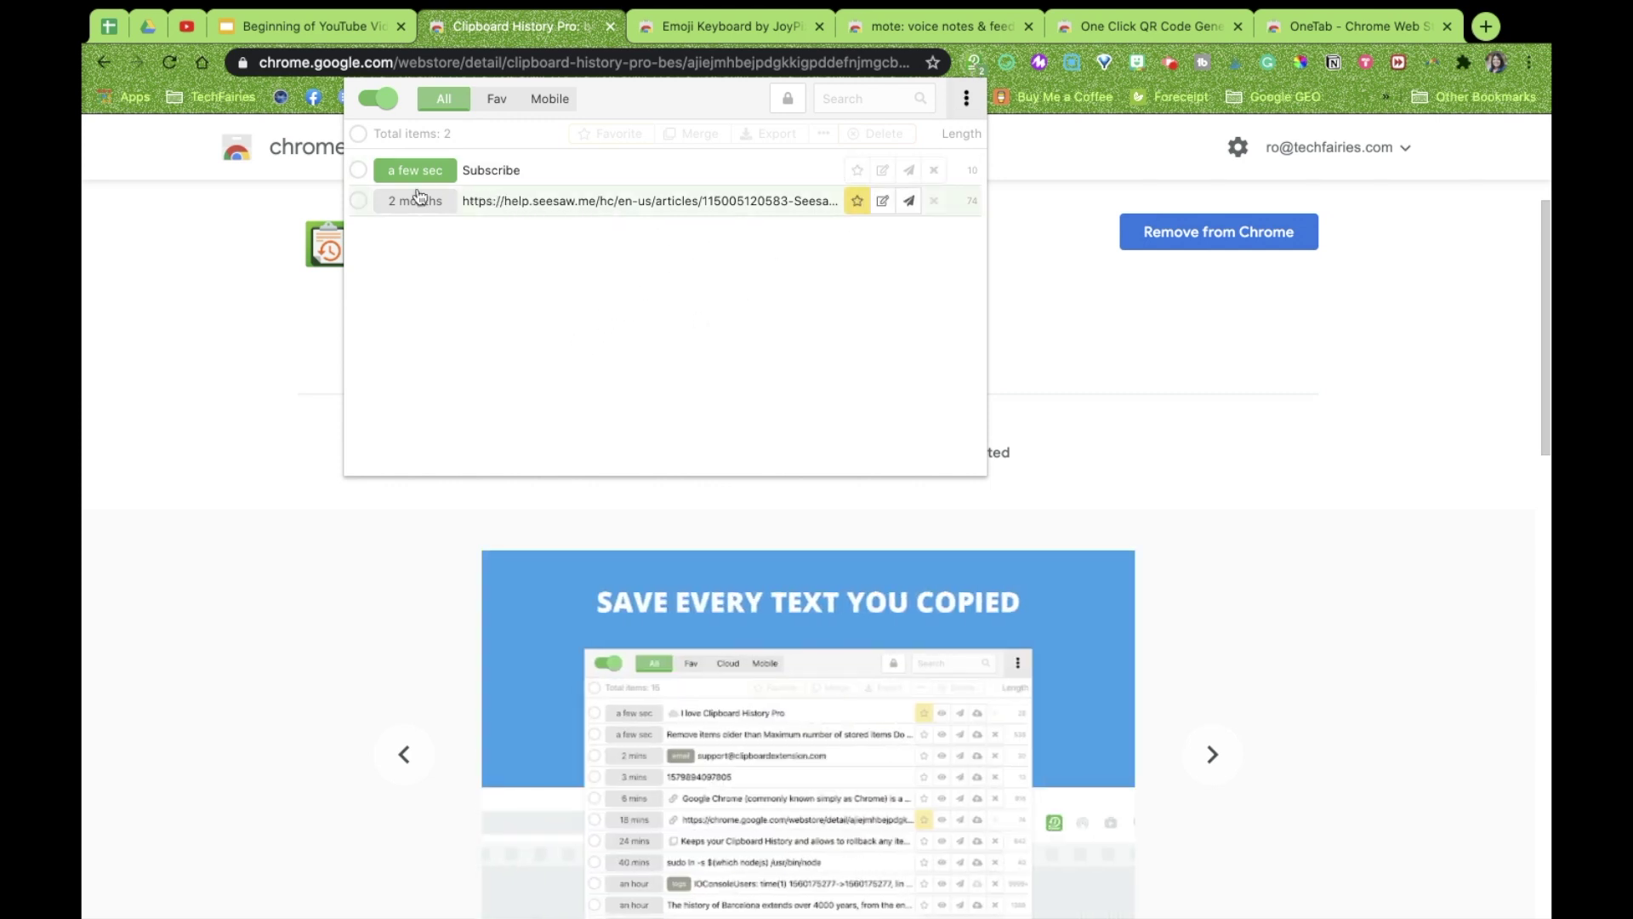
pyautogui.click(359, 171)
pyautogui.click(876, 133)
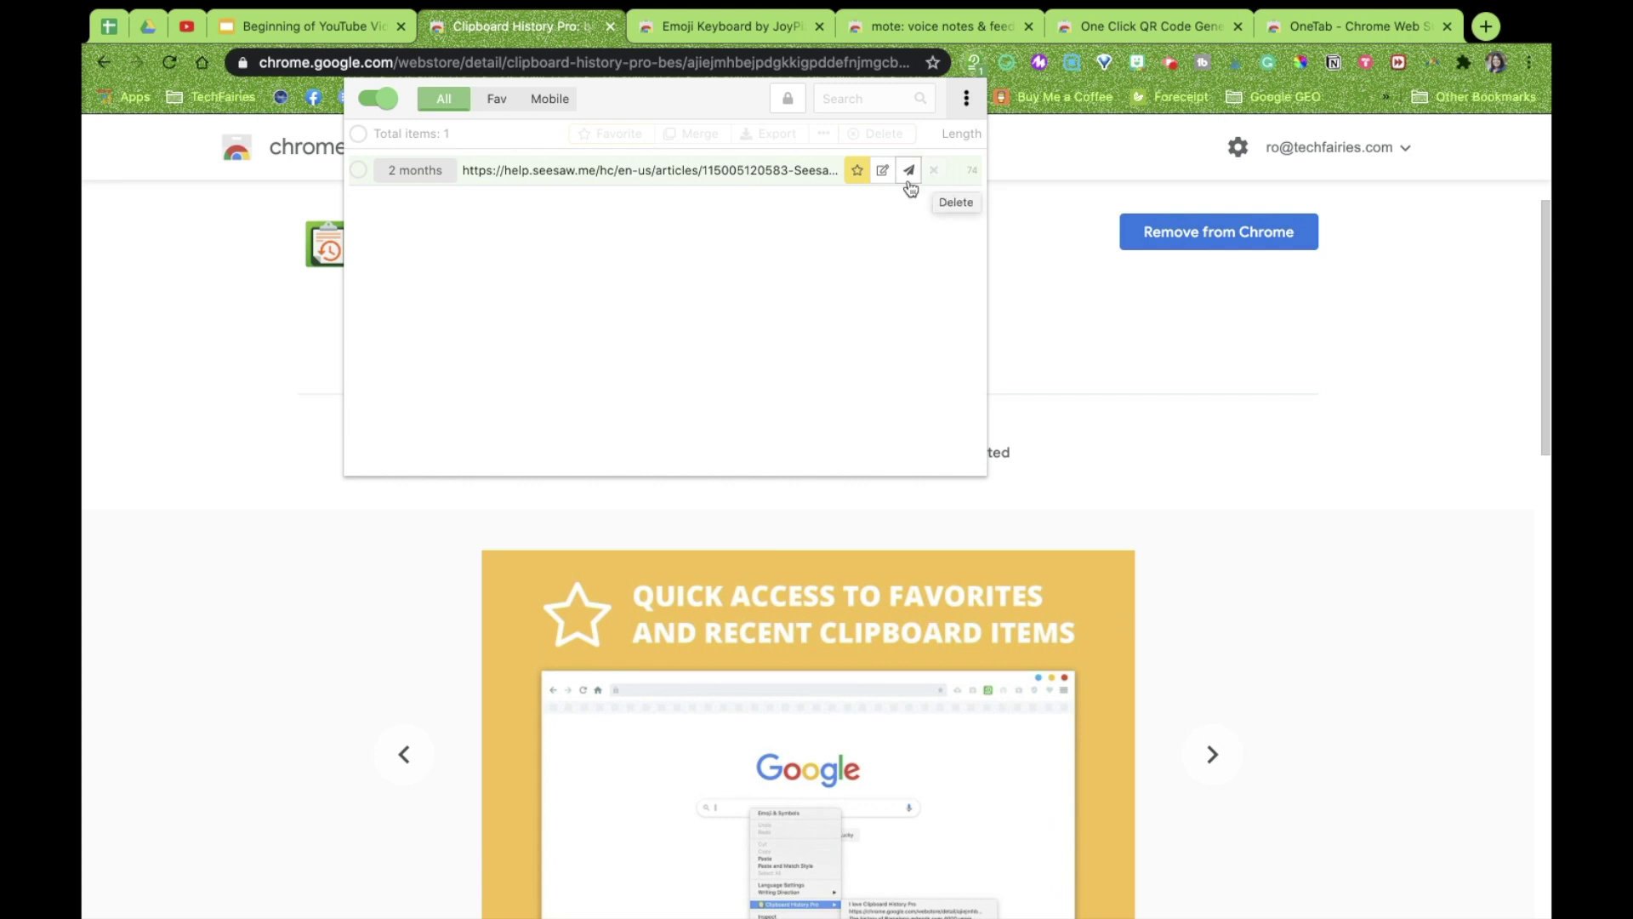
pyautogui.click(883, 170)
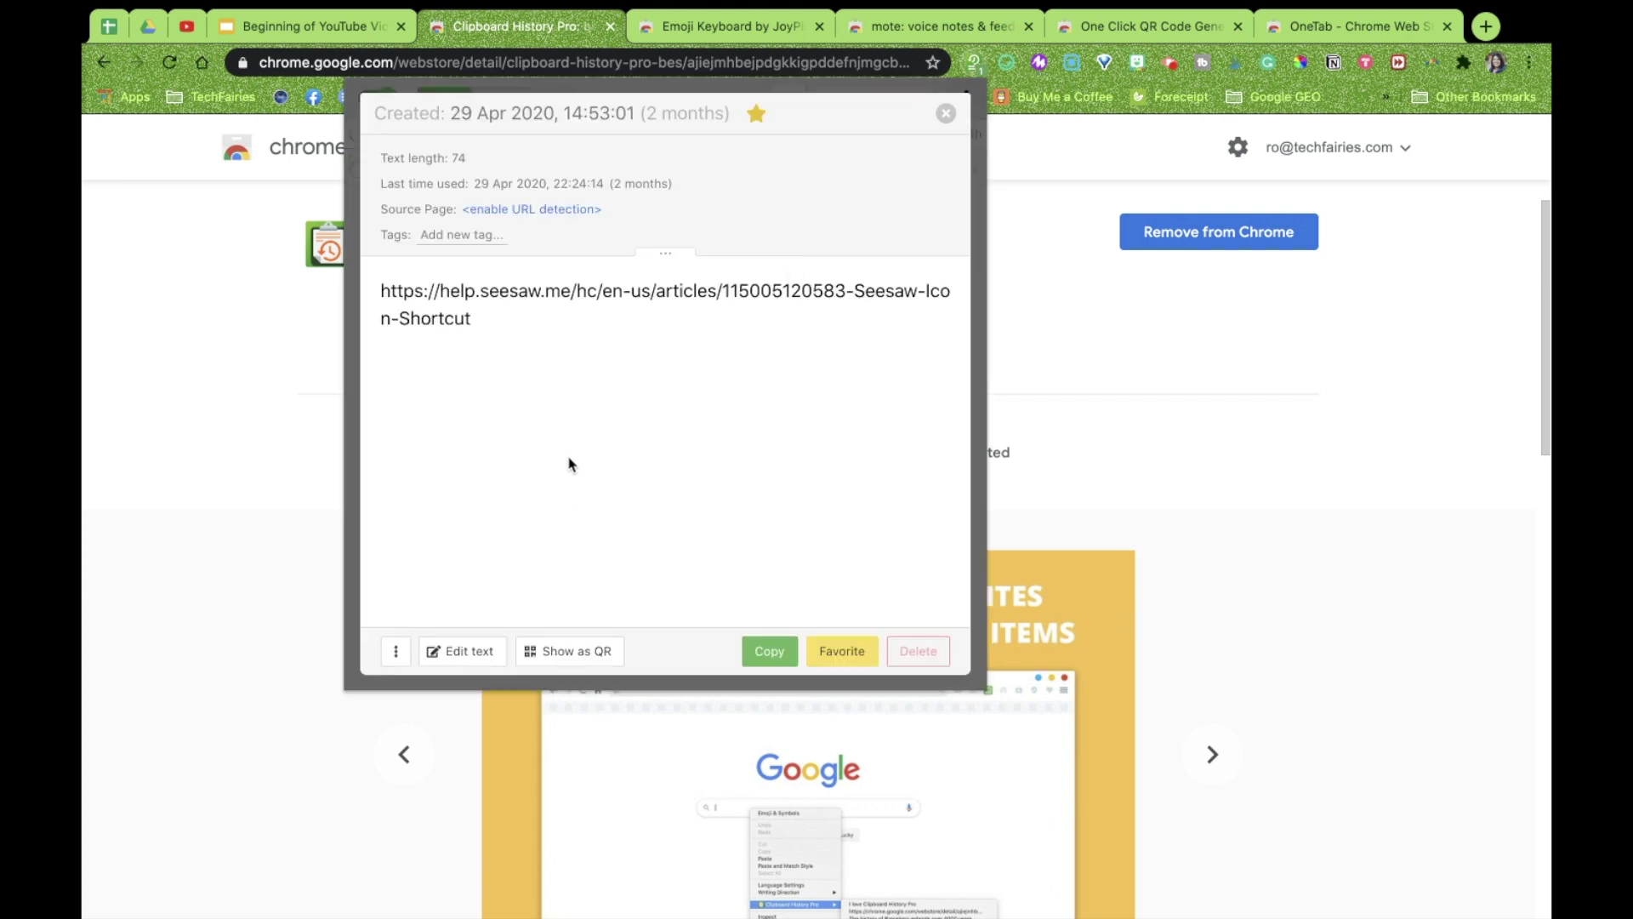
# Tag the seesaw clip 'Seesaw', close its details, and go to the Emoji Keyboard by JoyPixels listing
pyautogui.click(460, 235)
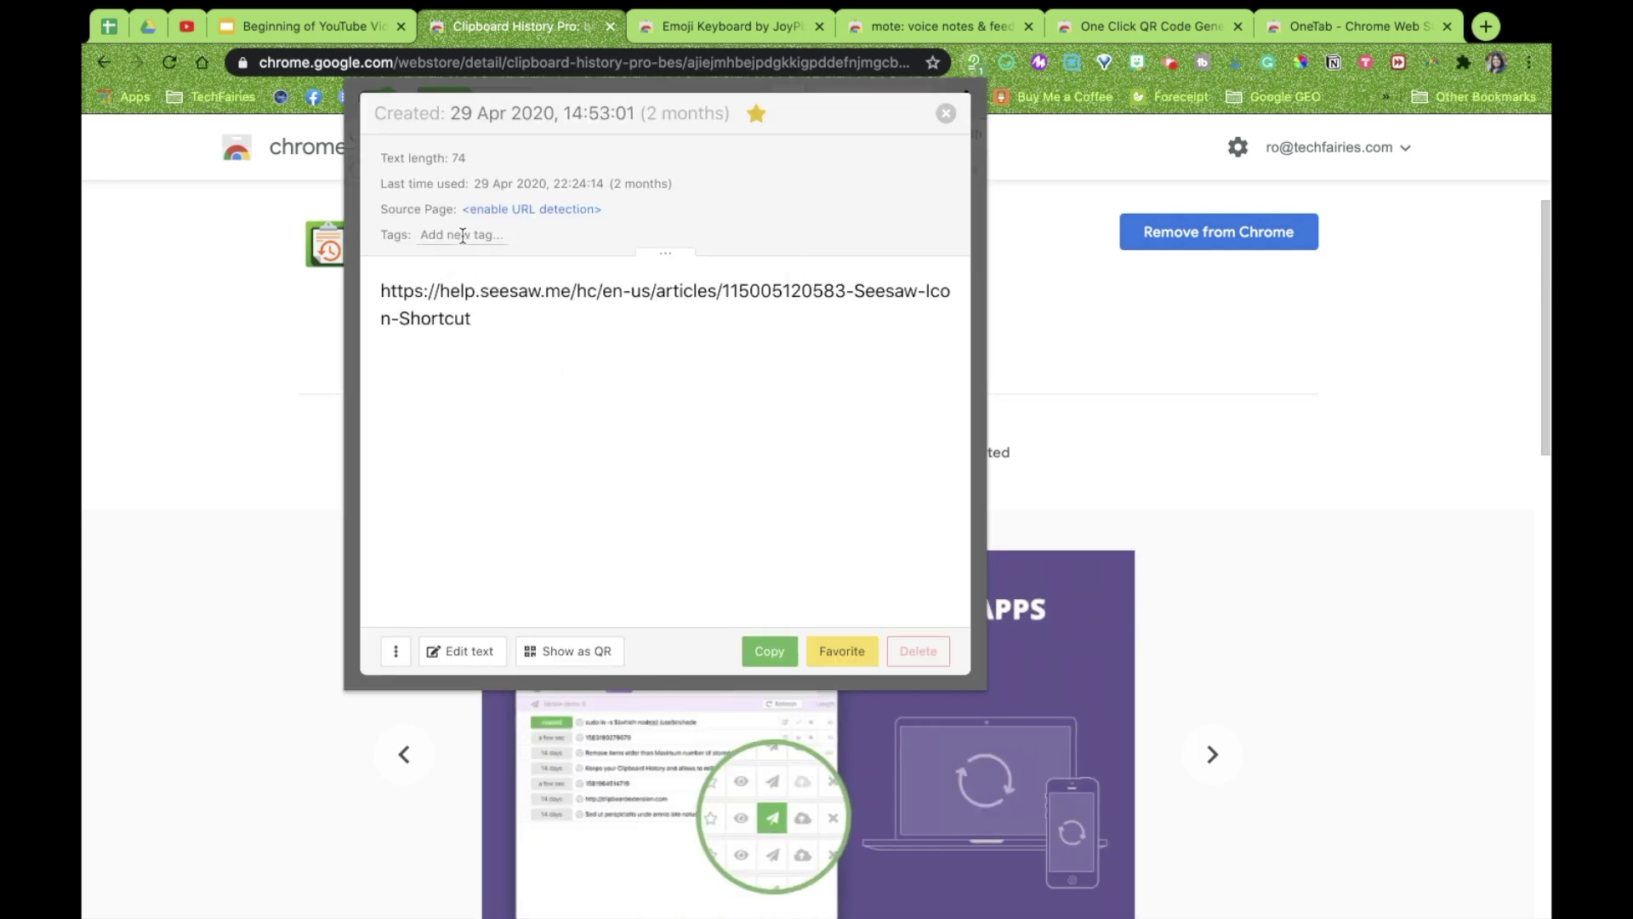
pyautogui.write('Seesaw')
pyautogui.press('Return')
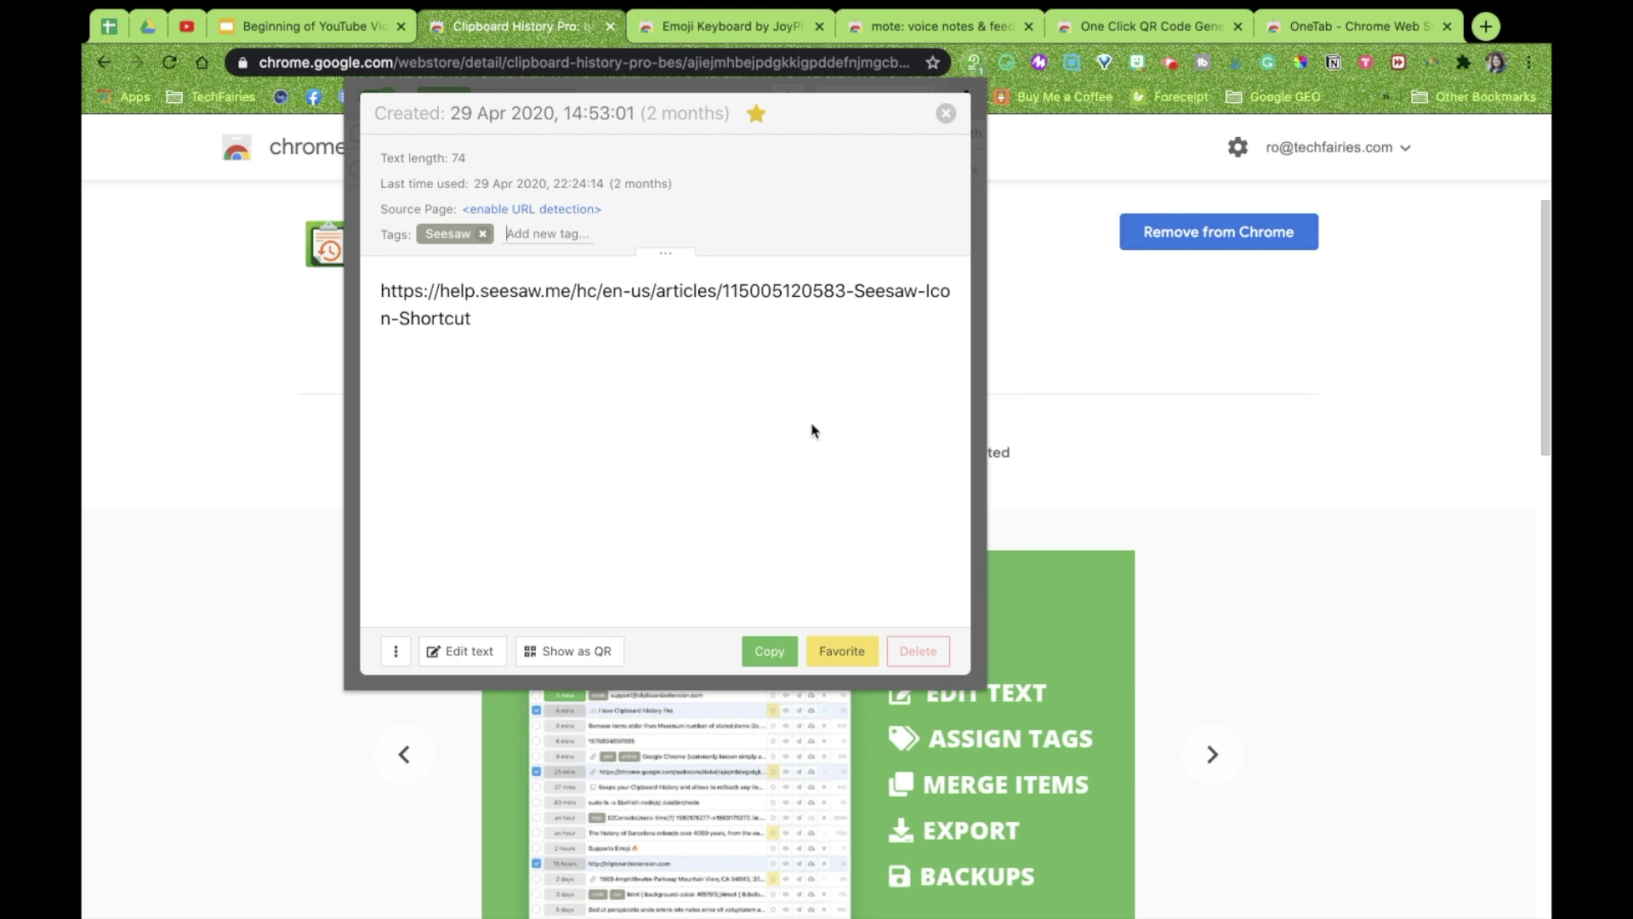
pyautogui.click(945, 113)
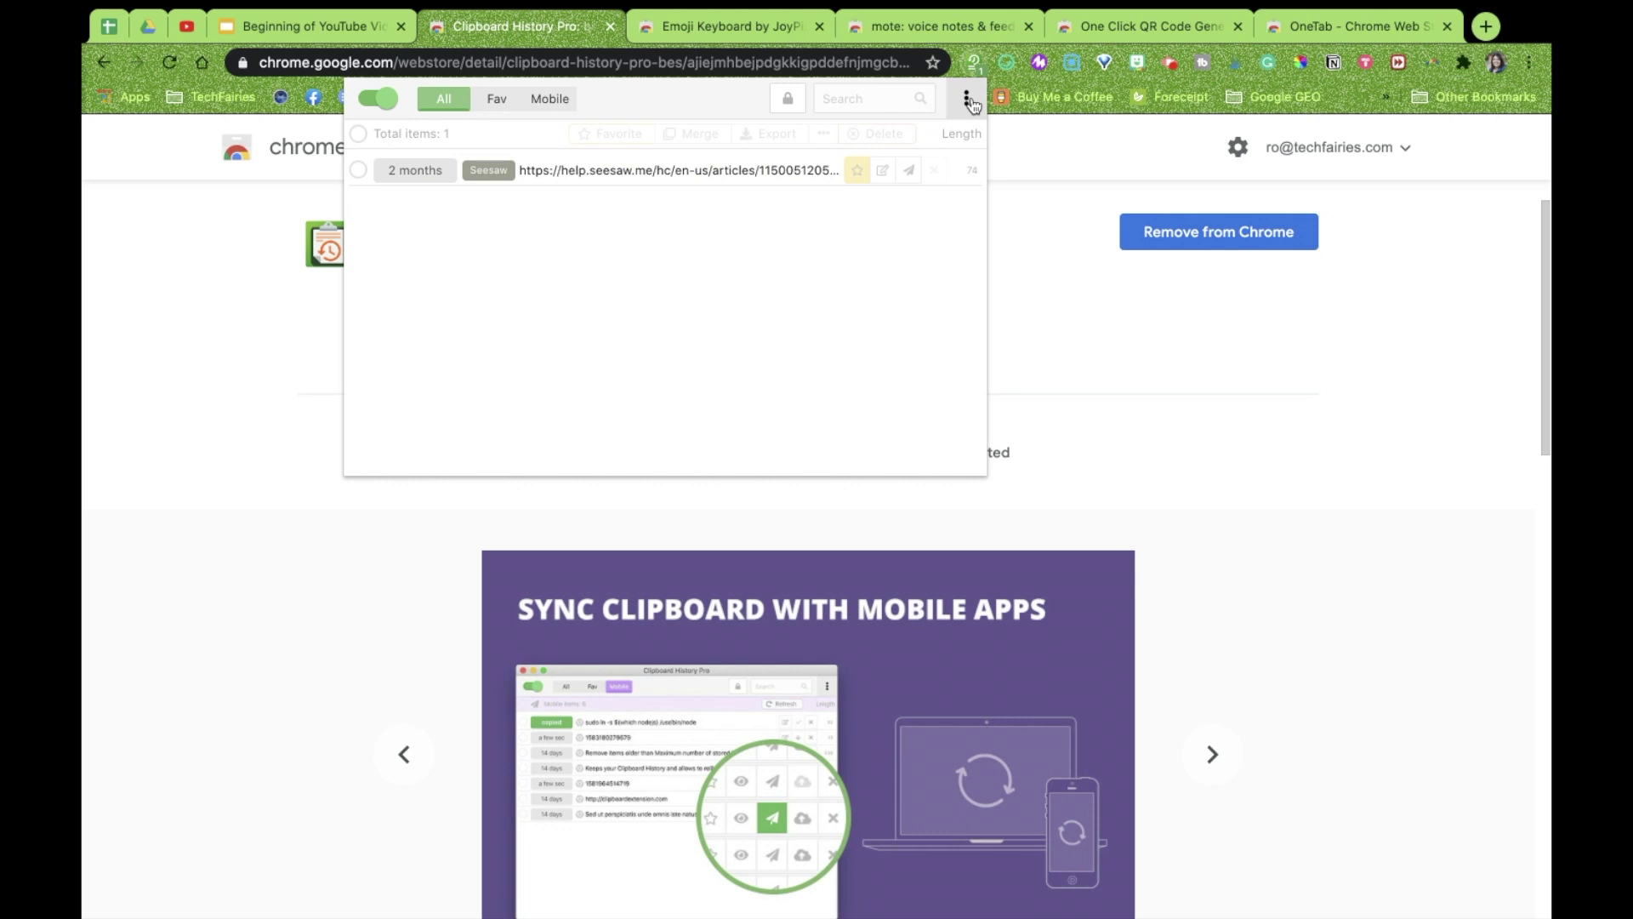
pyautogui.click(751, 39)
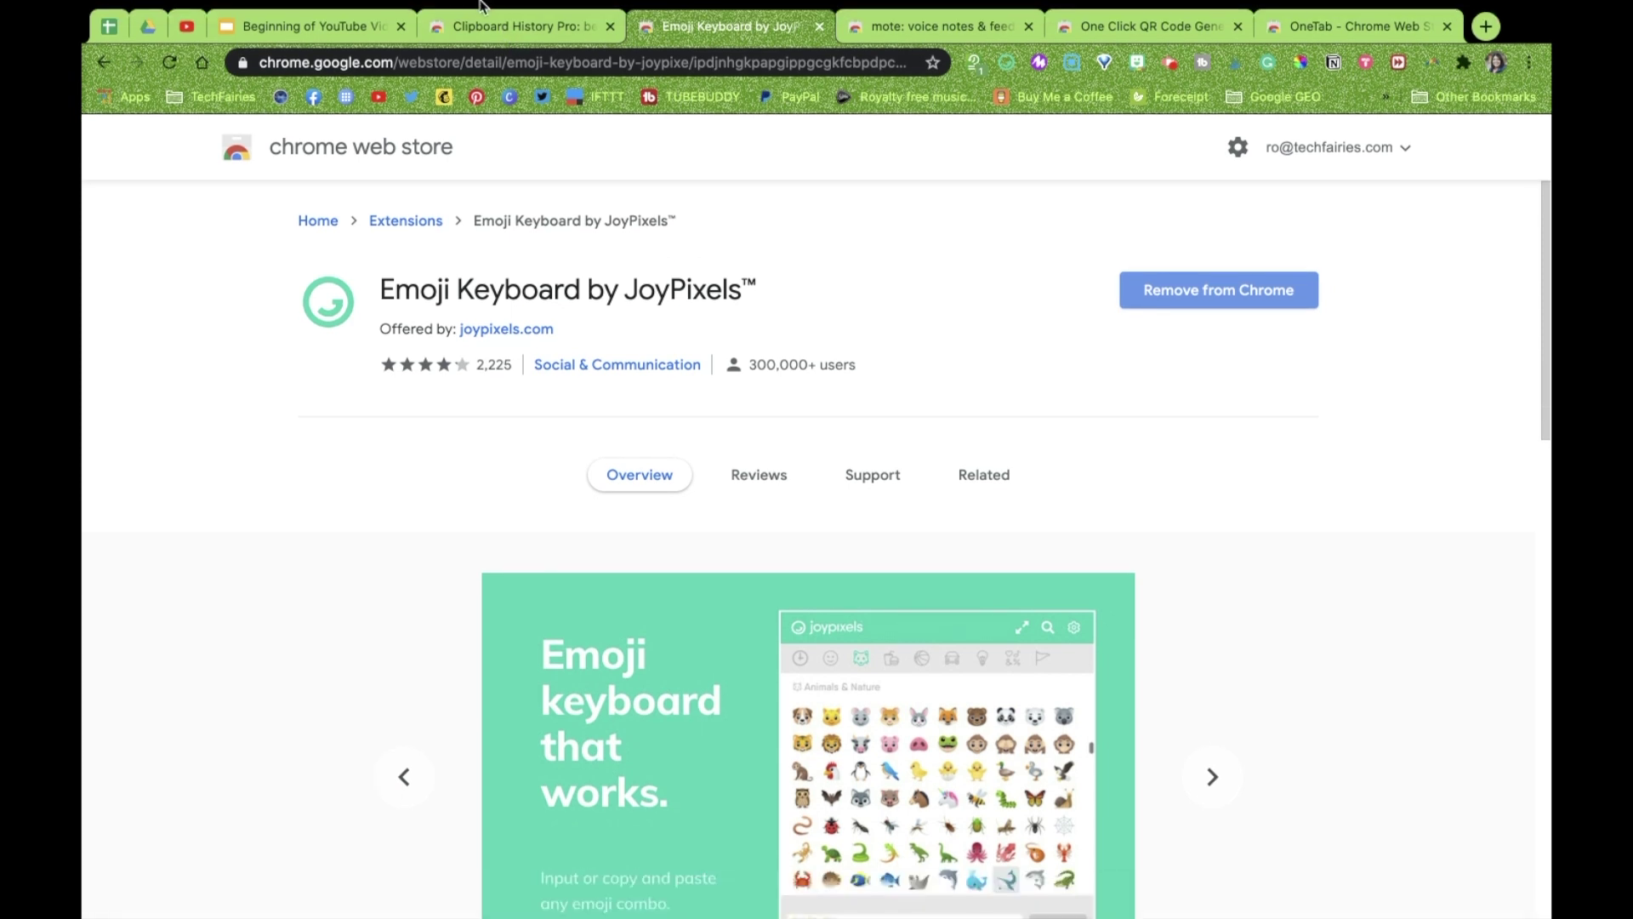
# Check Chrome's Edit menu for a built-in emoji option, then dismiss it unused
pyautogui.moveTo(480, 4)
pyautogui.click(265, 11)
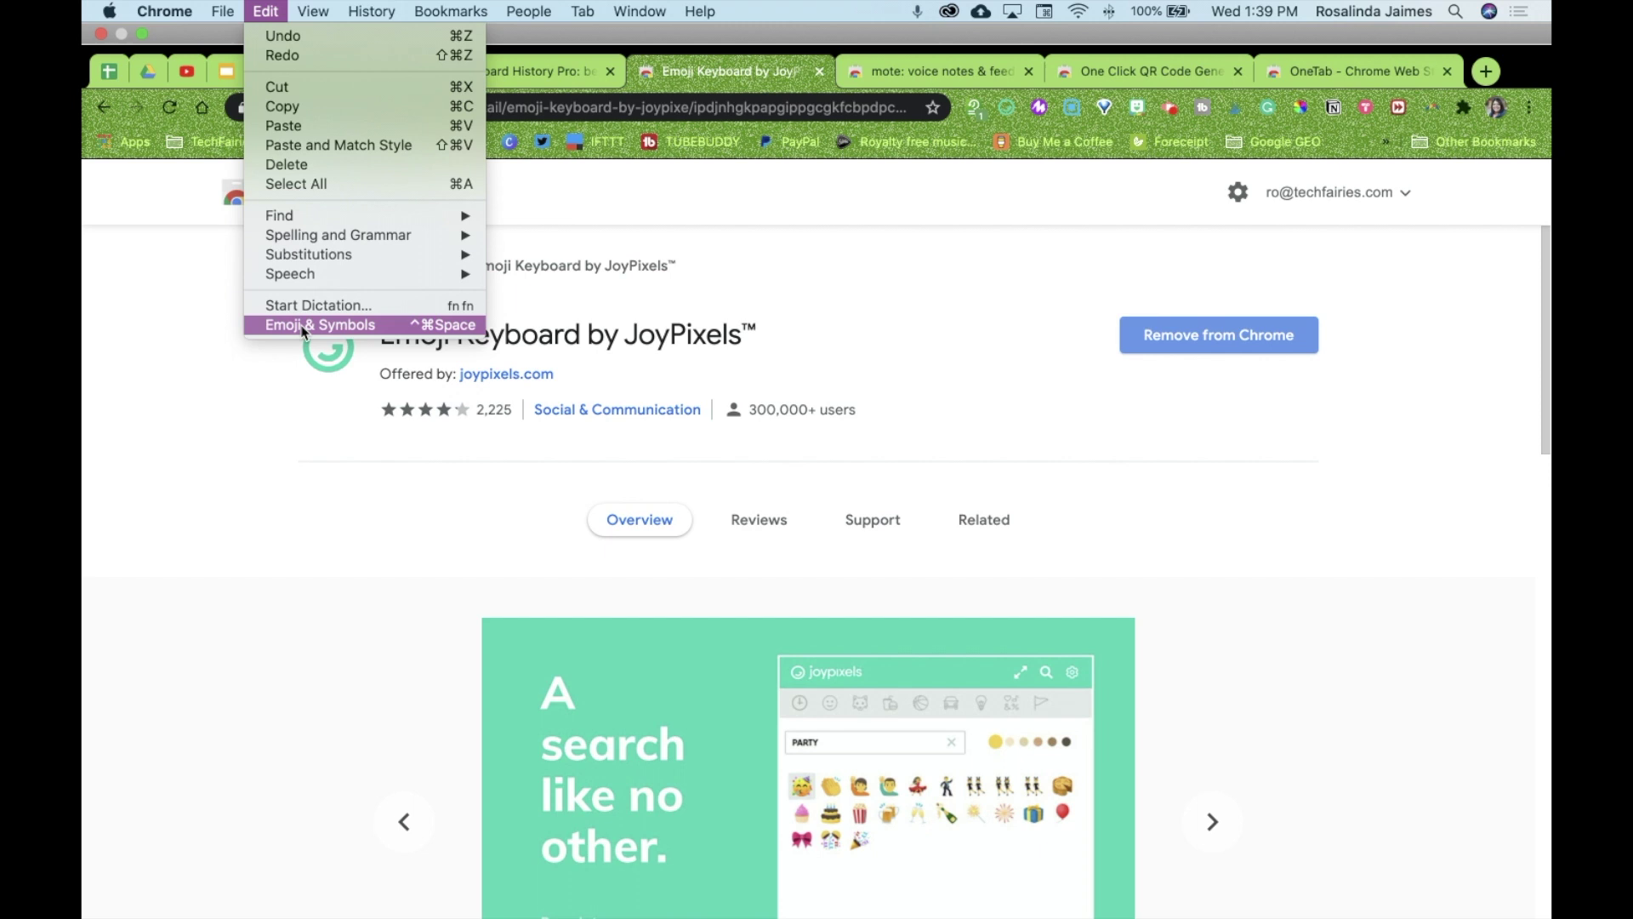
pyautogui.click(919, 281)
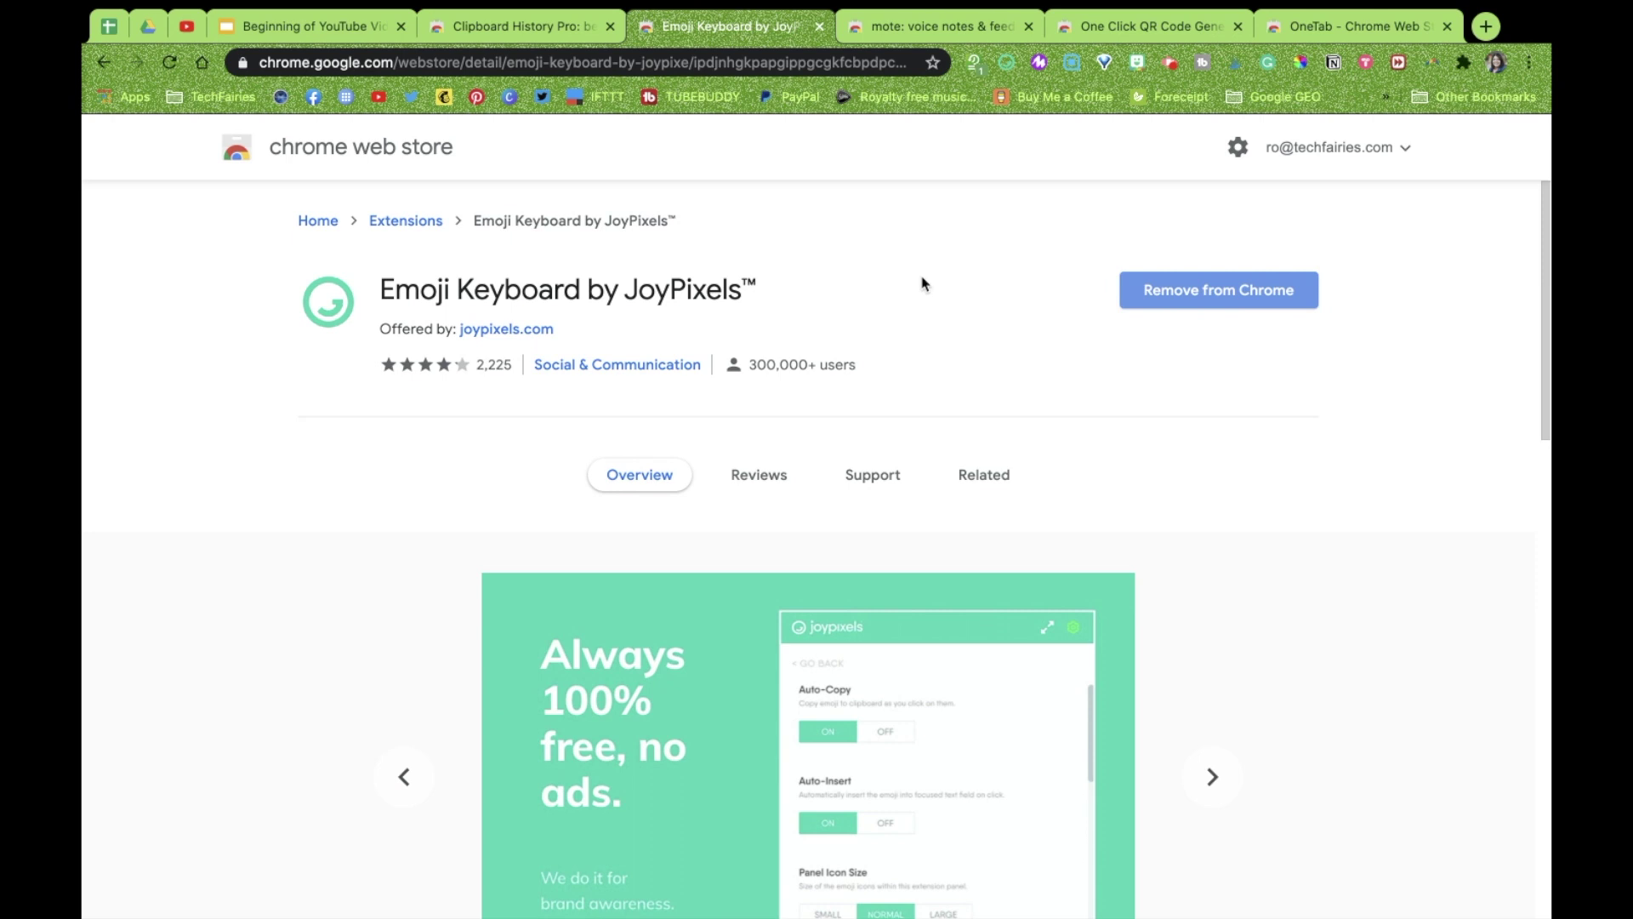
# Copy the index-pointing-up emoji from JoyPixels and return to the Slides presentation tab
pyautogui.moveTo(1092, 5)
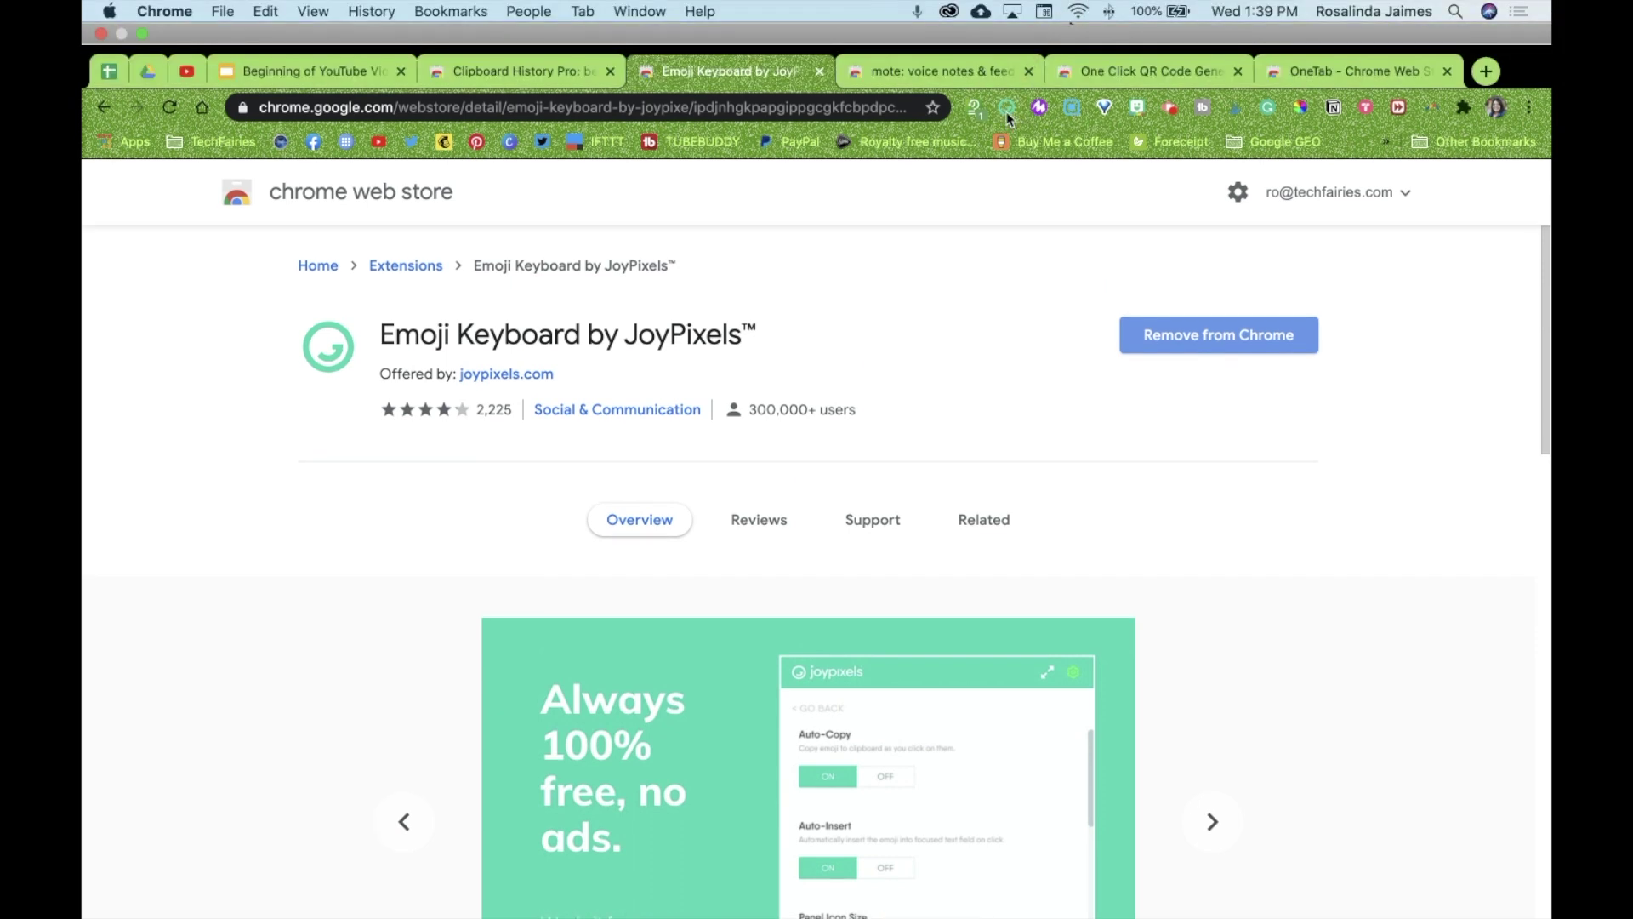
pyautogui.click(1008, 115)
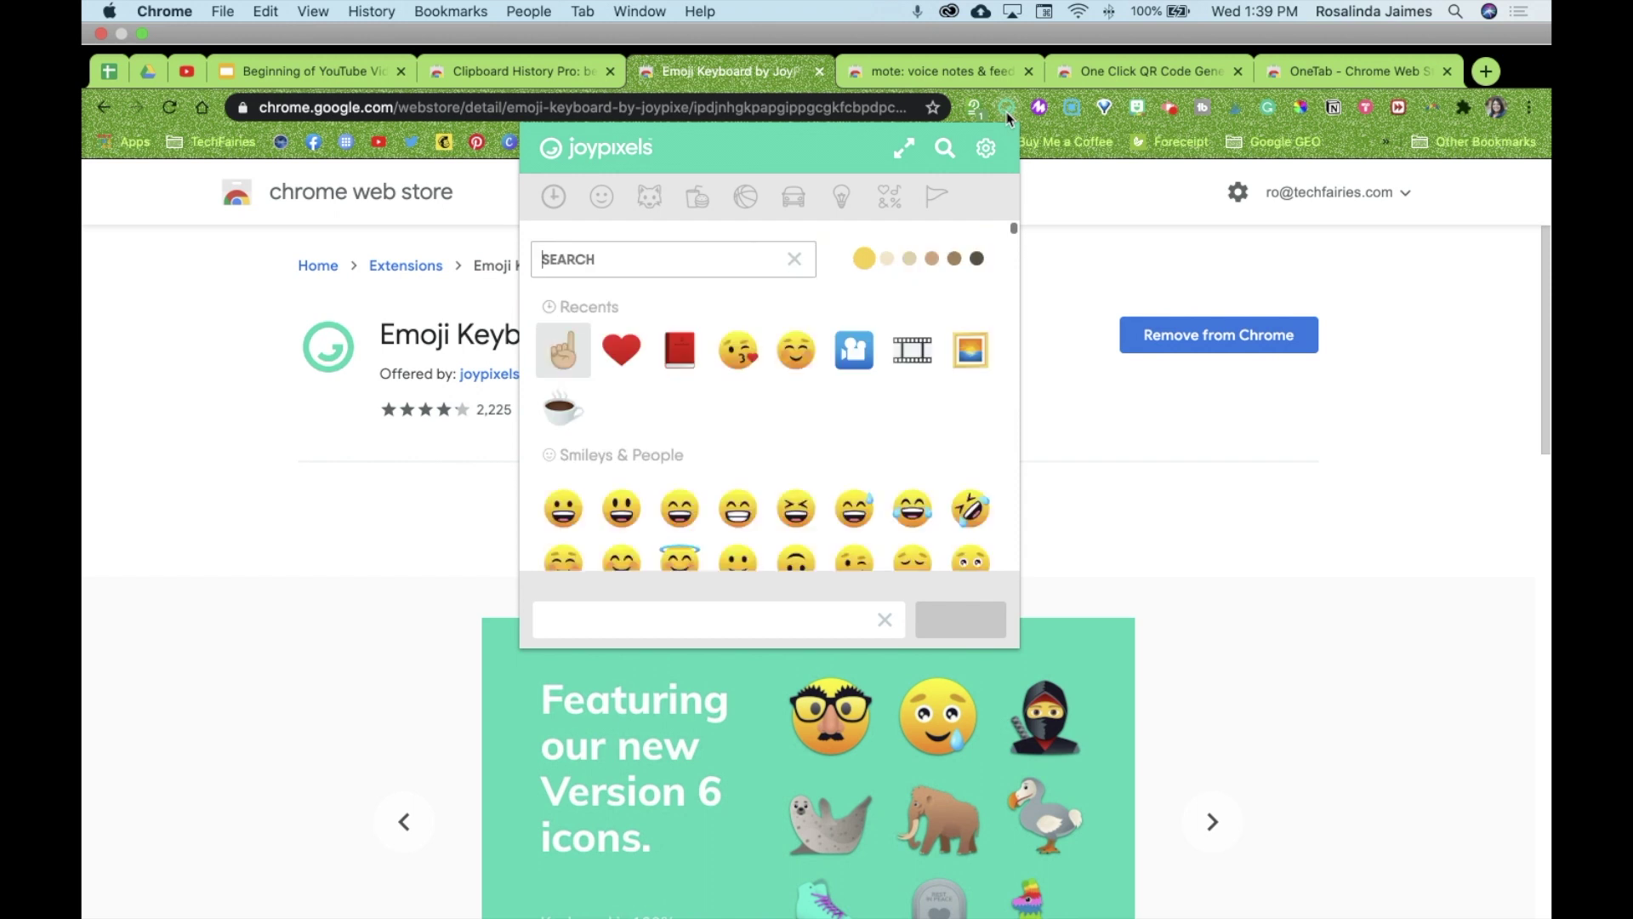
pyautogui.rightClick(562, 361)
pyautogui.click(562, 356)
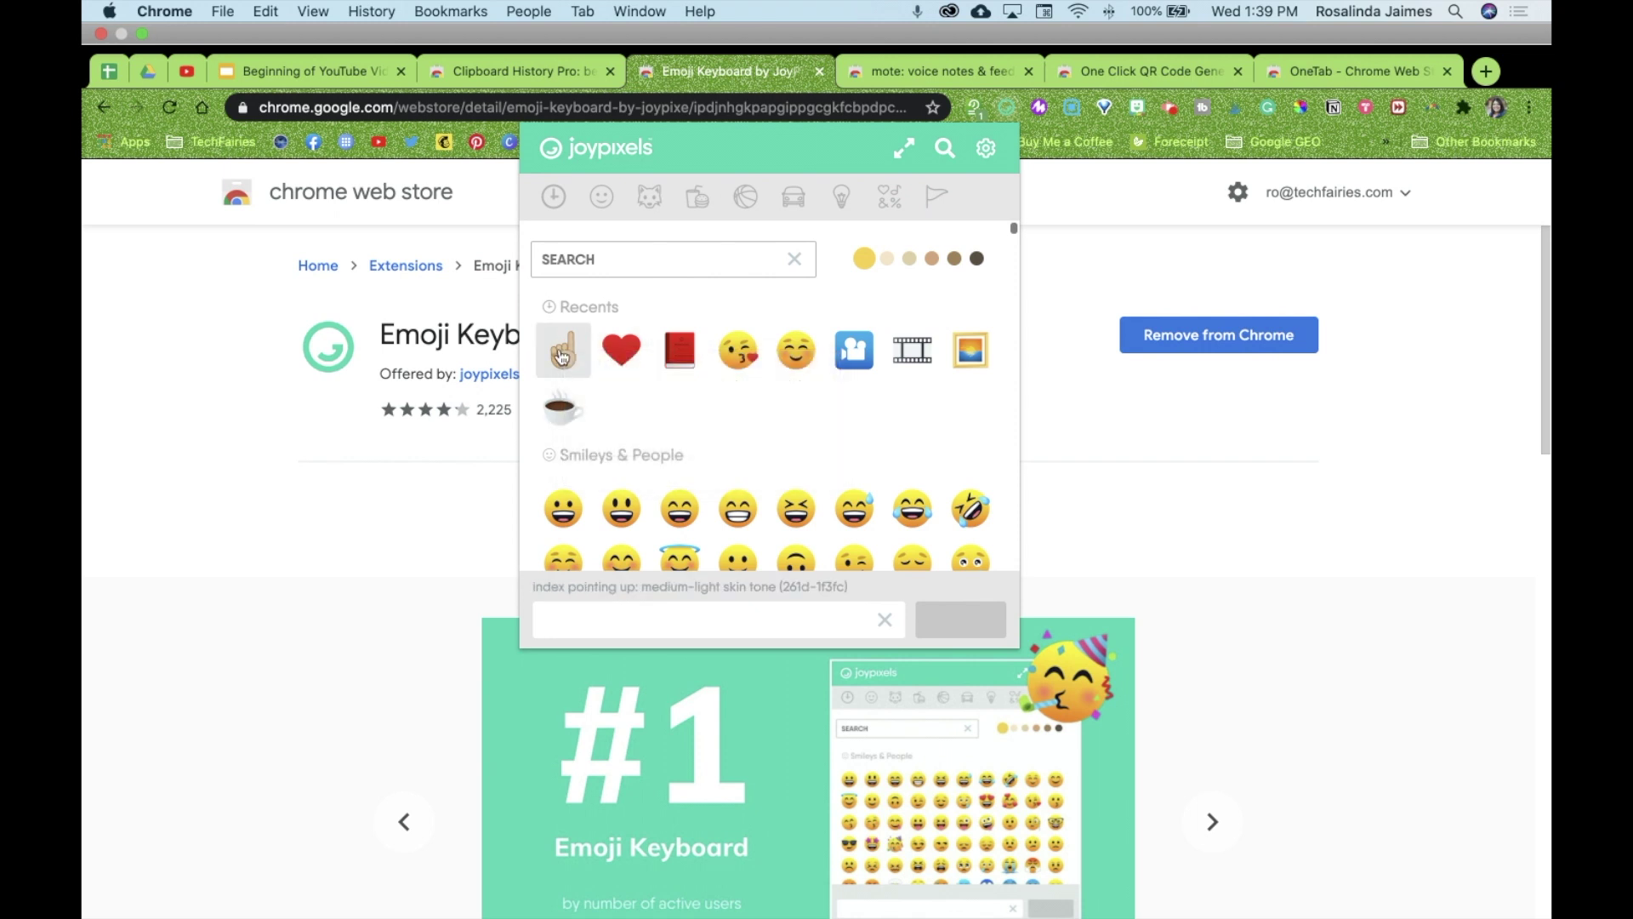
pyautogui.click(562, 357)
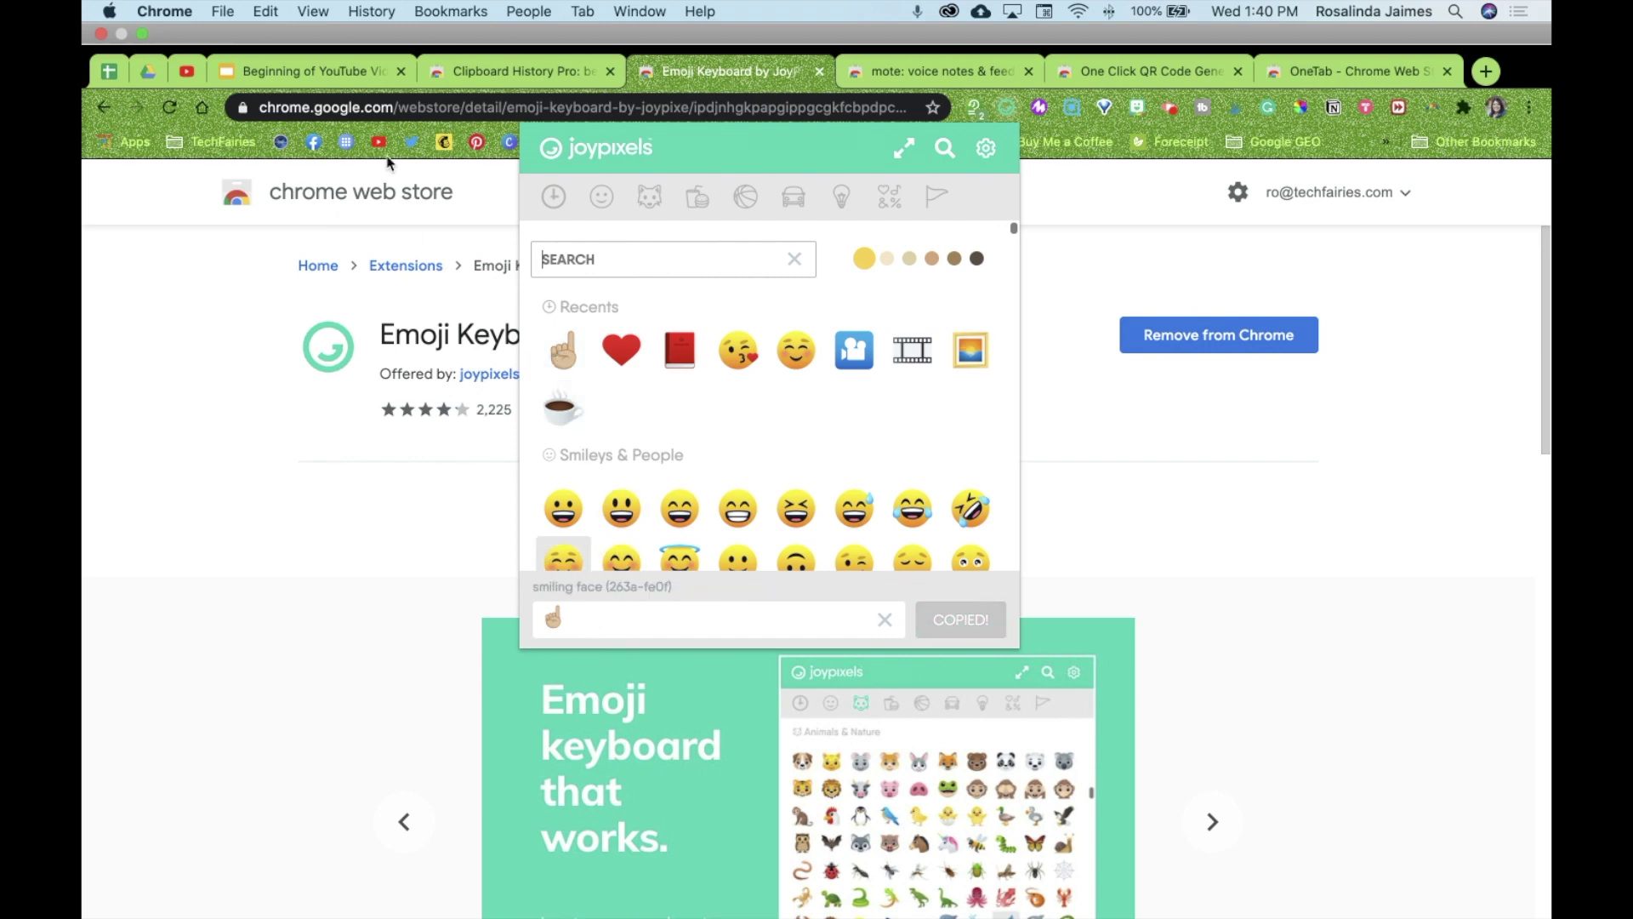
pyautogui.click(313, 75)
pyautogui.click(313, 75)
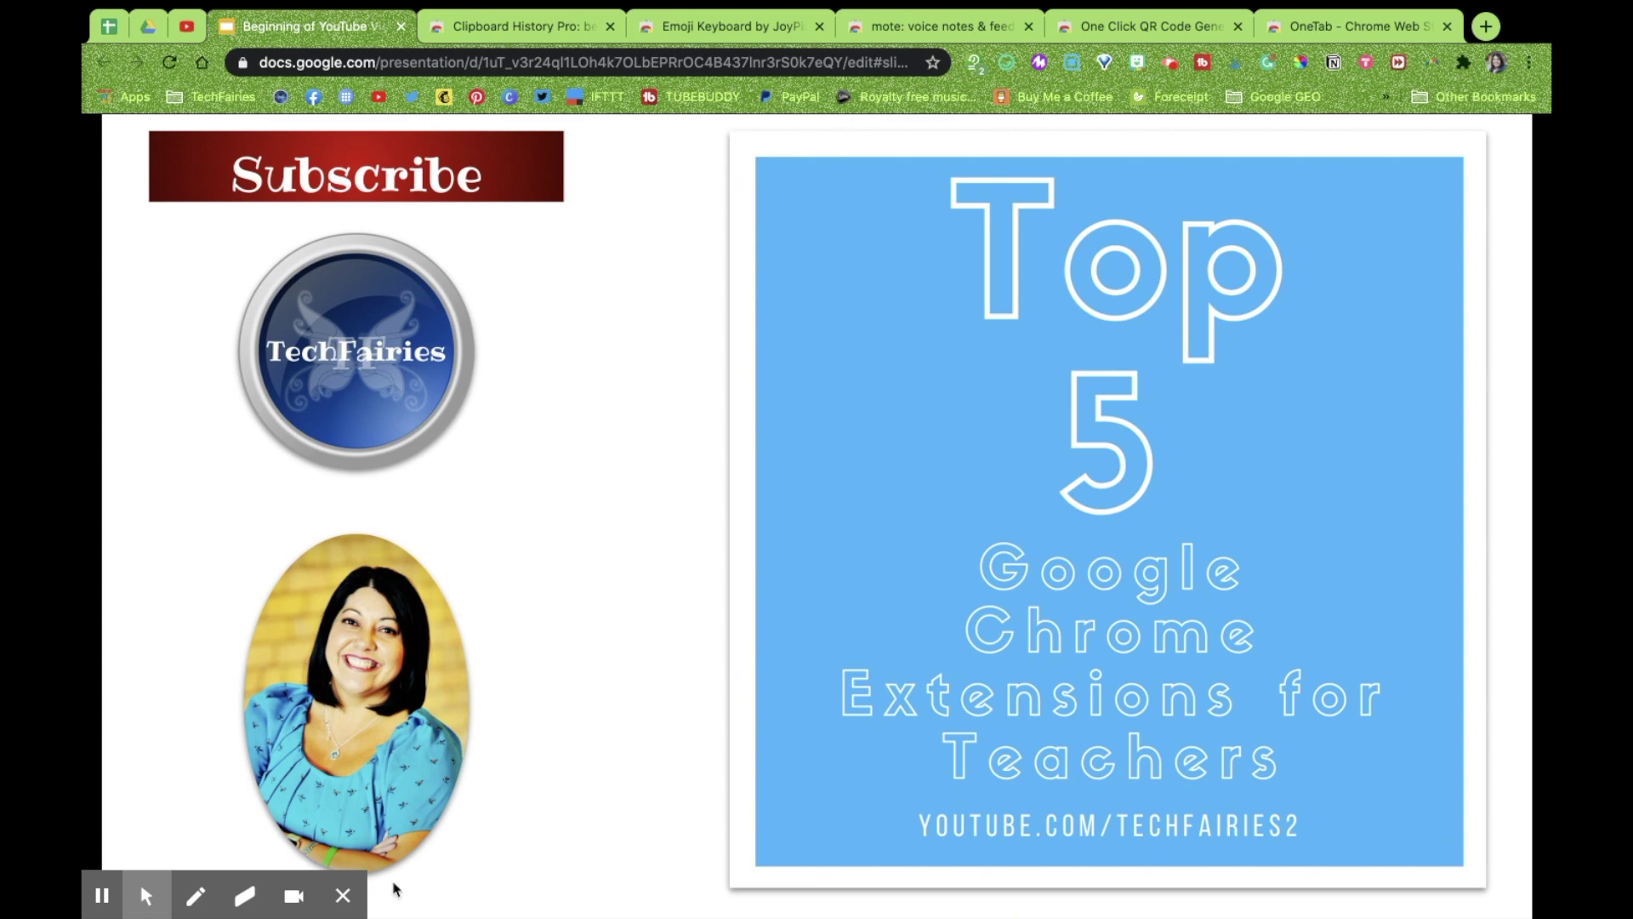
# Exit the slideshow, close the Format options panel, and copy the pointing-up emoji from JoyPixels again
pyautogui.moveTo(345, 902)
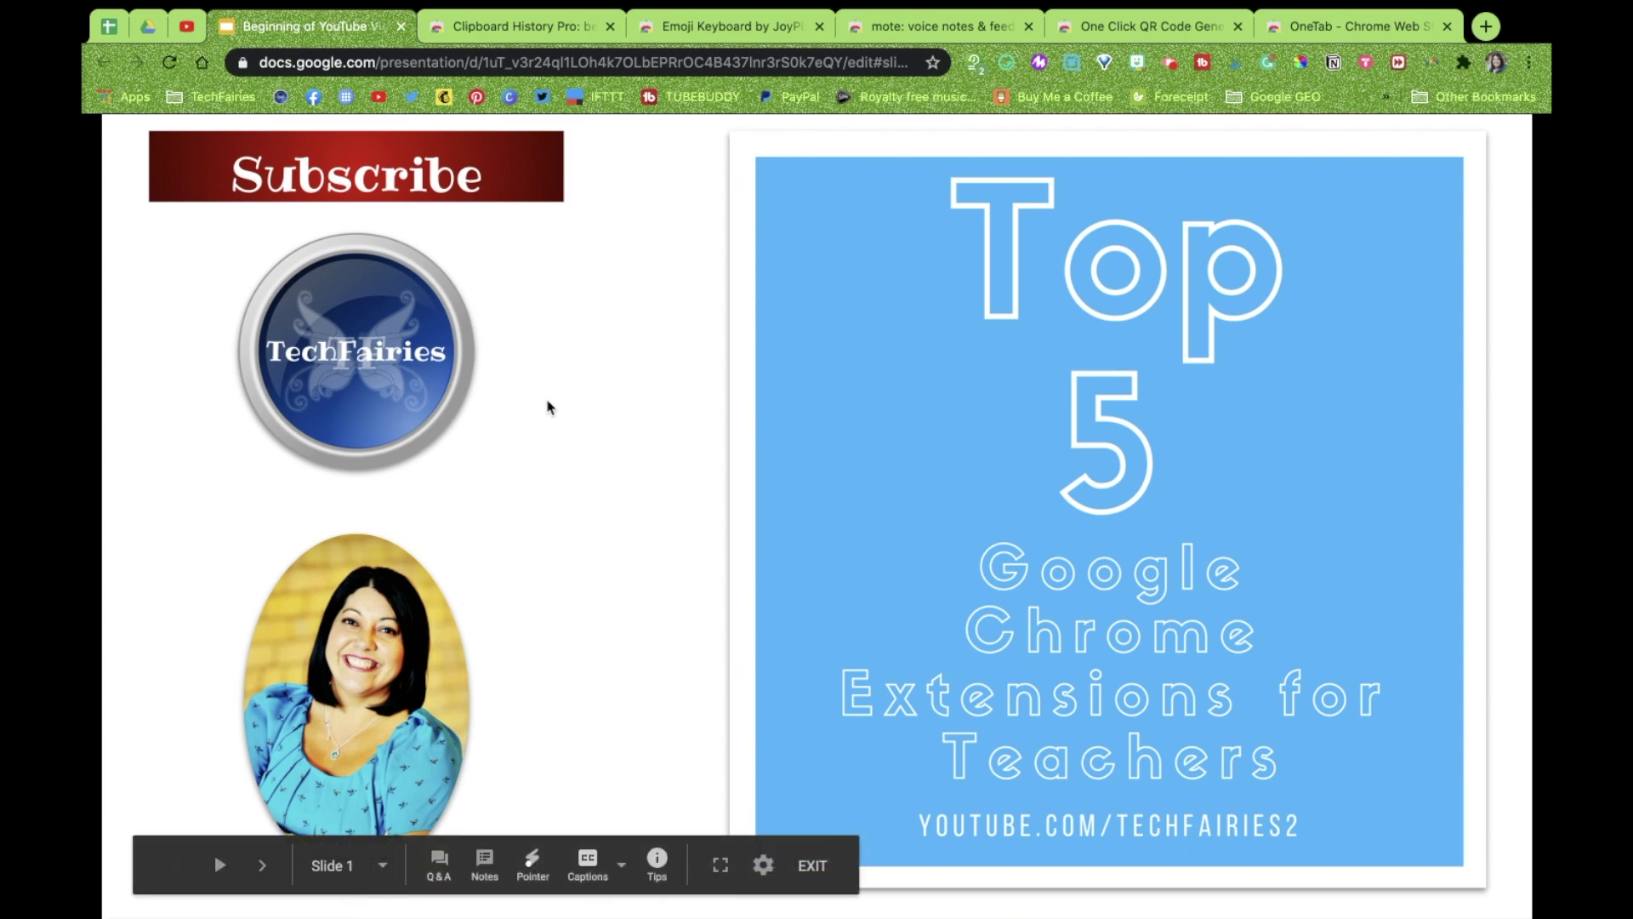
pyautogui.click(812, 865)
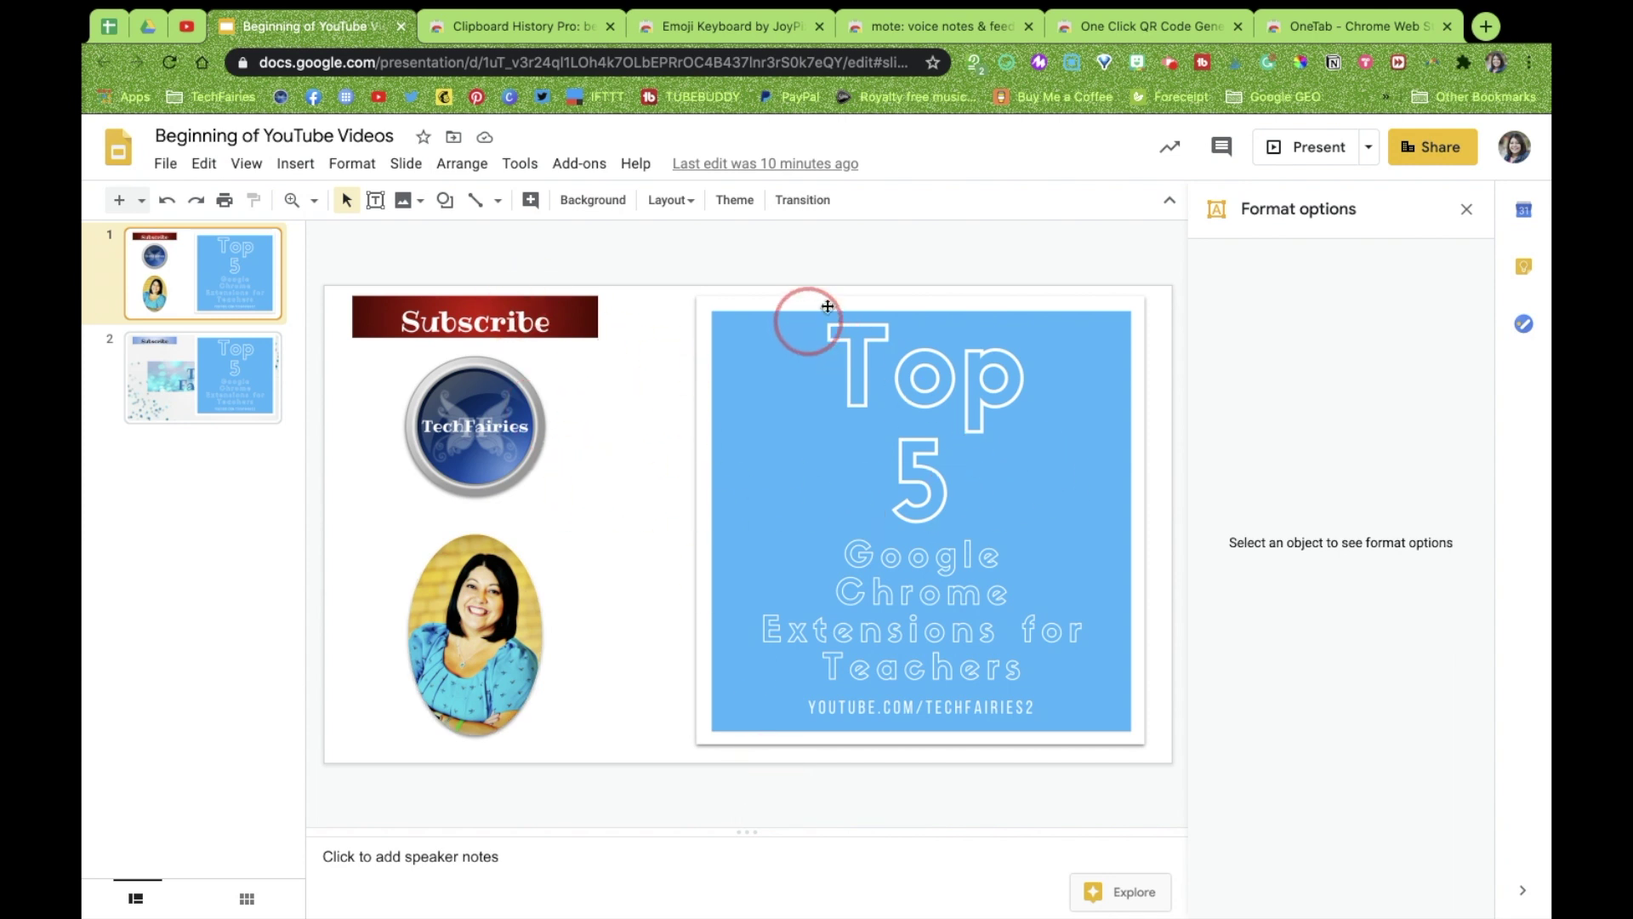
pyautogui.click(1465, 209)
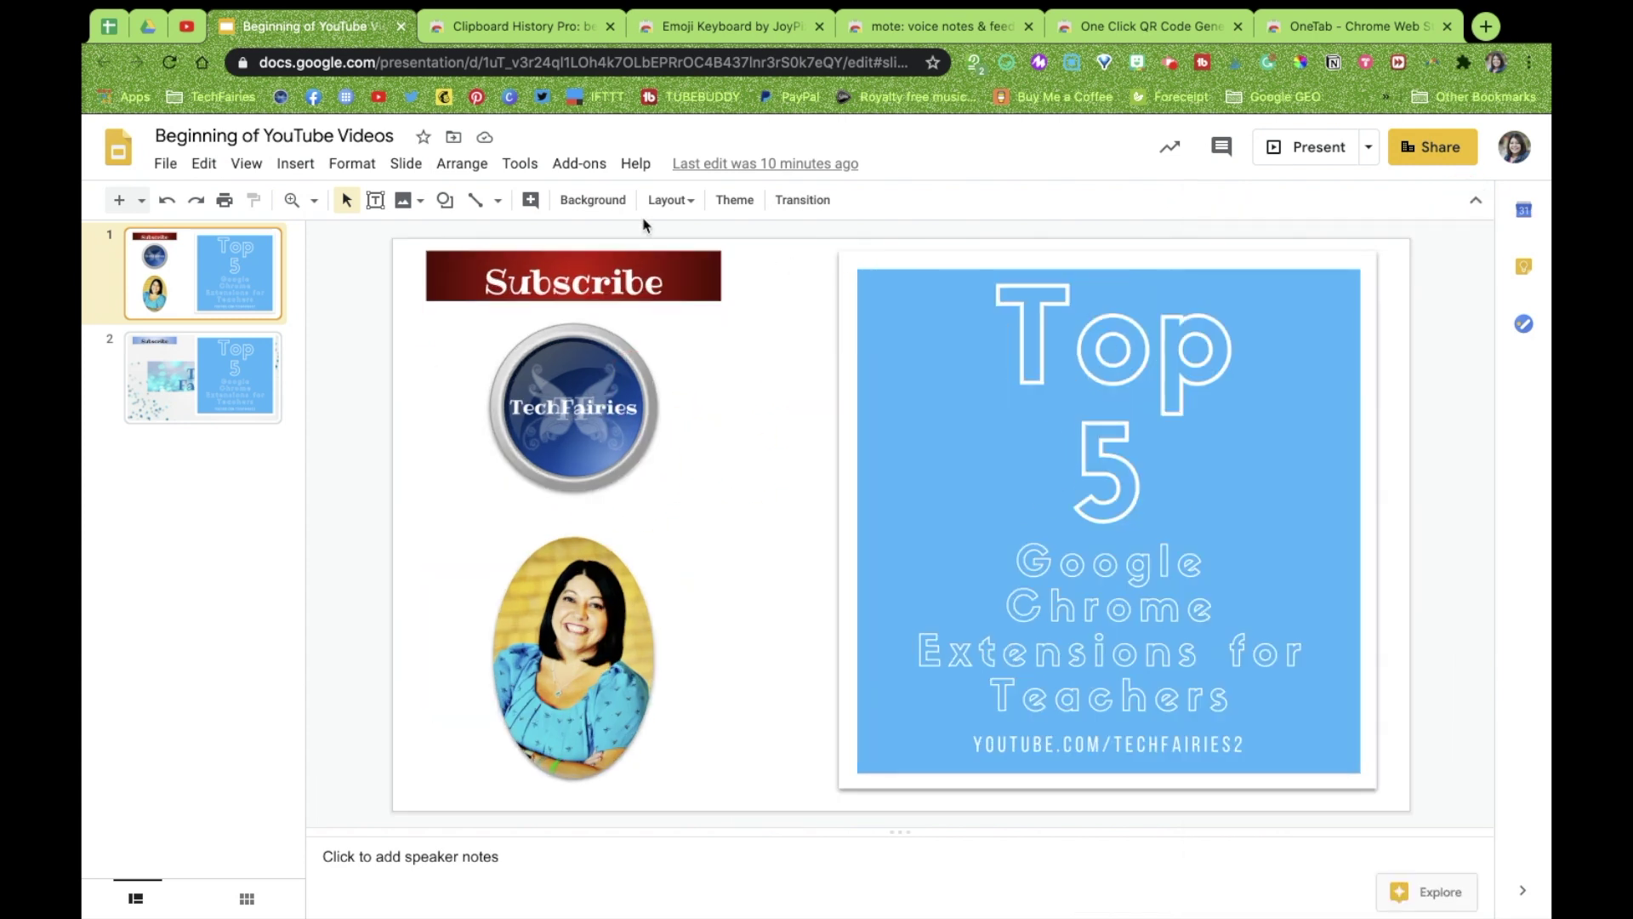
pyautogui.click(1005, 71)
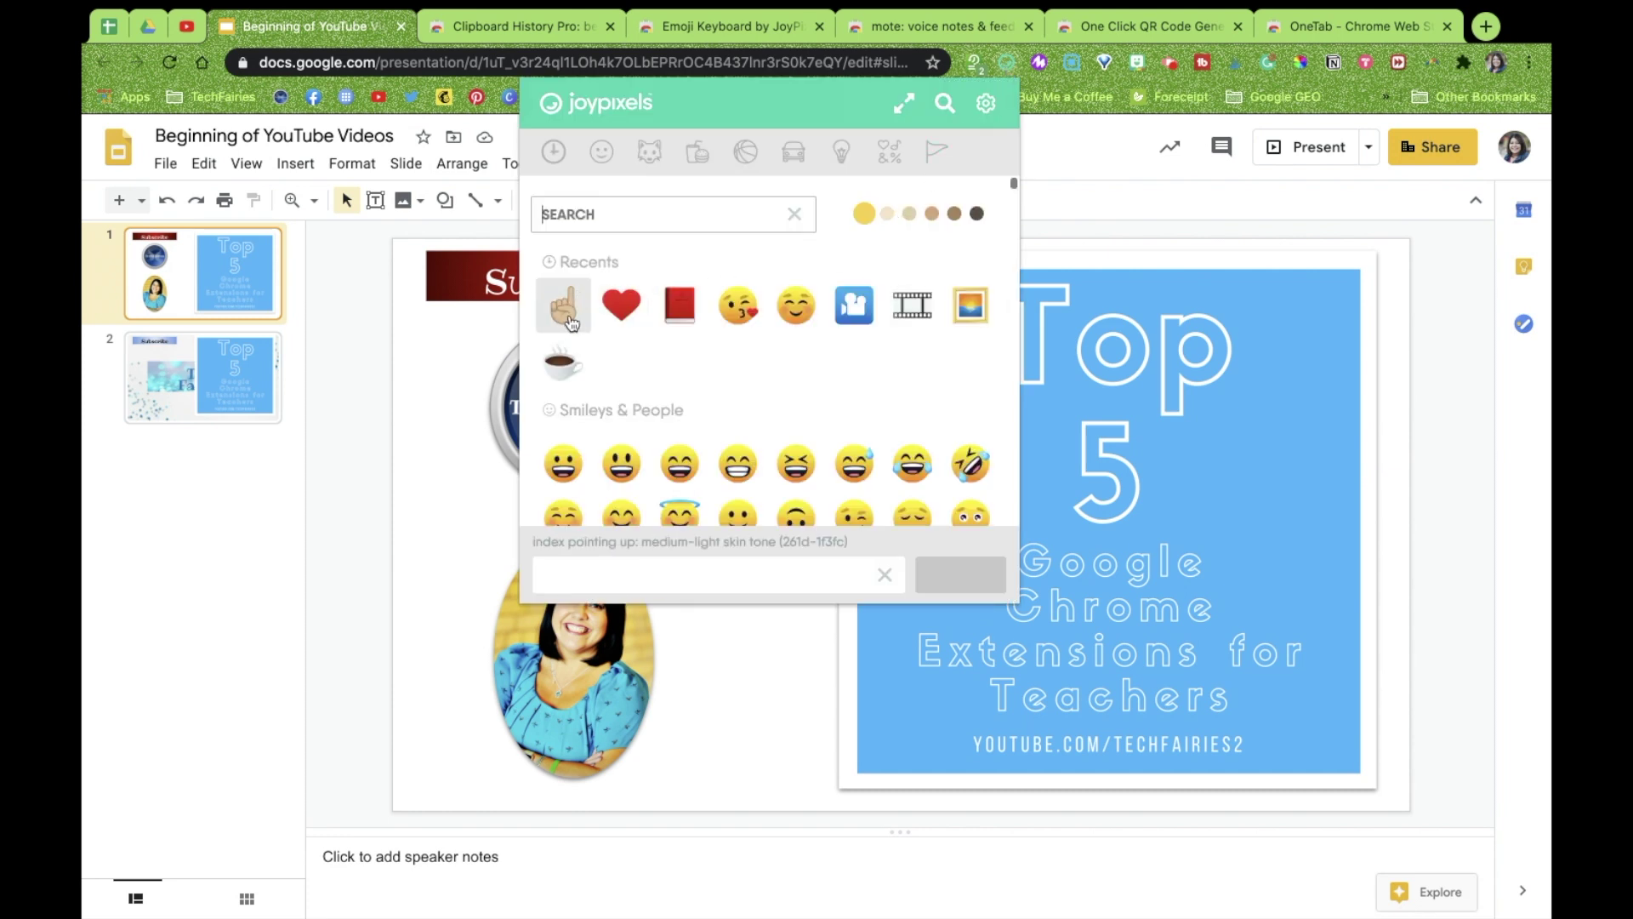
pyautogui.click(569, 317)
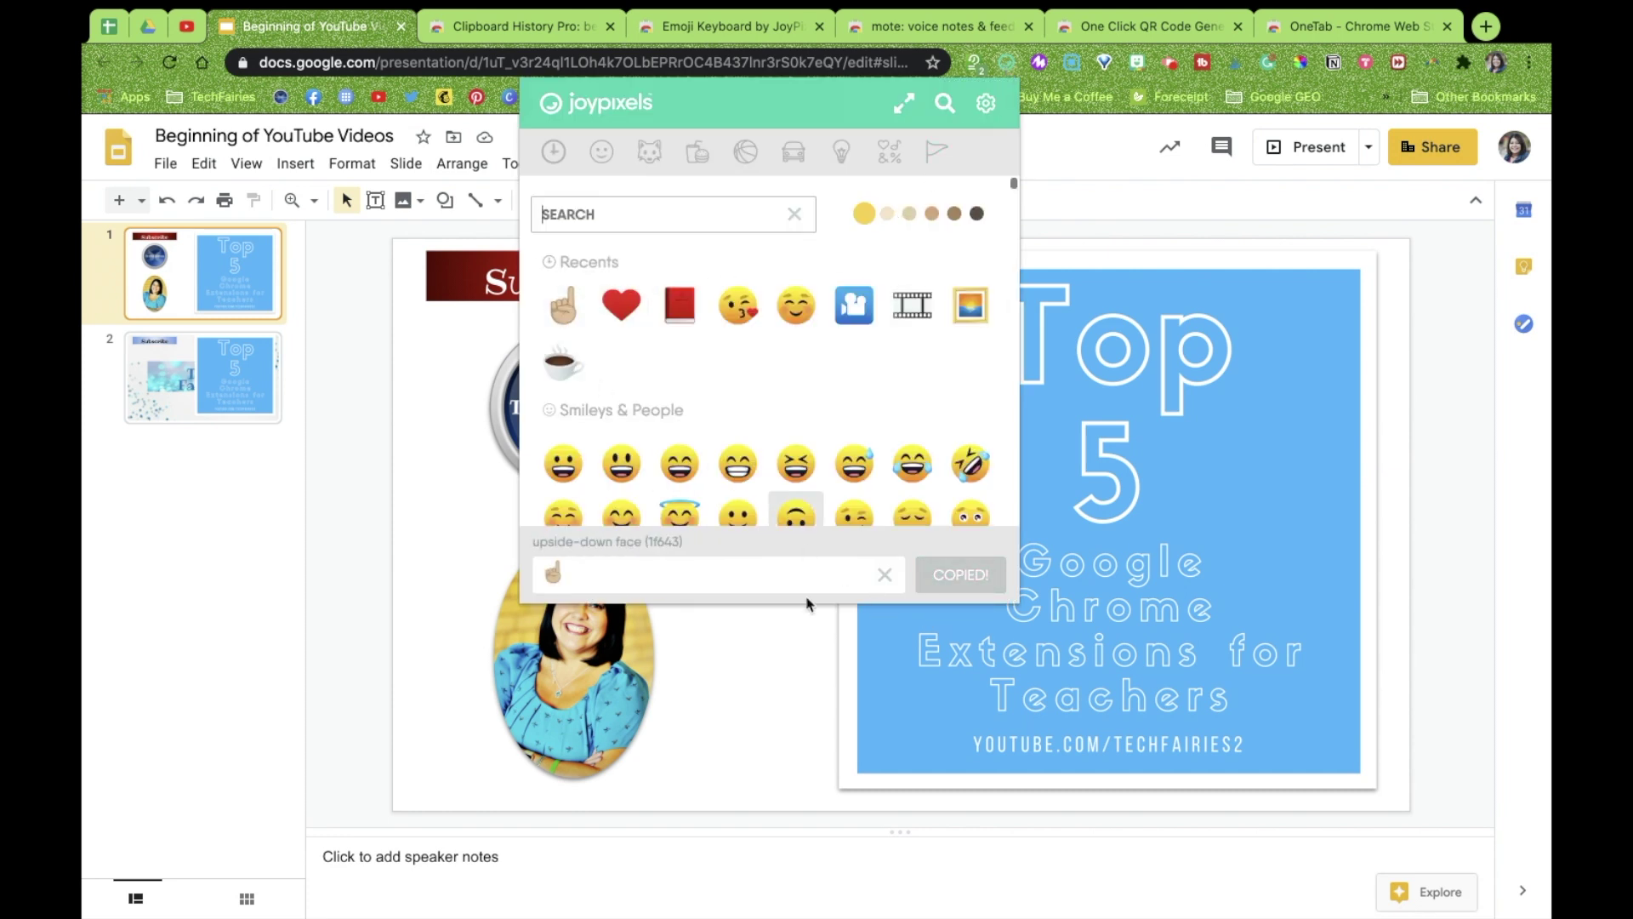
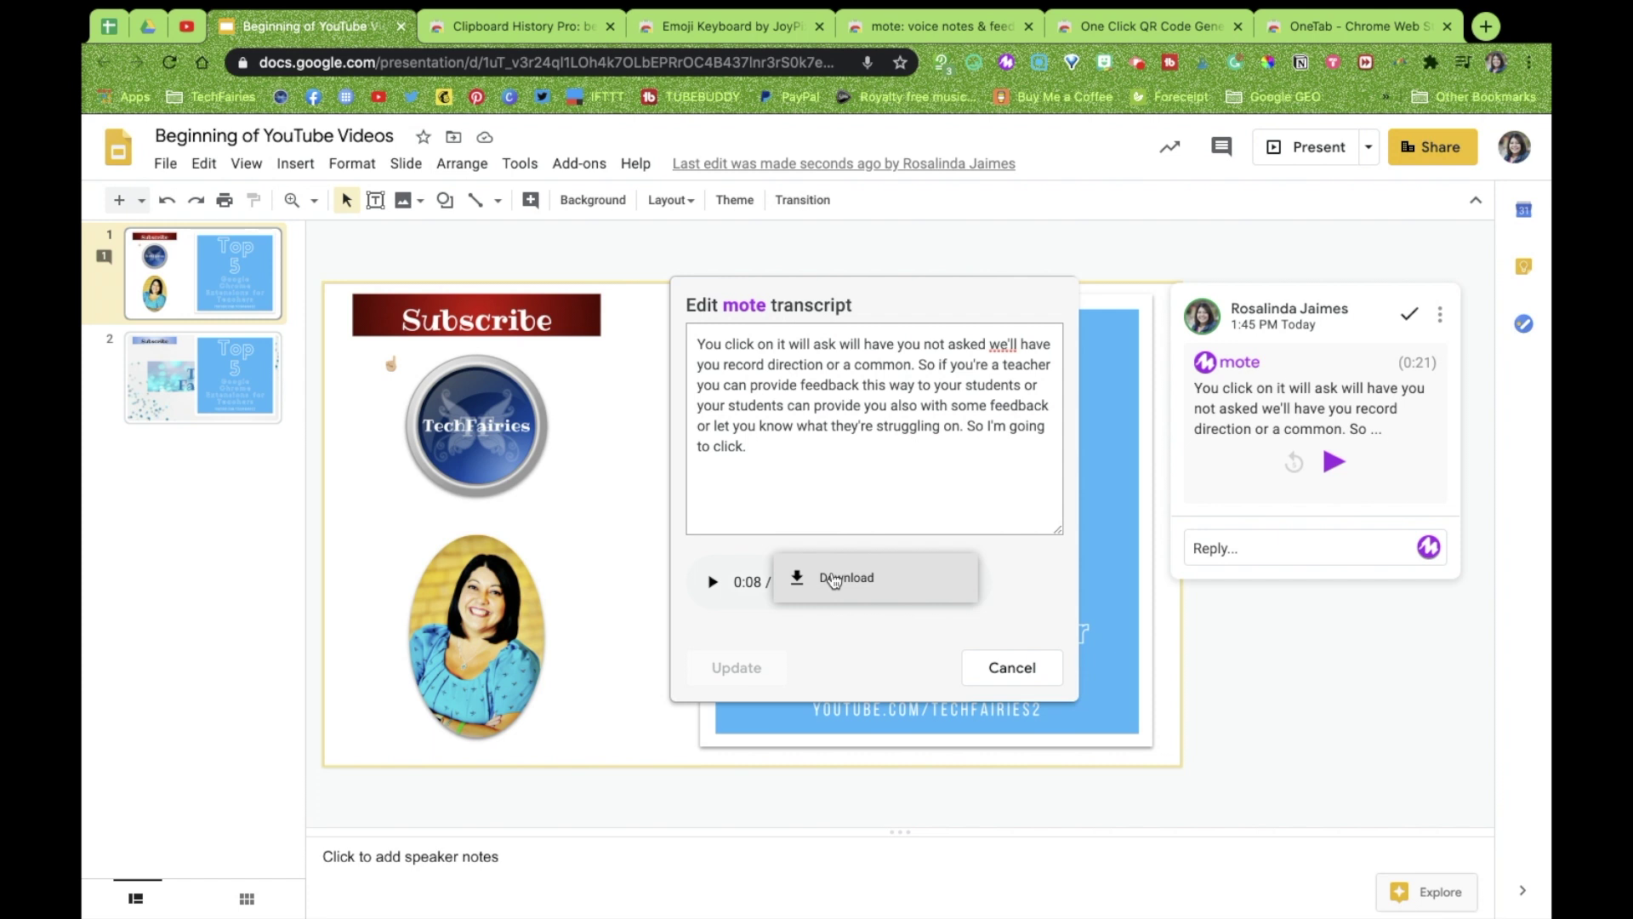
# Discard the transcript edits and expand the mote comment's full transcript on slide 1
pyautogui.click(1011, 667)
pyautogui.click(1222, 491)
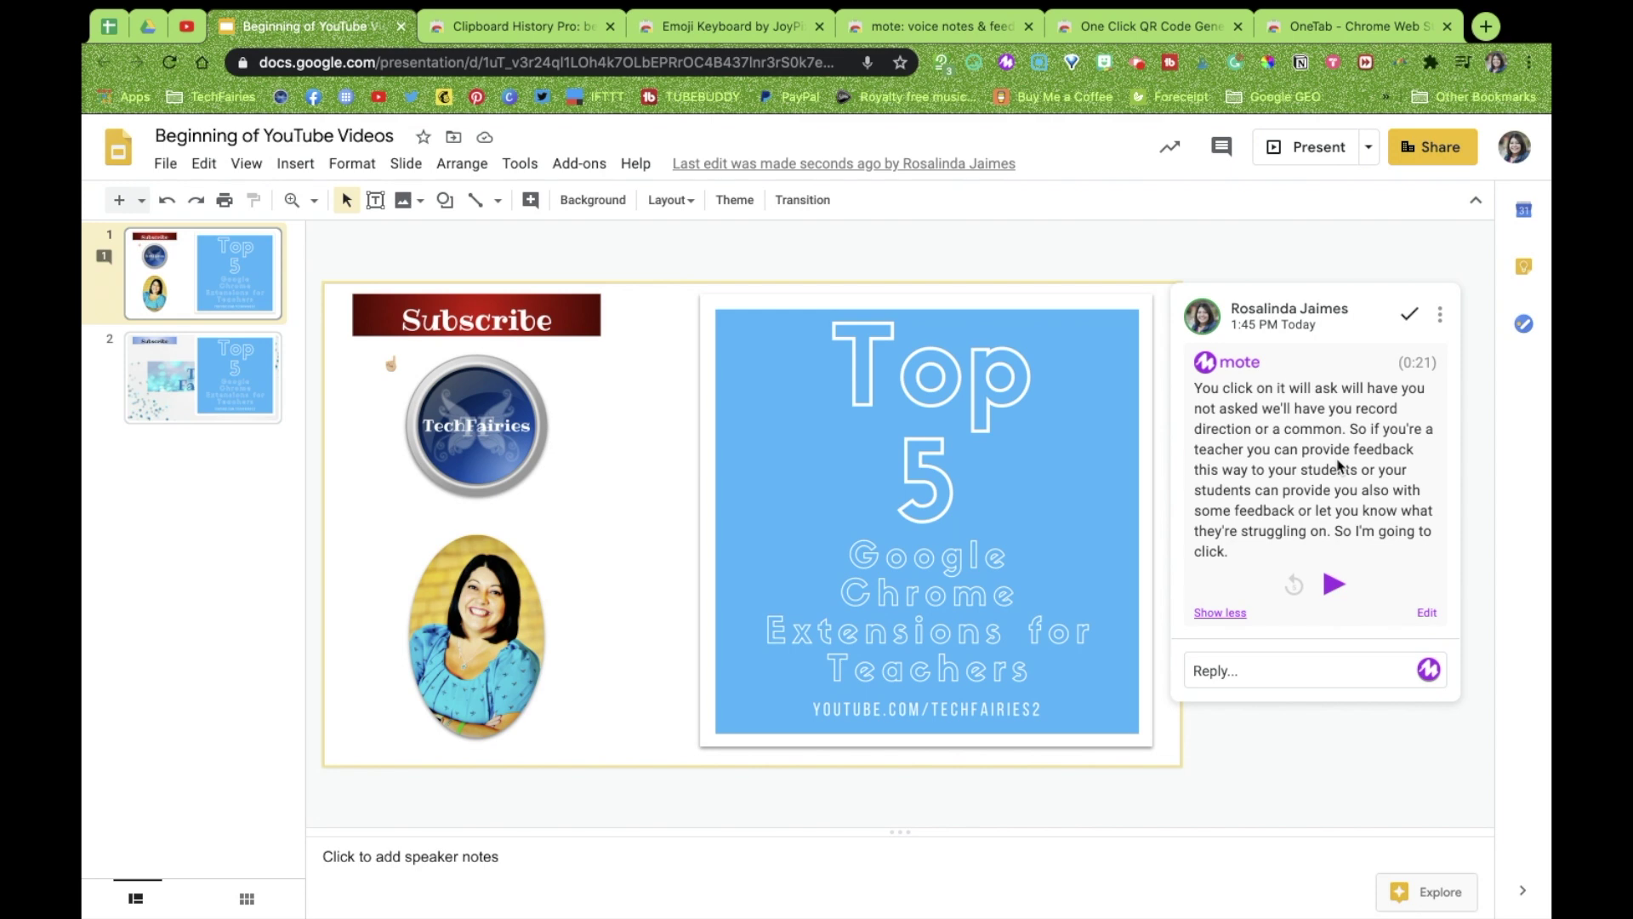
# Load the pasted mote.fyi voice note link in a new tab, review its landing page, then close it
pyautogui.click(1486, 27)
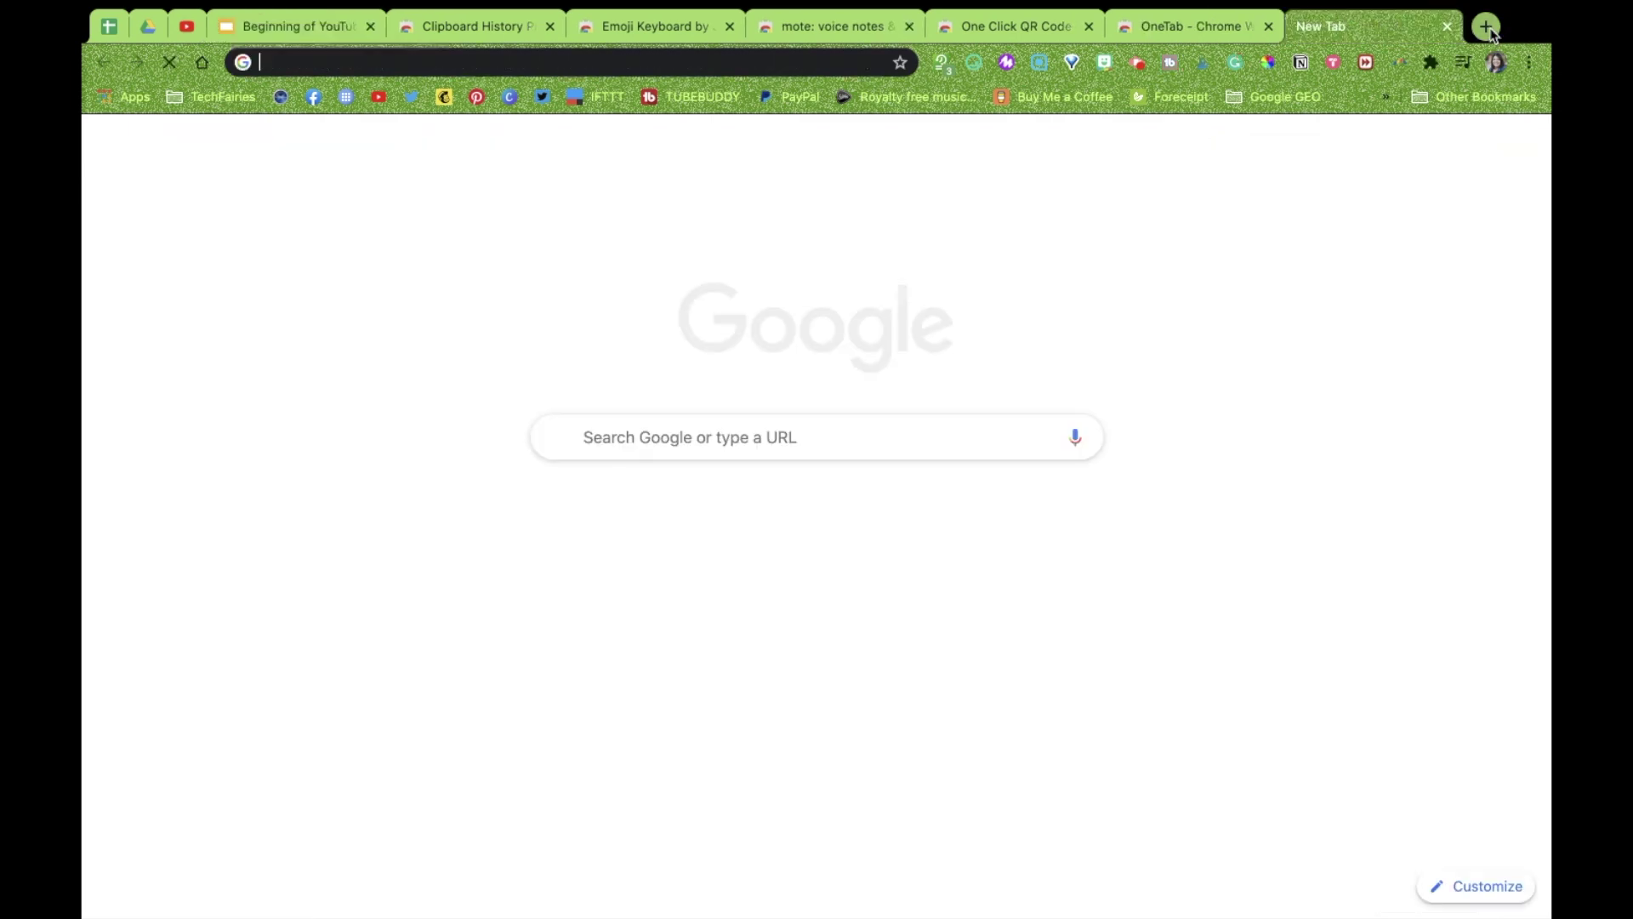
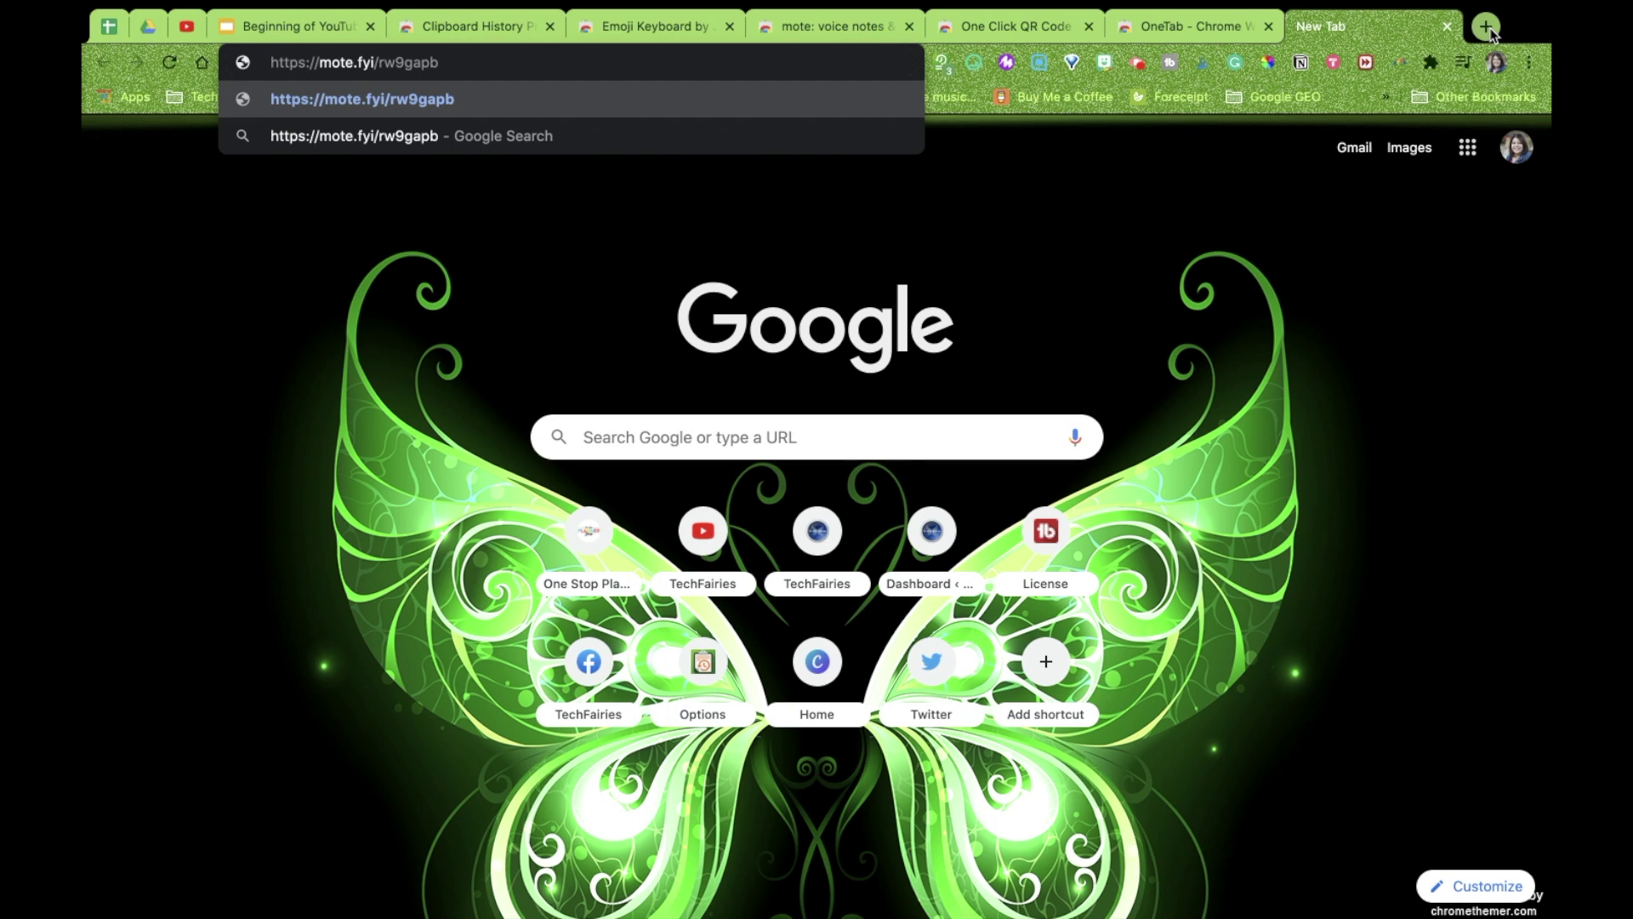
pyautogui.press('Return')
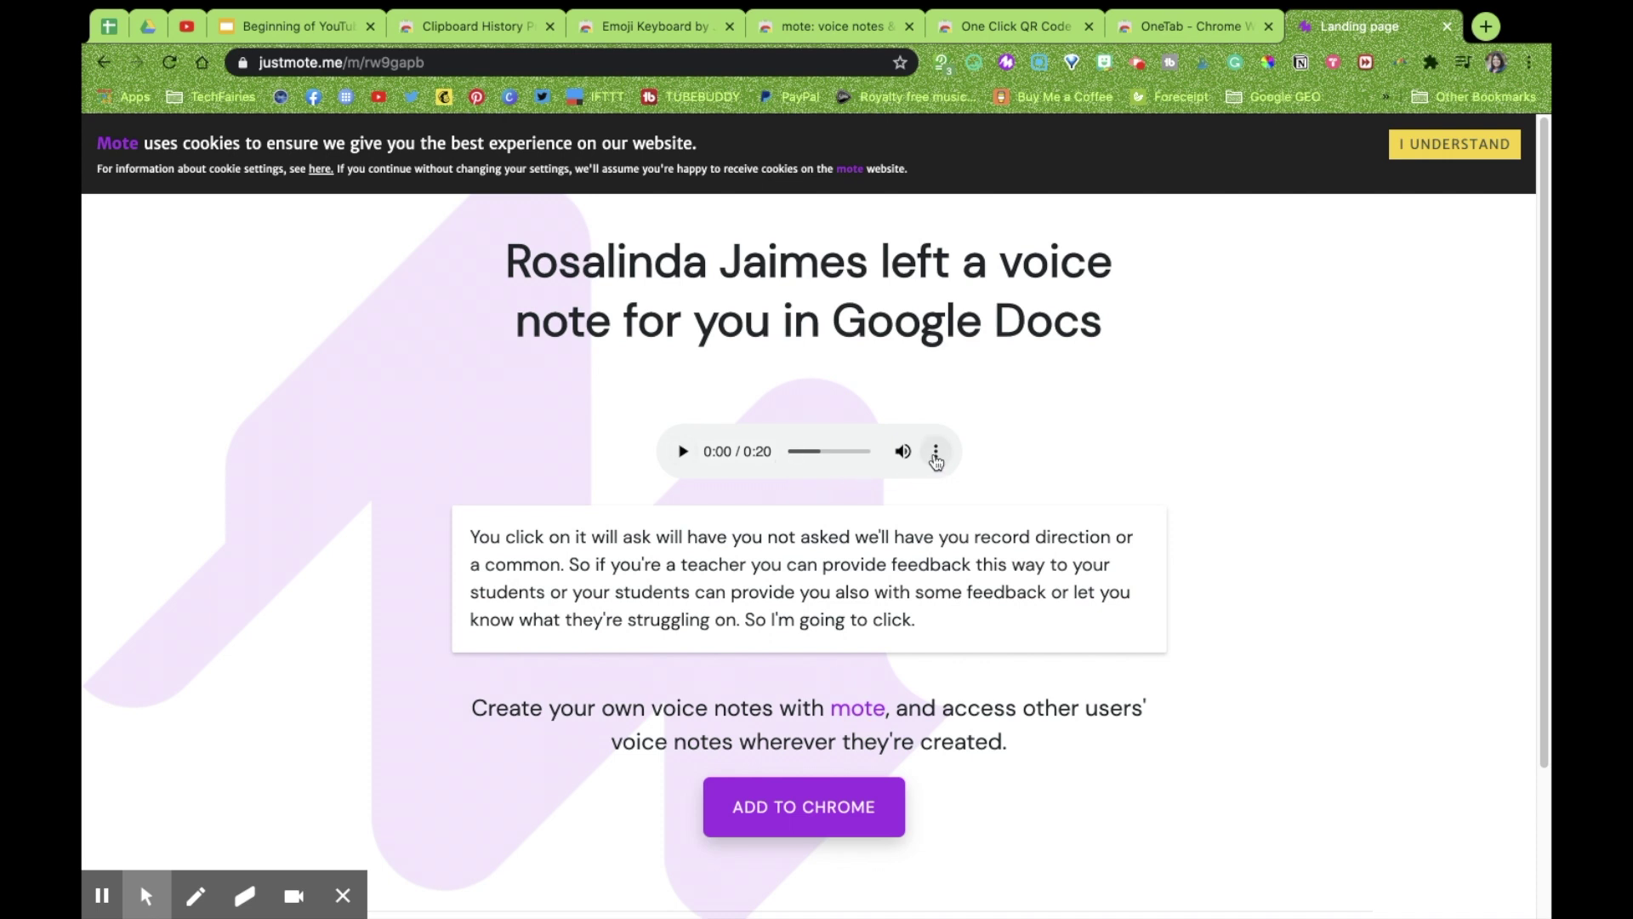
pyautogui.click(1448, 30)
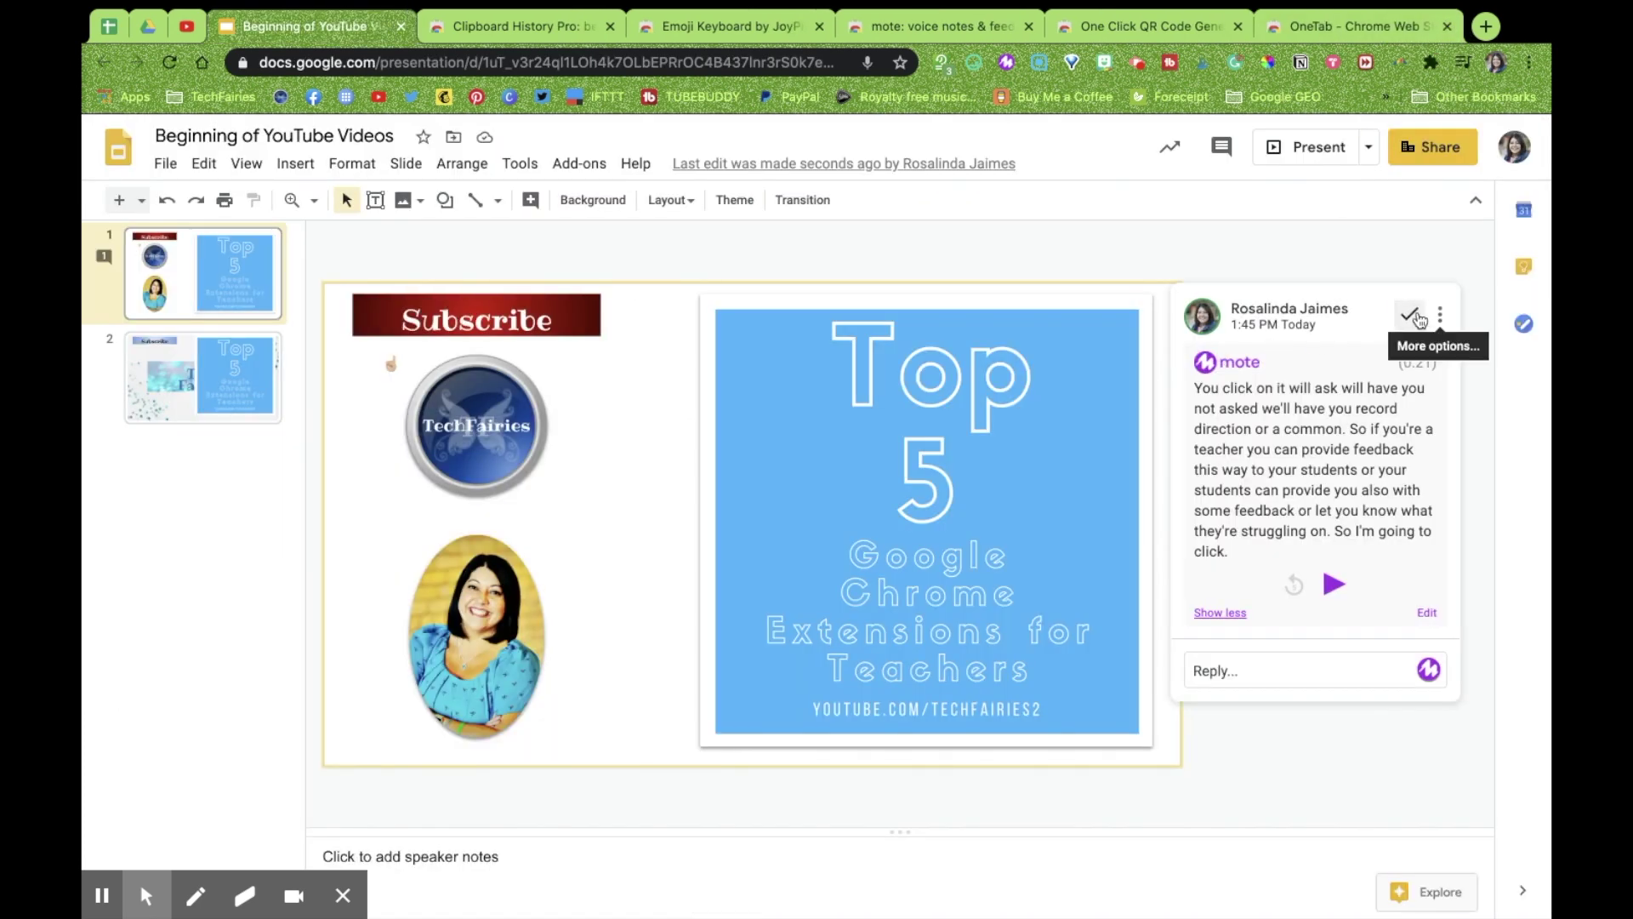
# Mark the mote voice comment on slide 1 as resolved
pyautogui.click(1409, 314)
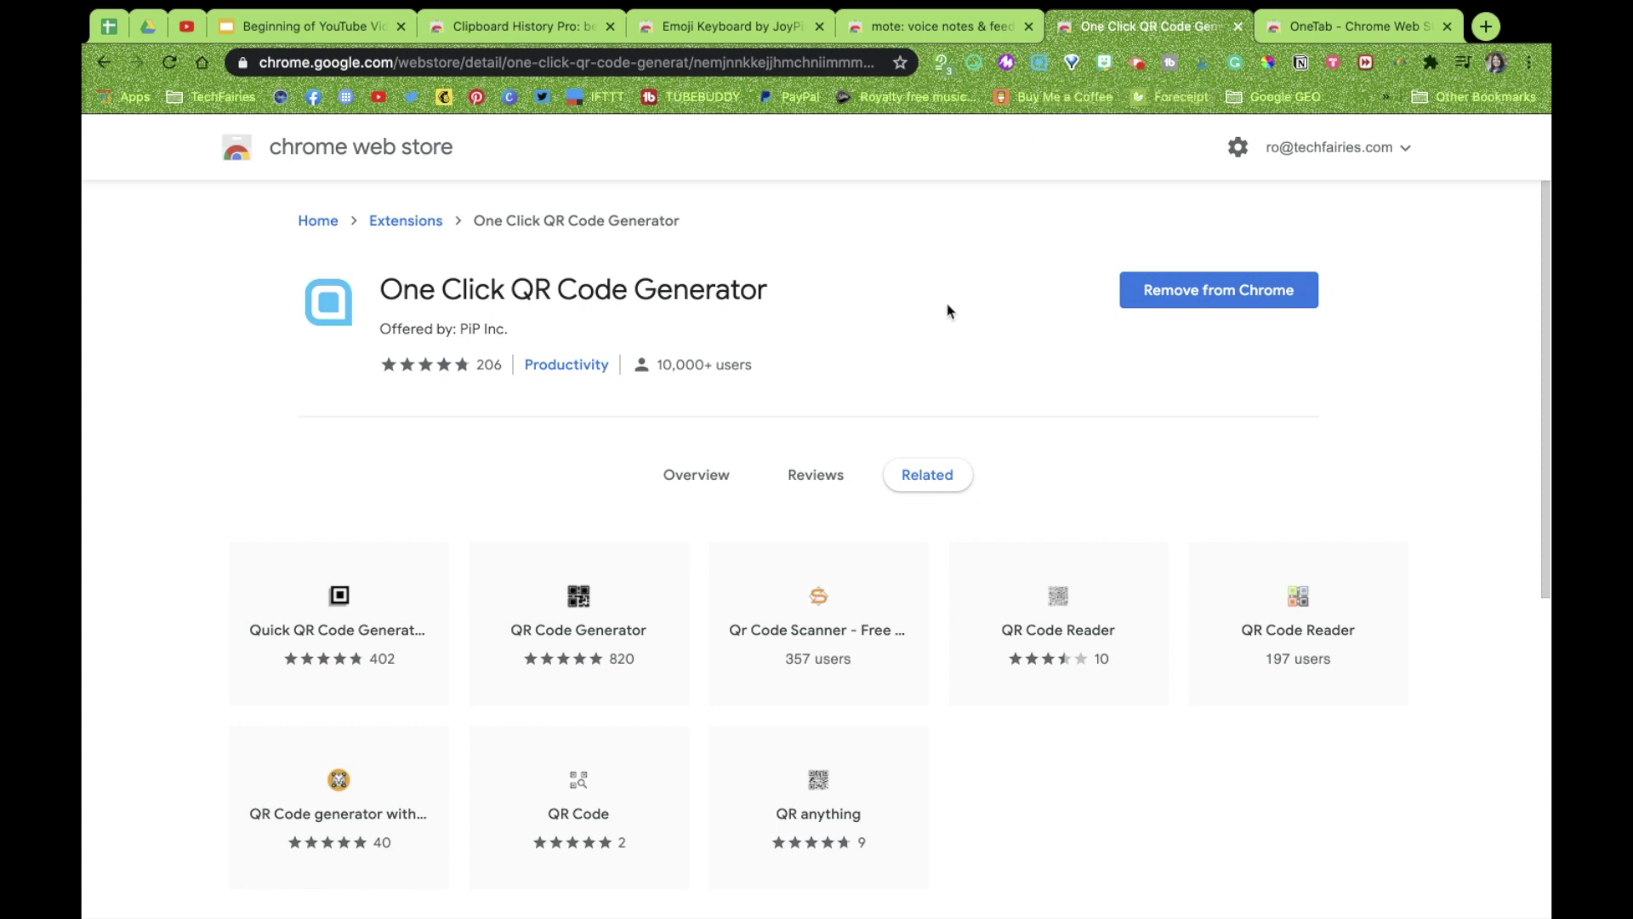
pyautogui.click(1041, 65)
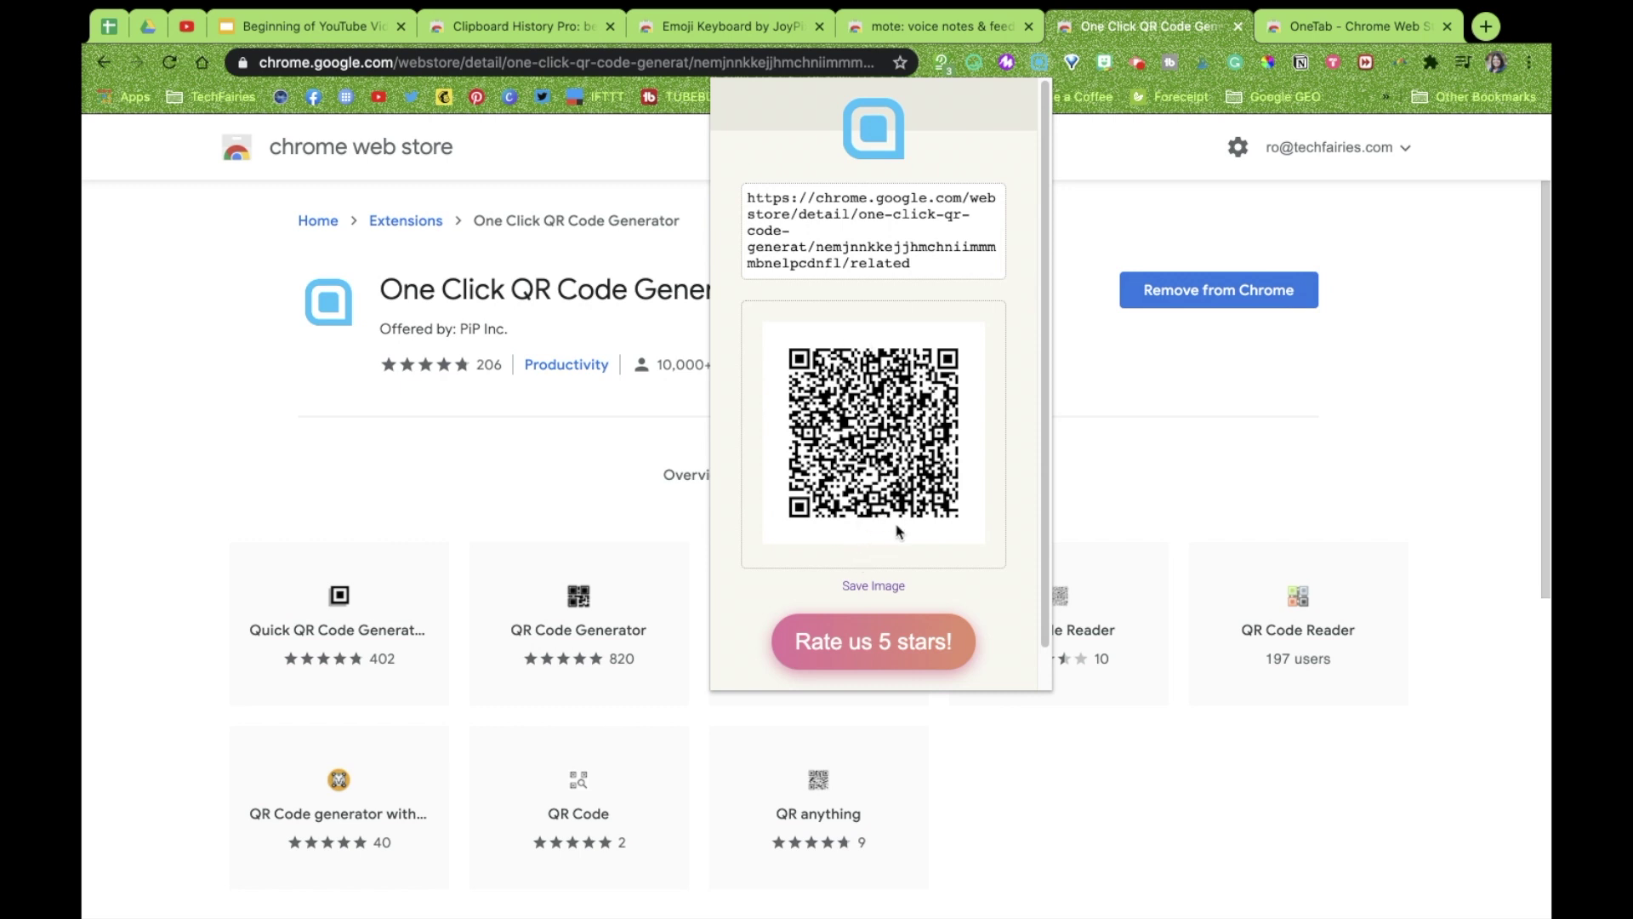
pyautogui.rightClick(880, 427)
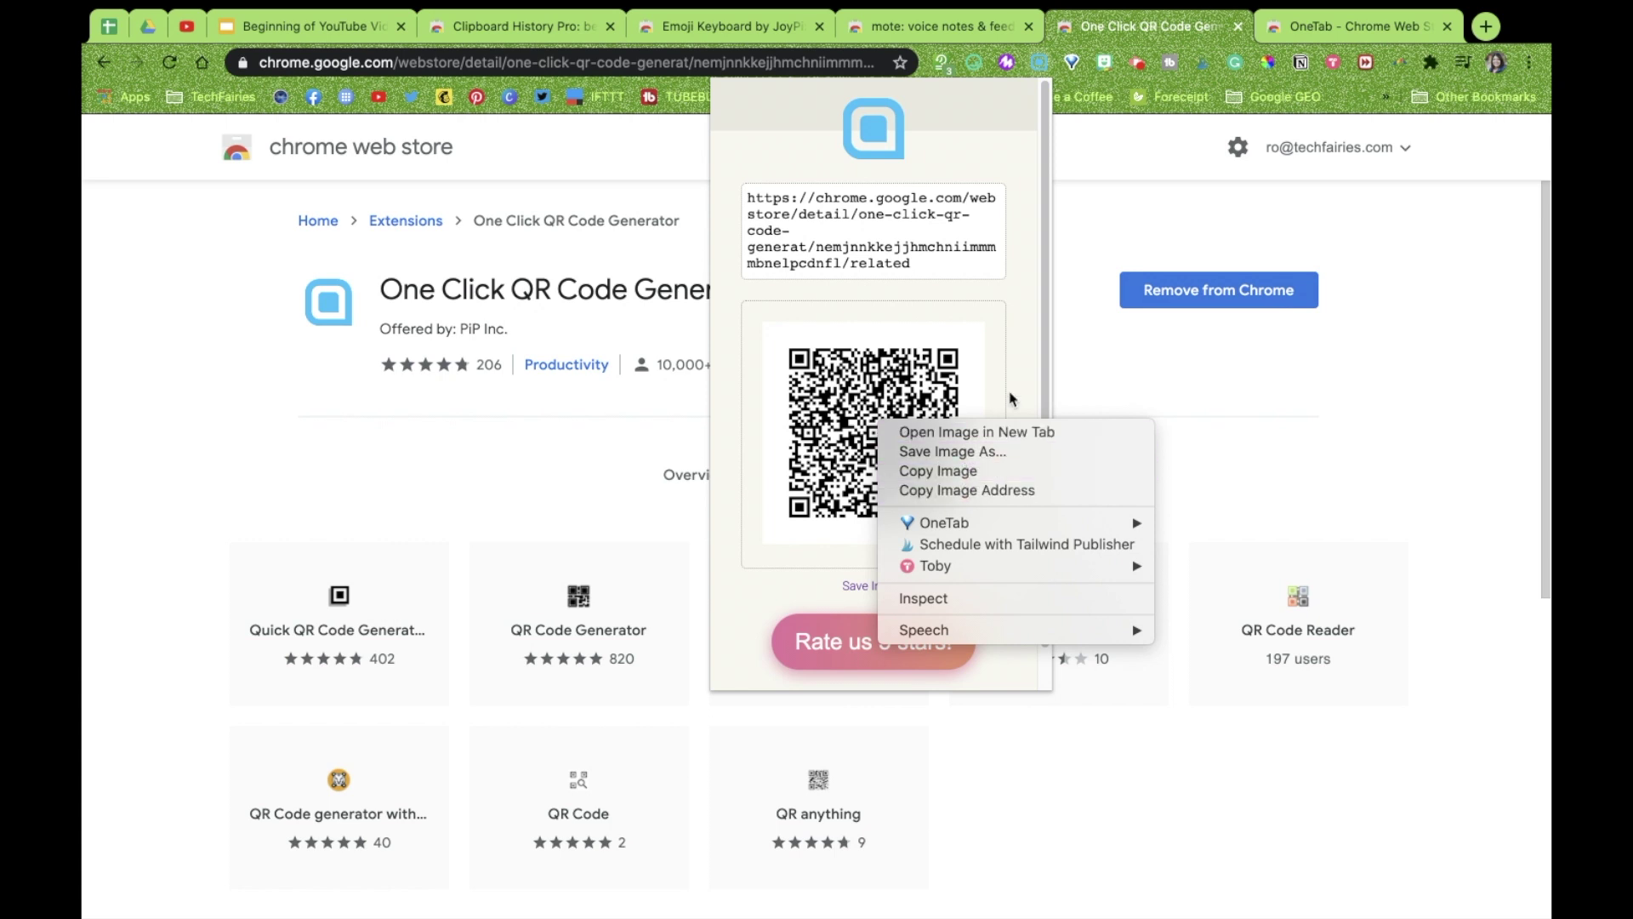
pyautogui.click(973, 306)
pyautogui.moveTo(932, 263); pyautogui.dragTo(746, 197)
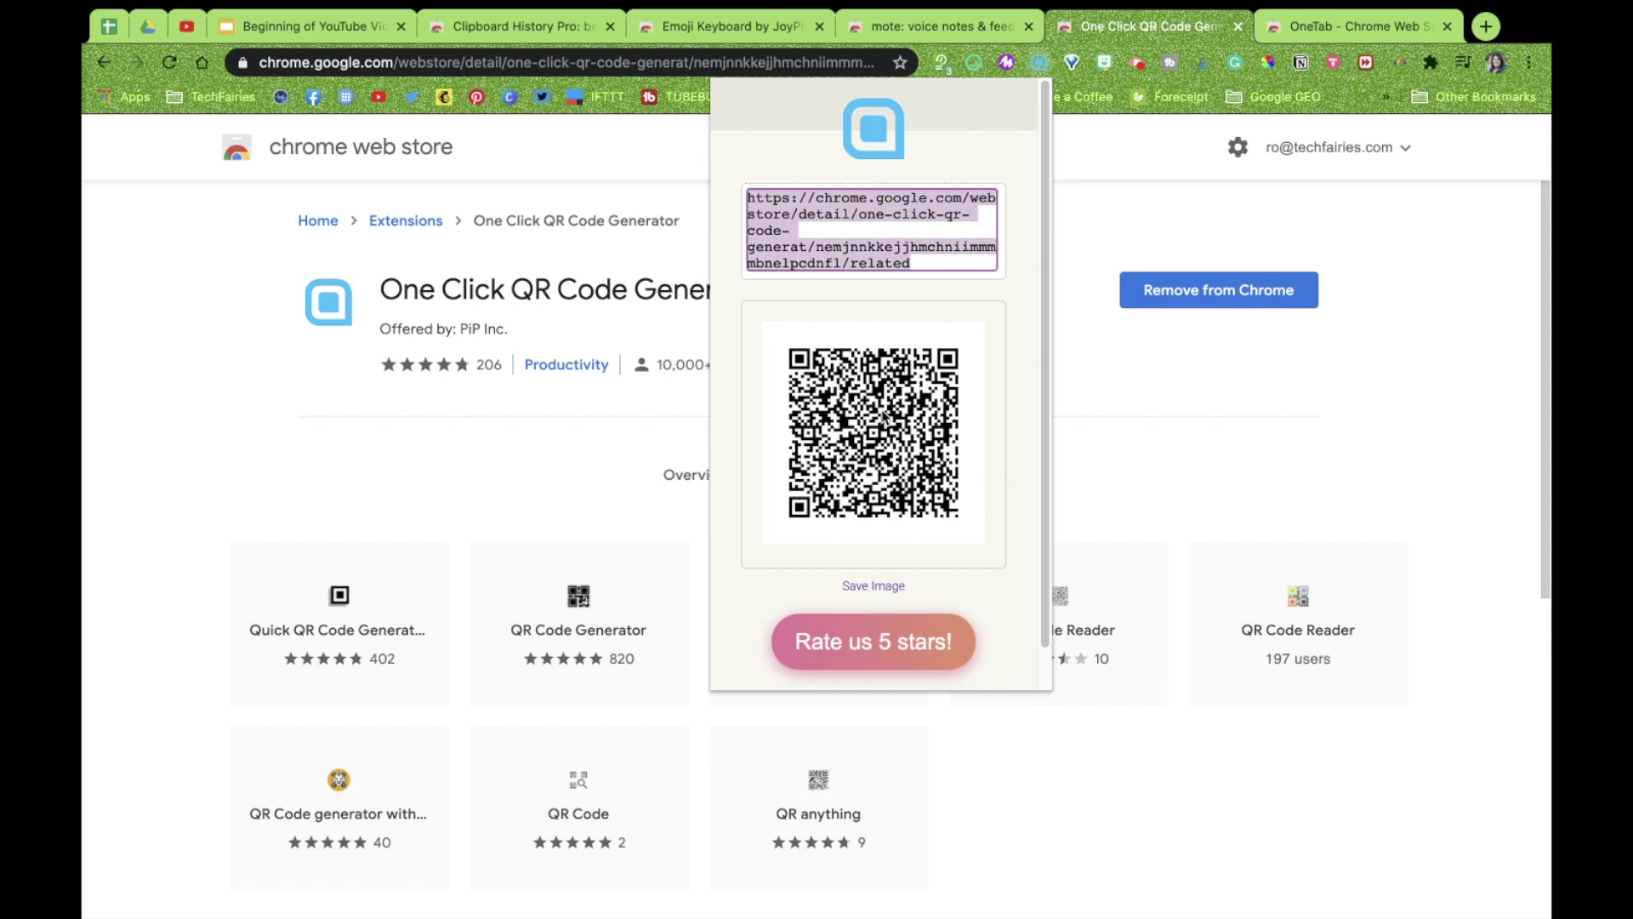
pyautogui.click(1120, 183)
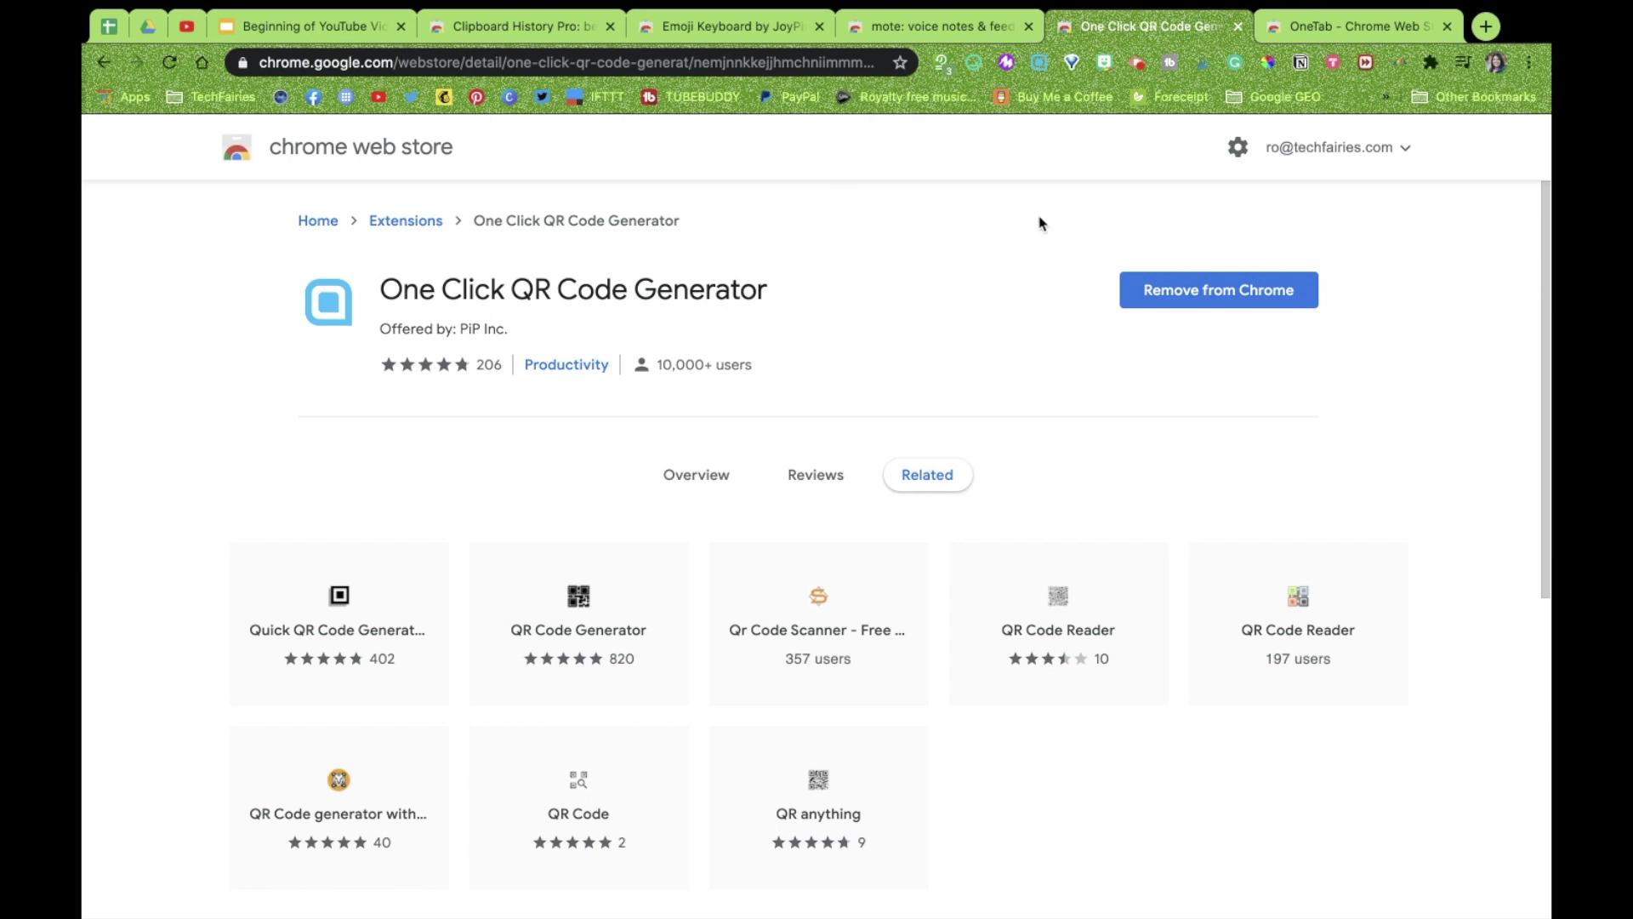
# Switch to the OneTab Chrome Web Store listing and scroll through it
pyautogui.click(1321, 30)
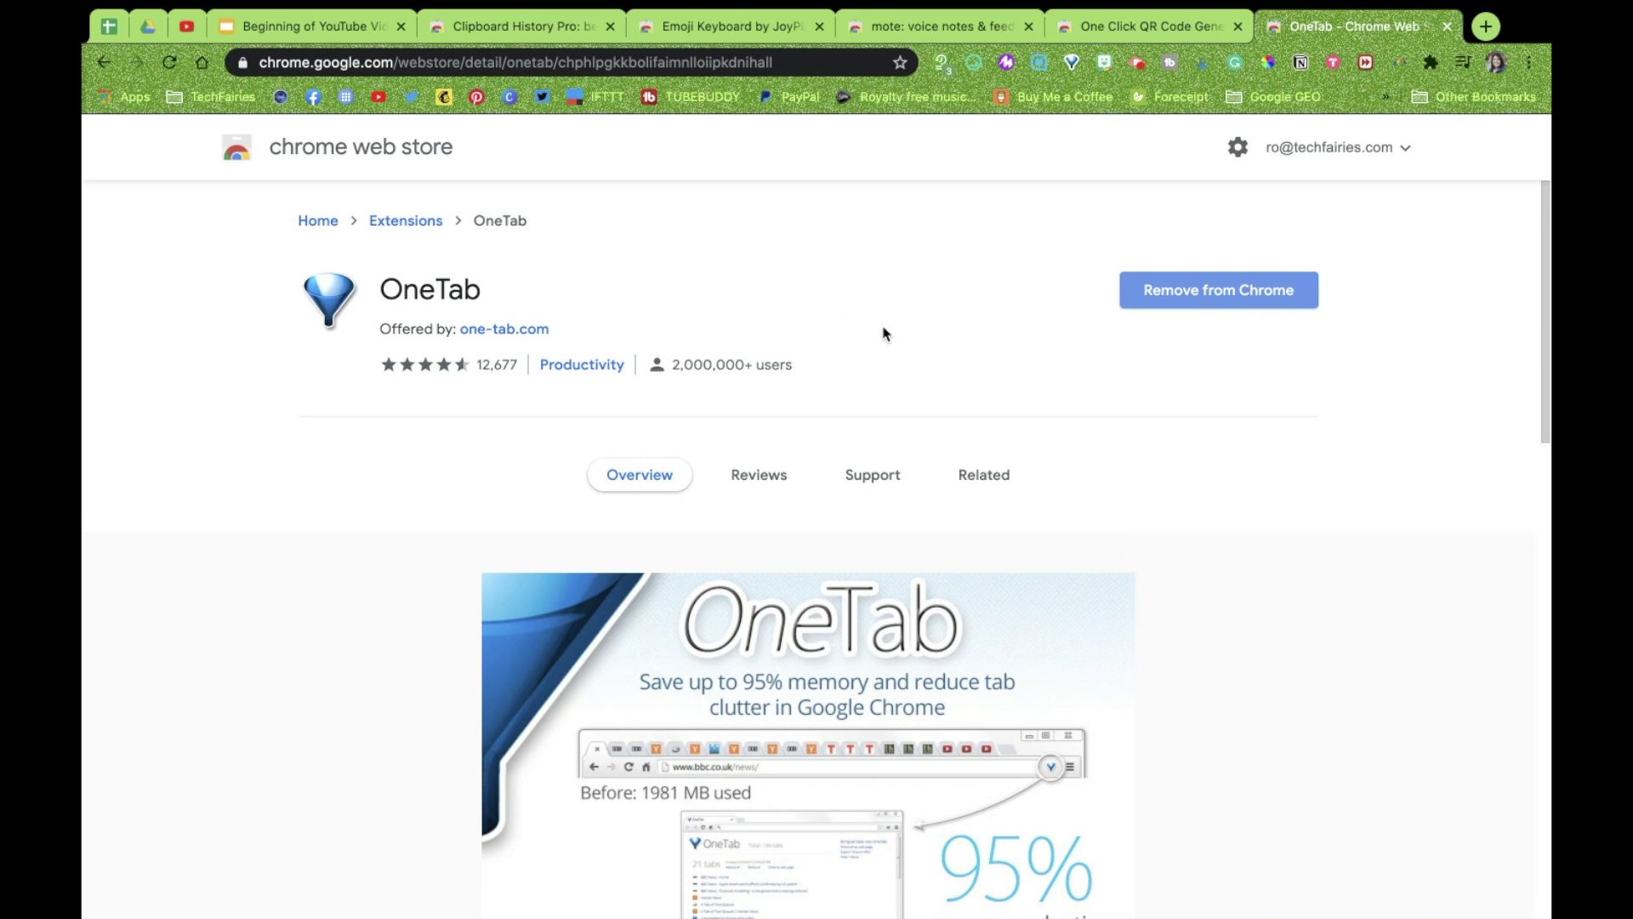
pyautogui.scroll(-2, 882, 332)
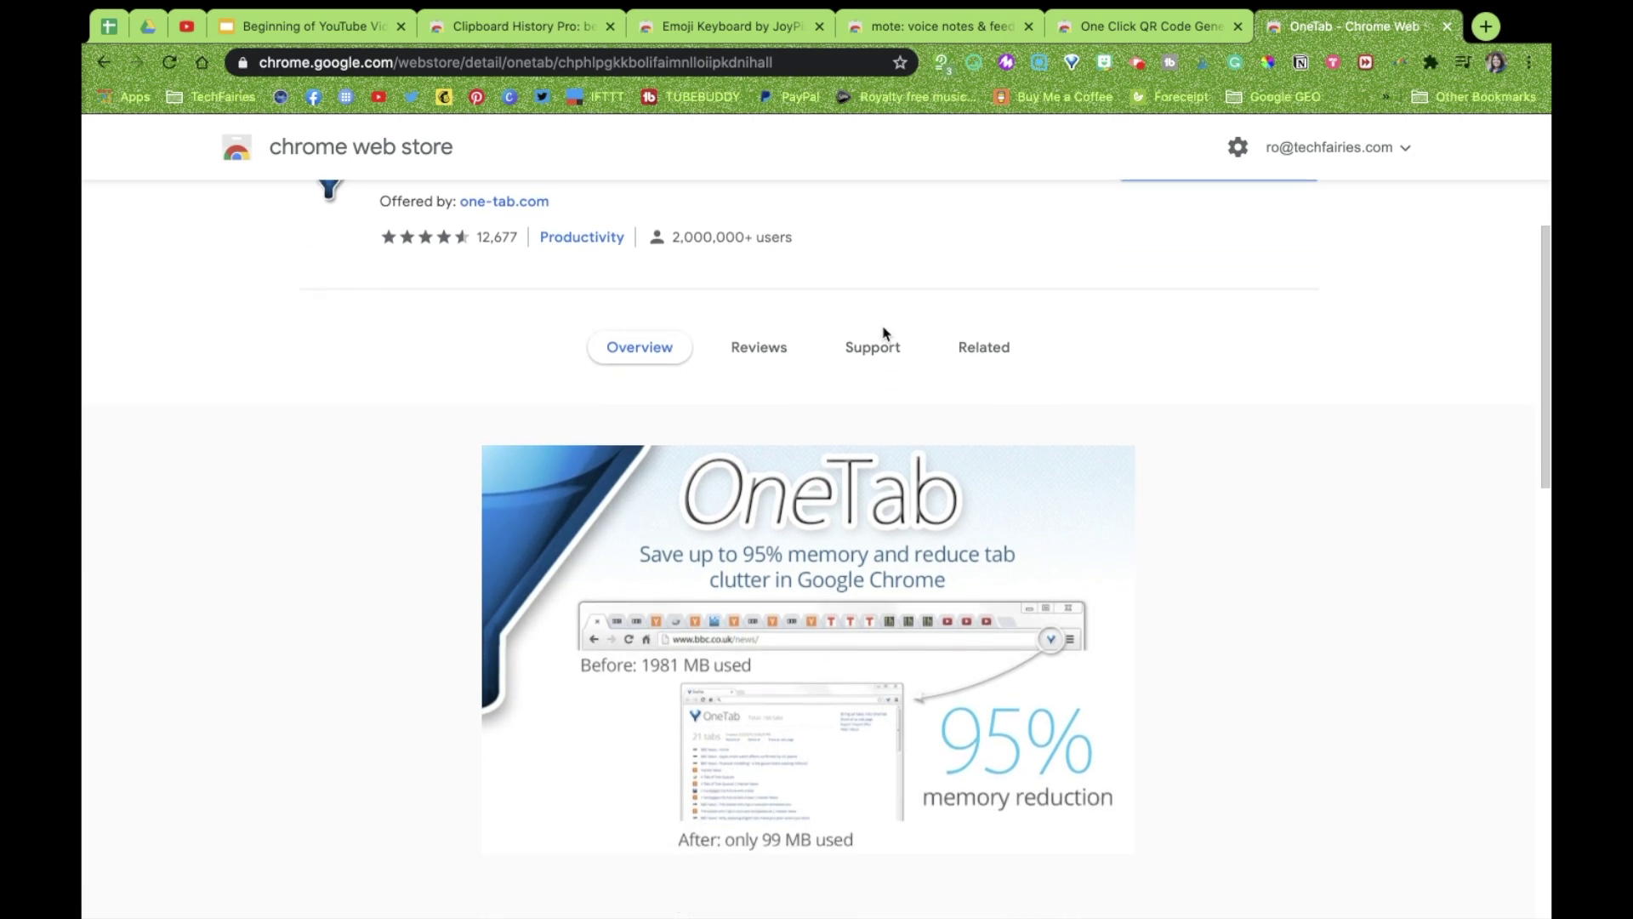
pyautogui.scroll(2, 882, 334)
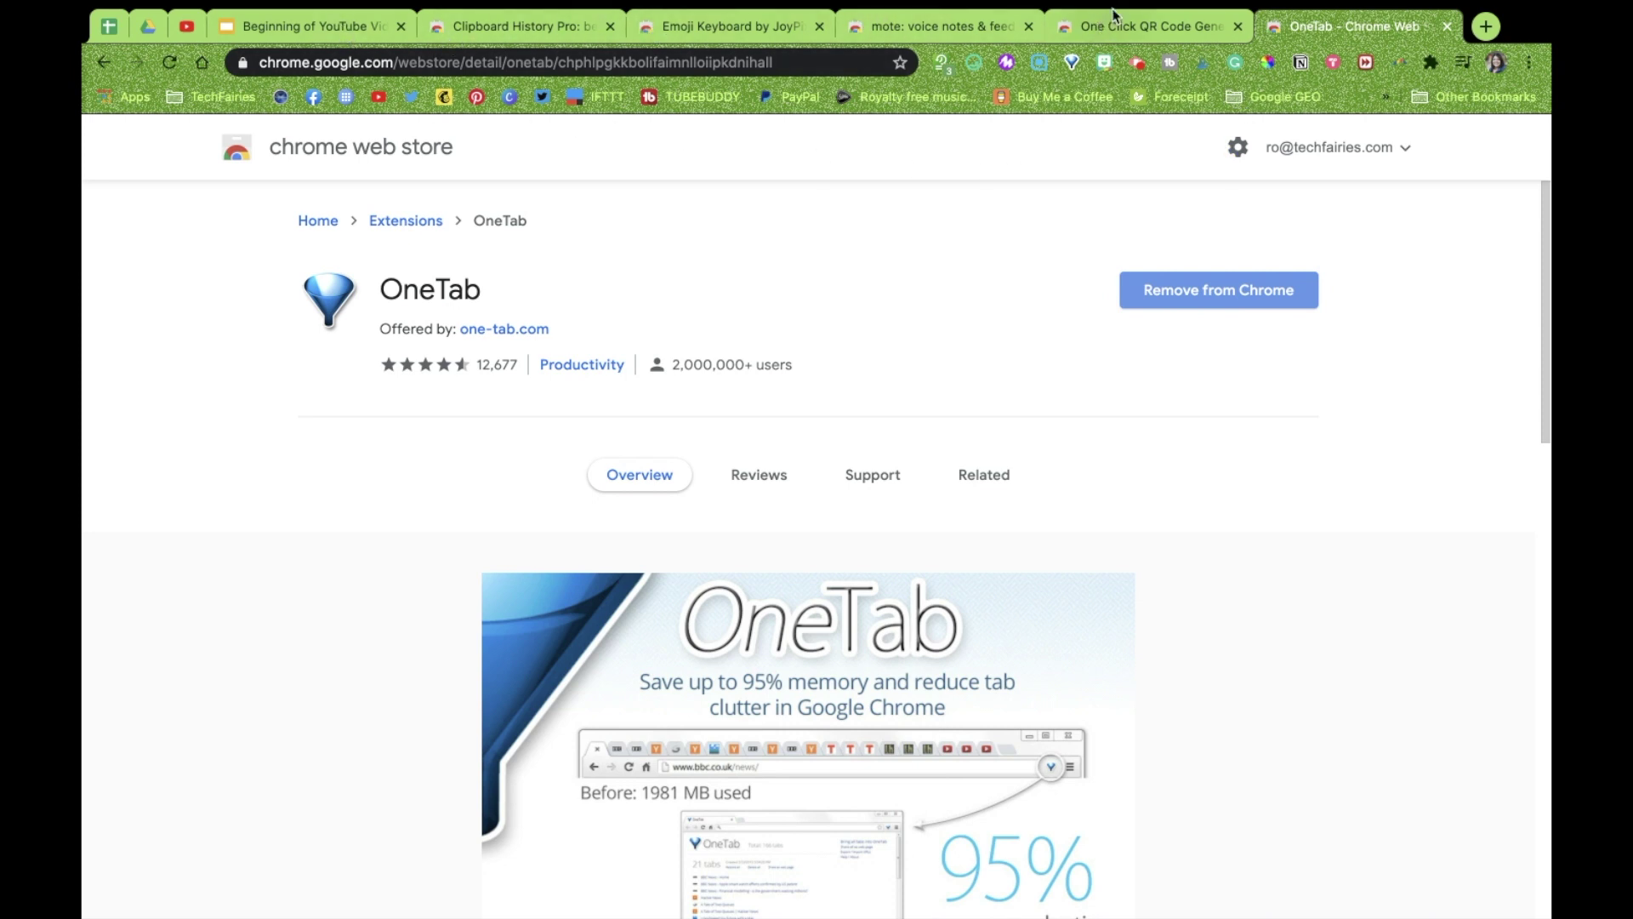
pyautogui.moveTo(1363, 3)
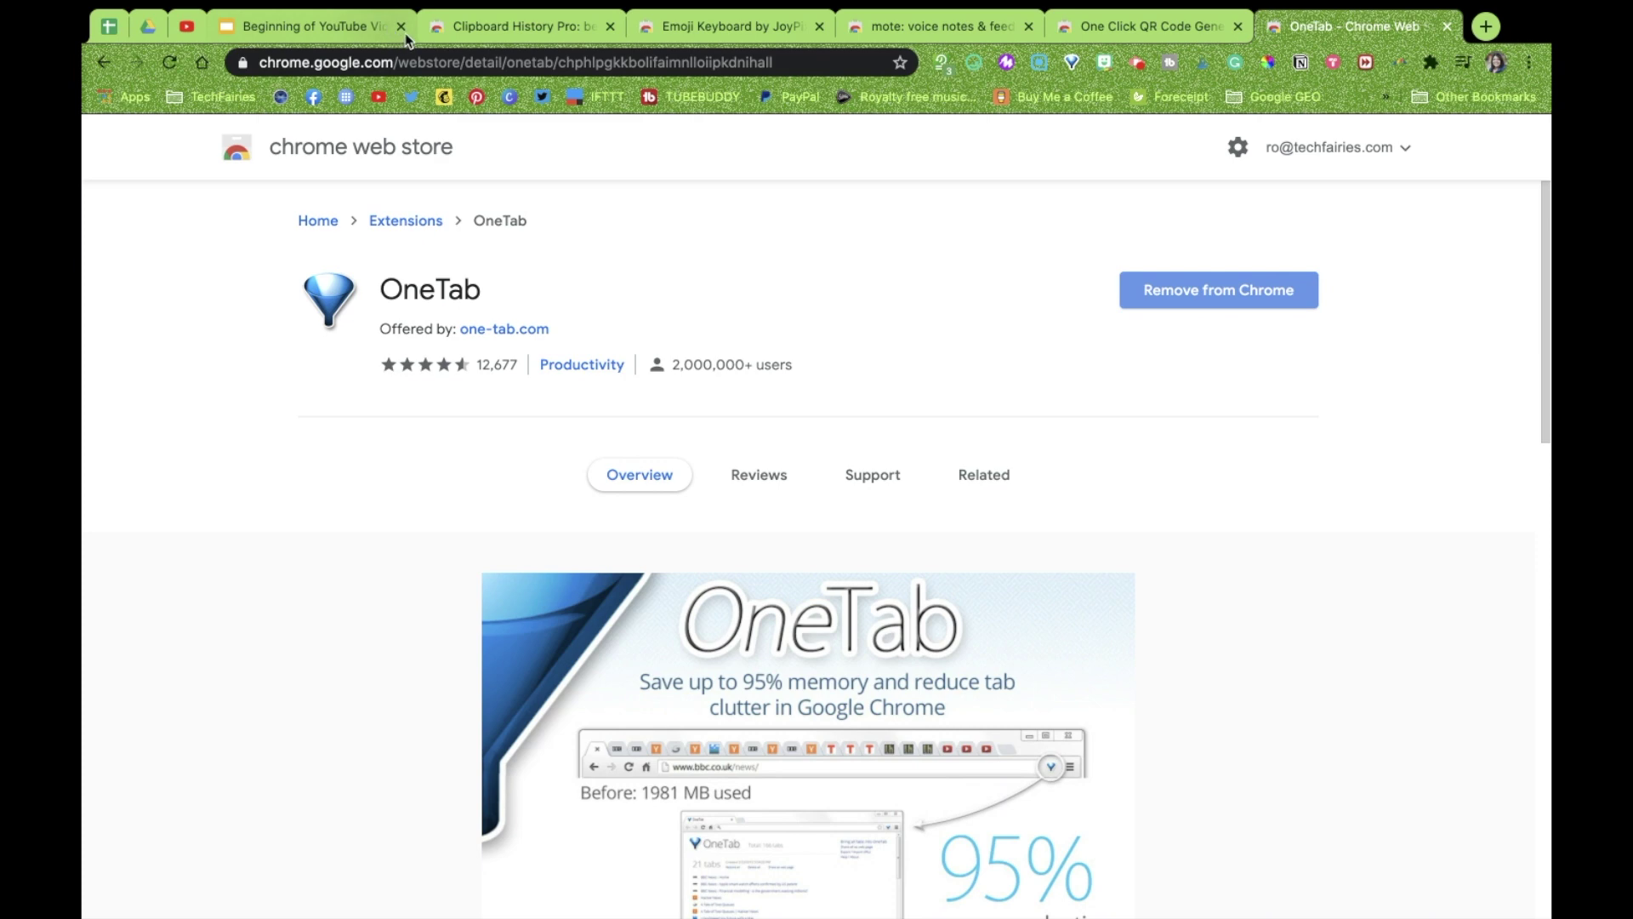
# Pin the Beginning of YouTube Videos slide deck tab alongside the Drive, Sheets and YouTube tabs
pyautogui.click(151, 30)
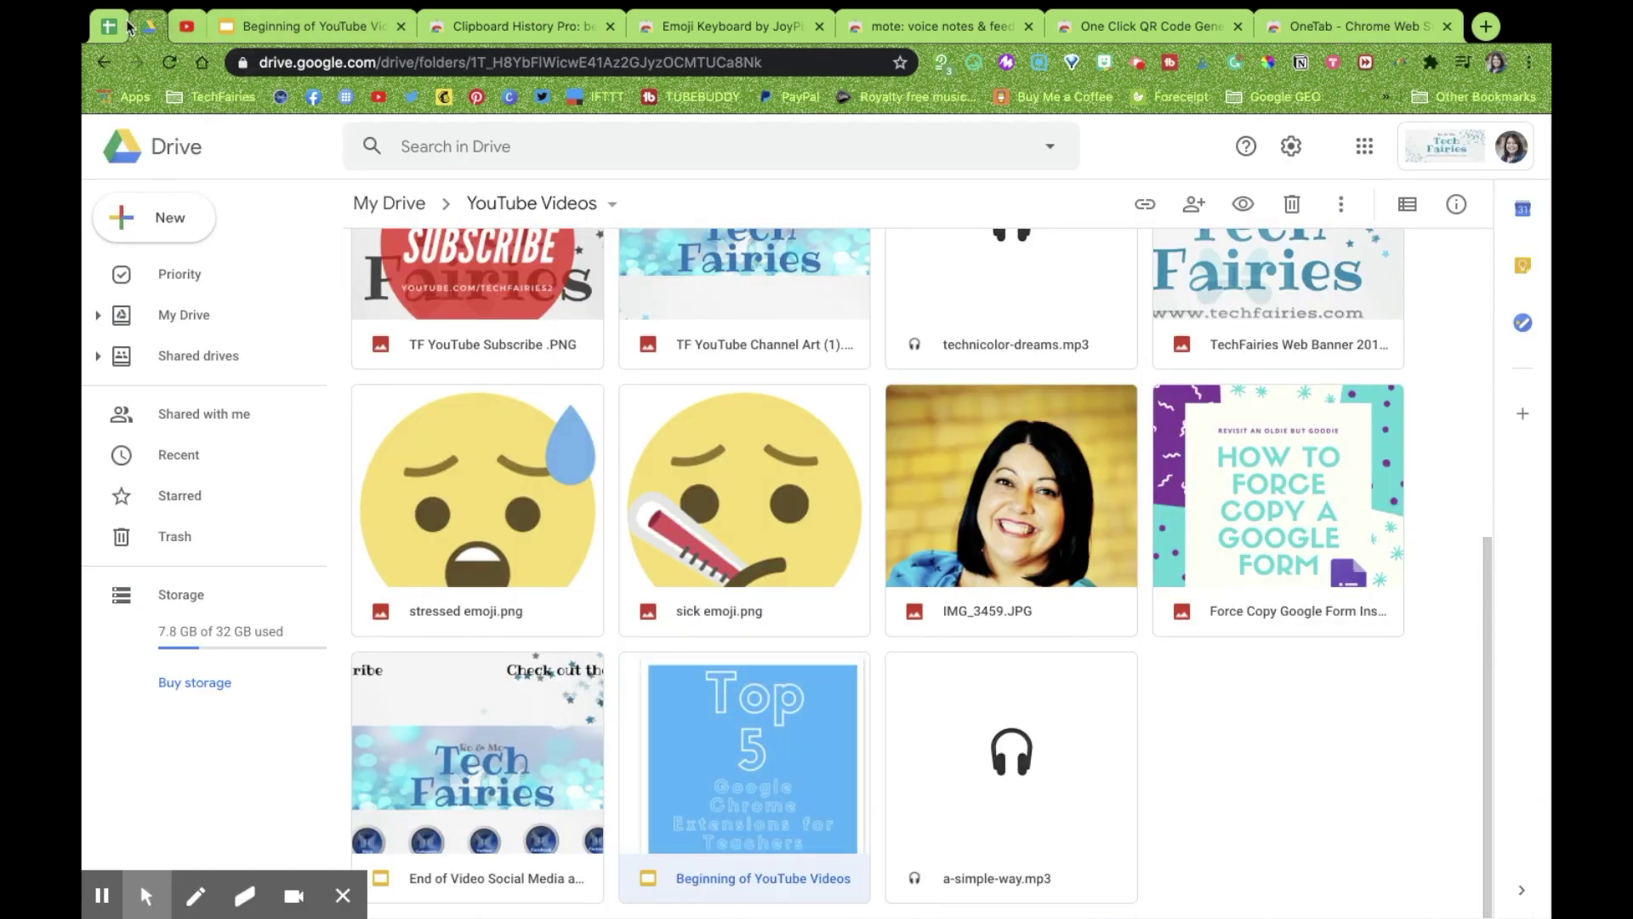
pyautogui.click(117, 26)
pyautogui.click(187, 27)
pyautogui.click(261, 30)
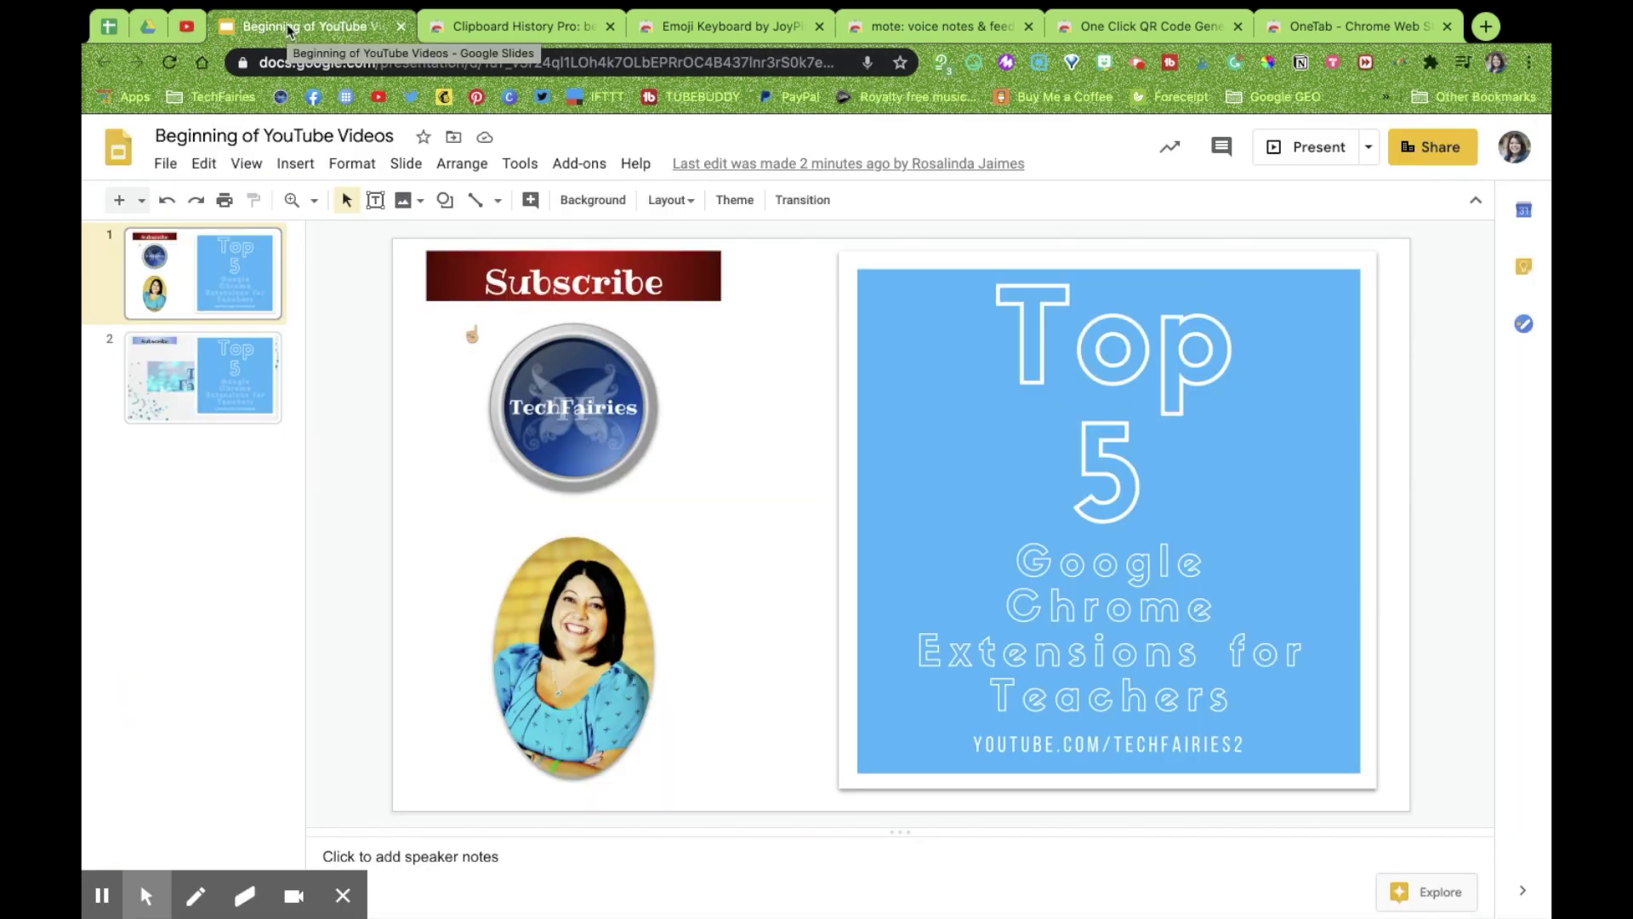
pyautogui.rightClick(289, 31)
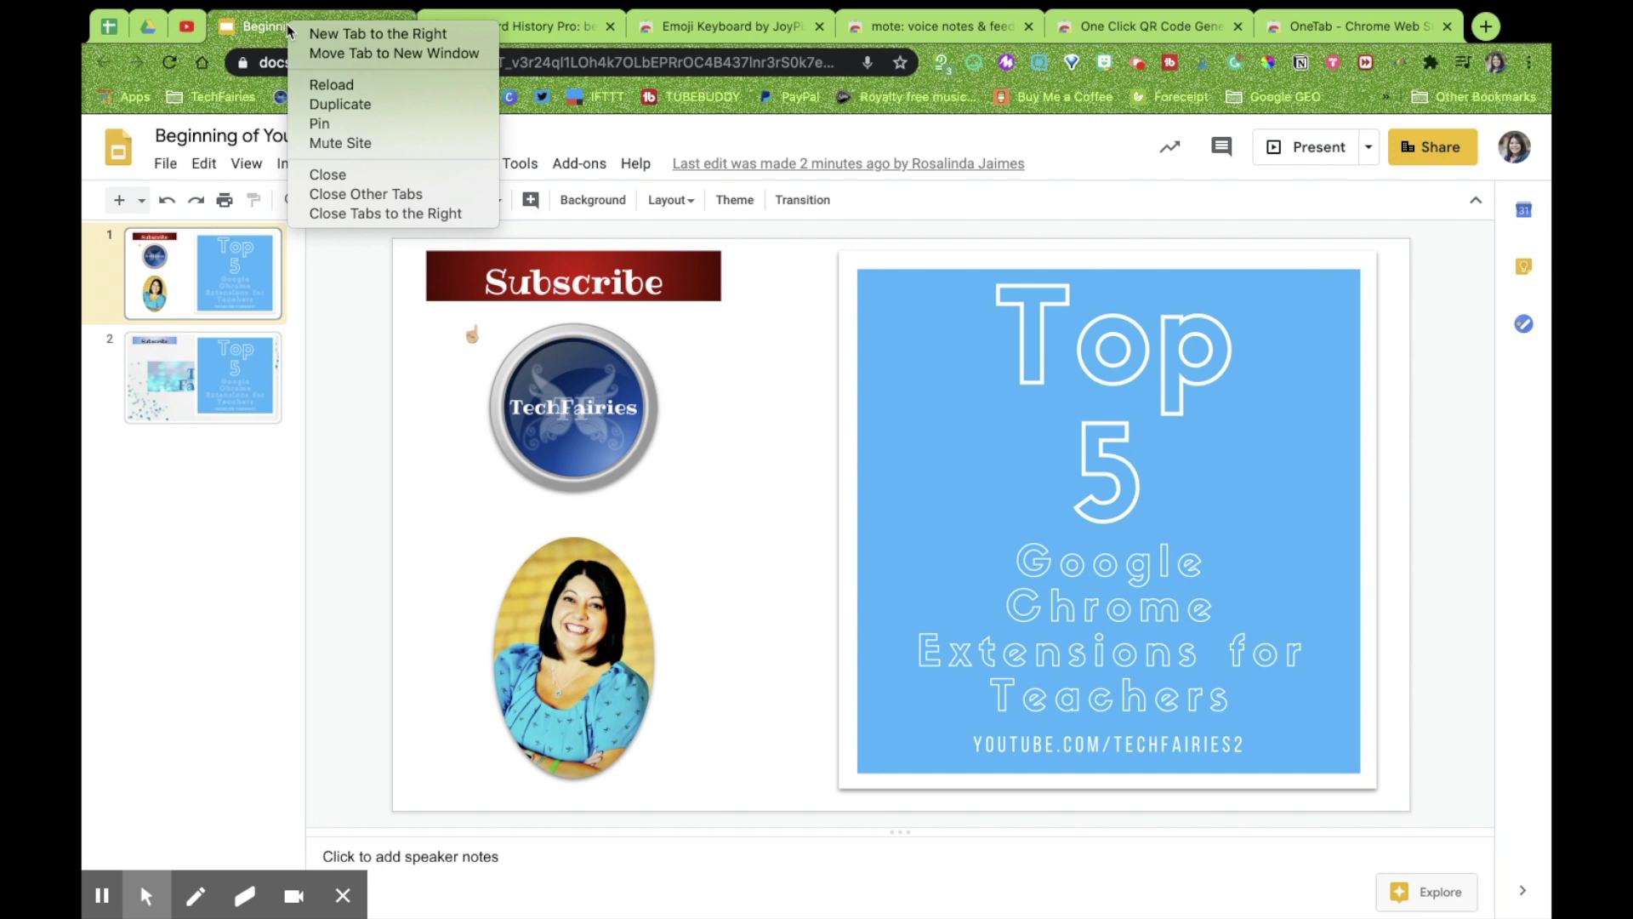
pyautogui.click(348, 126)
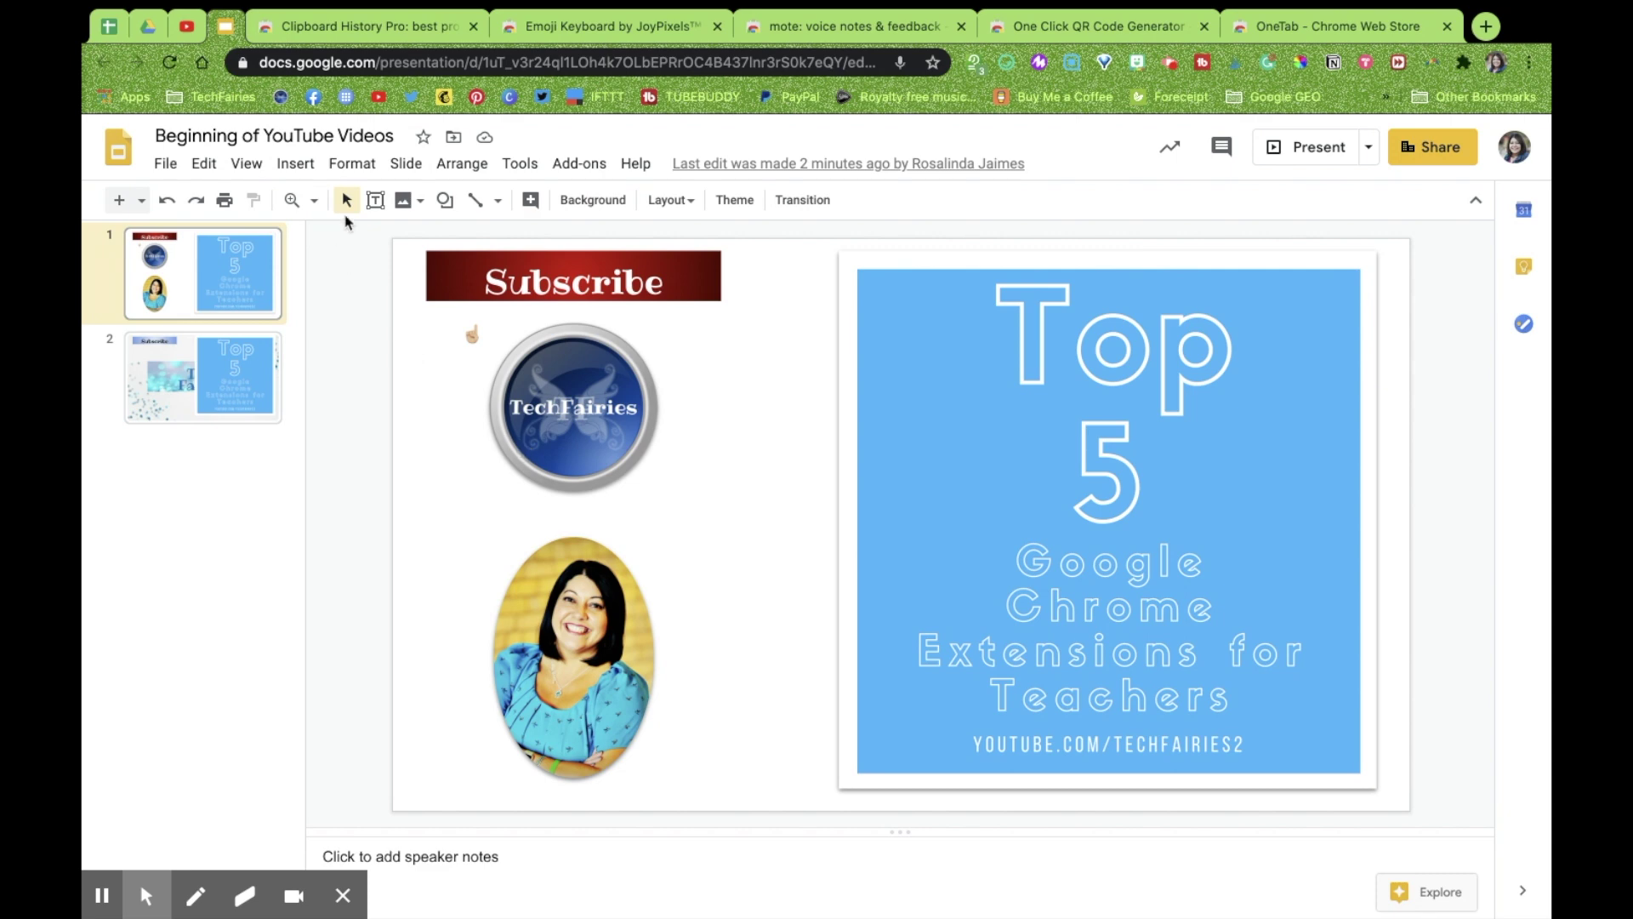
# Step through the extension store tabs, ending on the OneTab store page
pyautogui.click(369, 26)
pyautogui.click(593, 24)
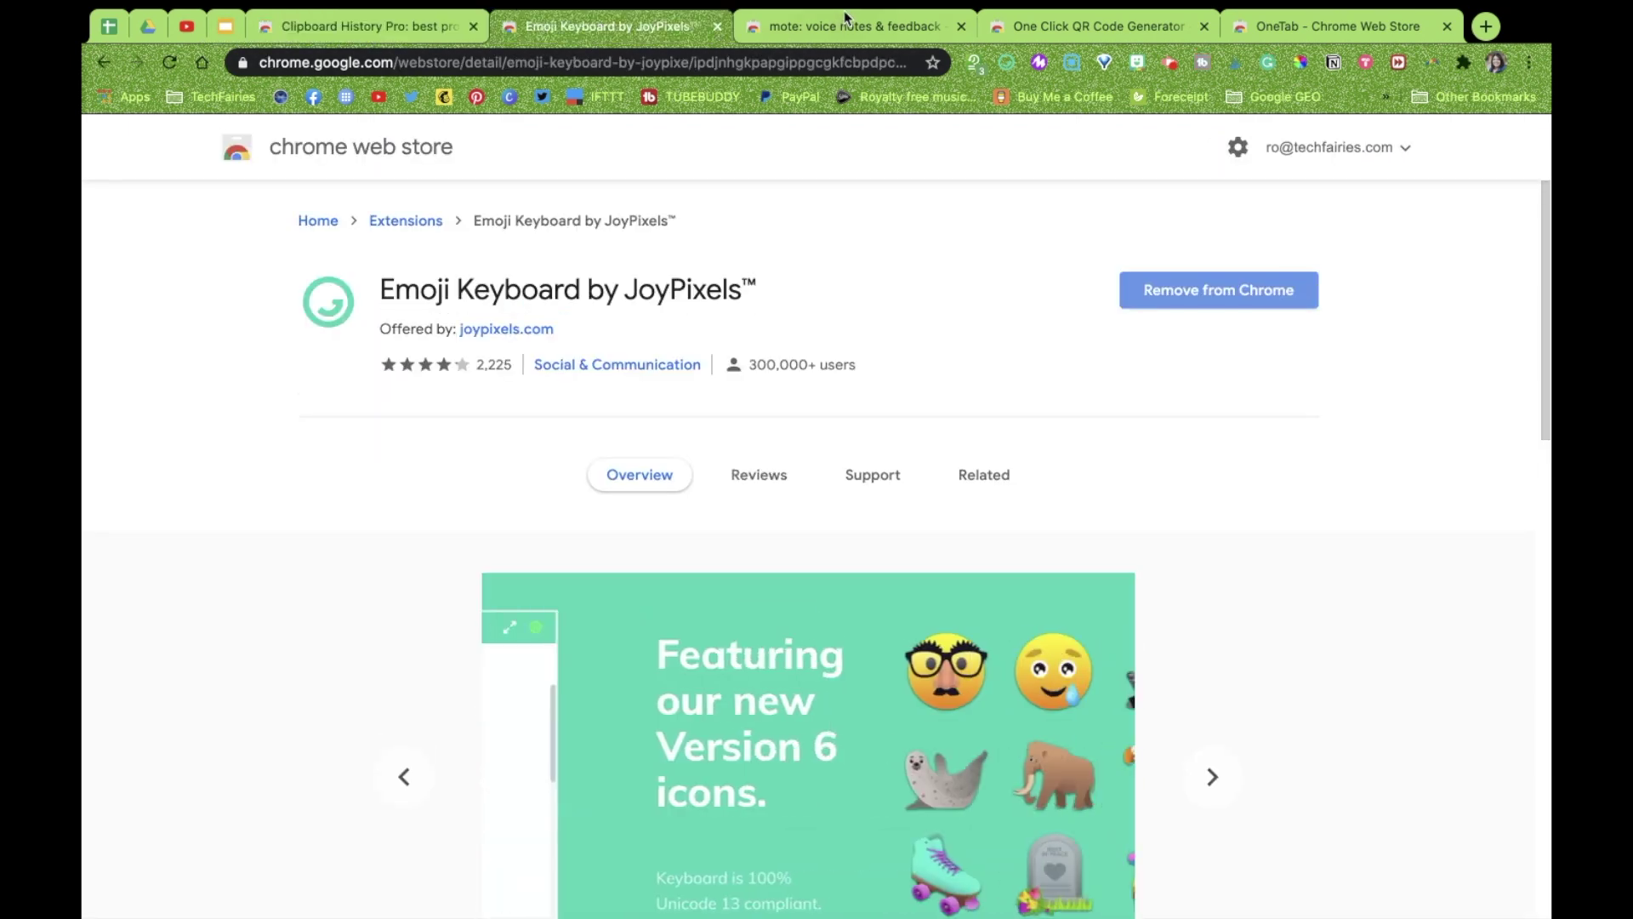
pyautogui.click(844, 24)
pyautogui.click(1110, 24)
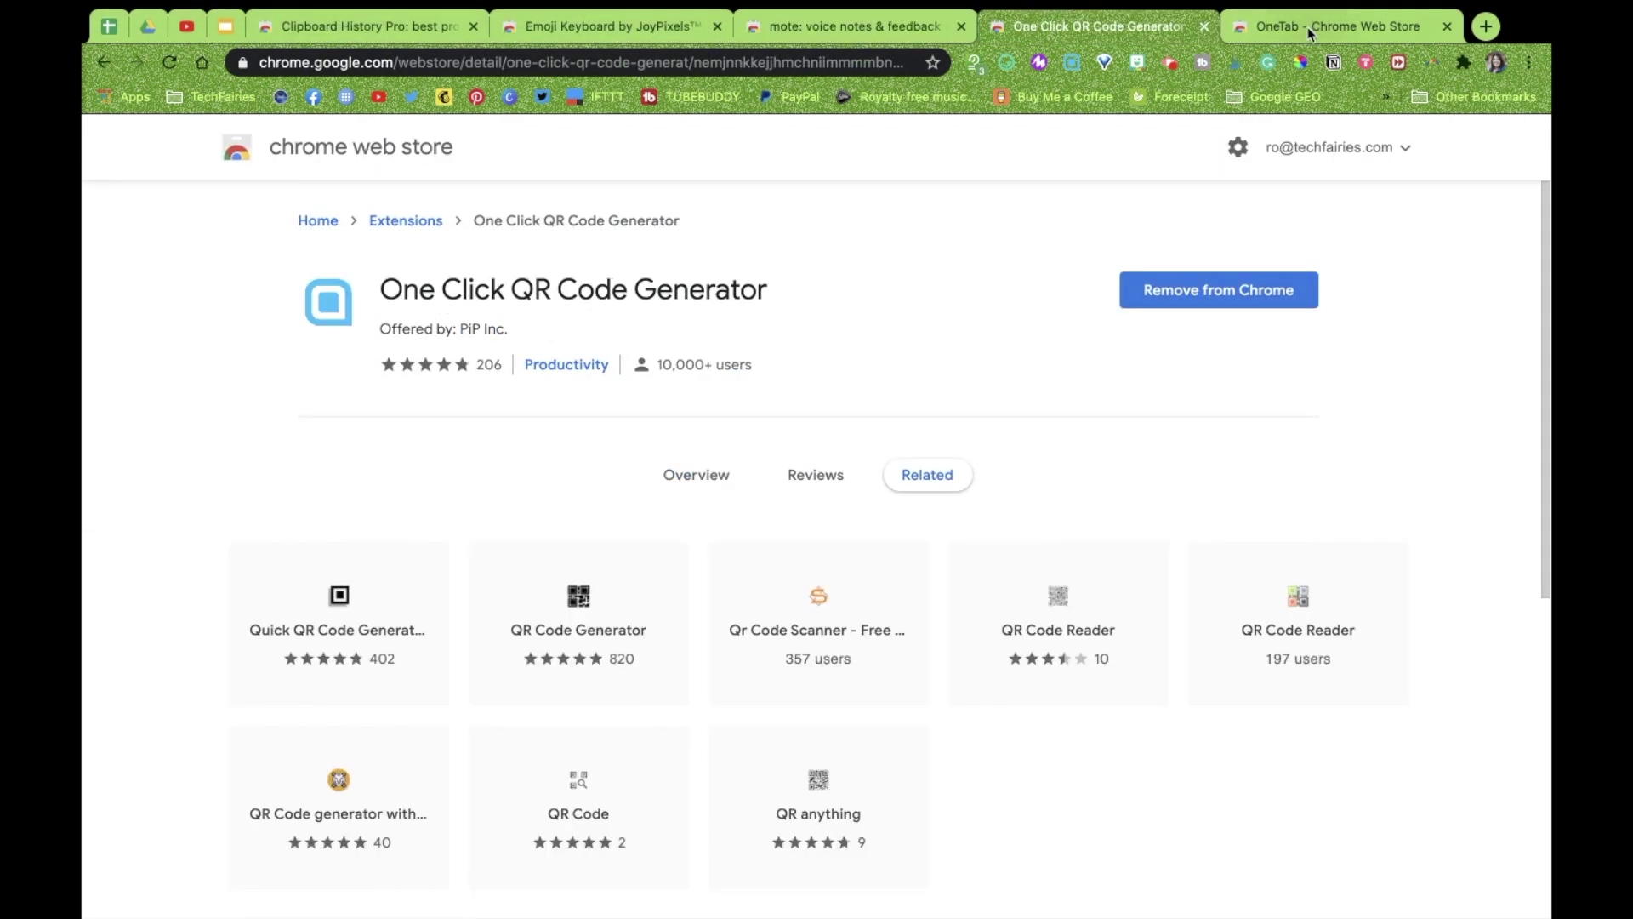
pyautogui.click(1309, 32)
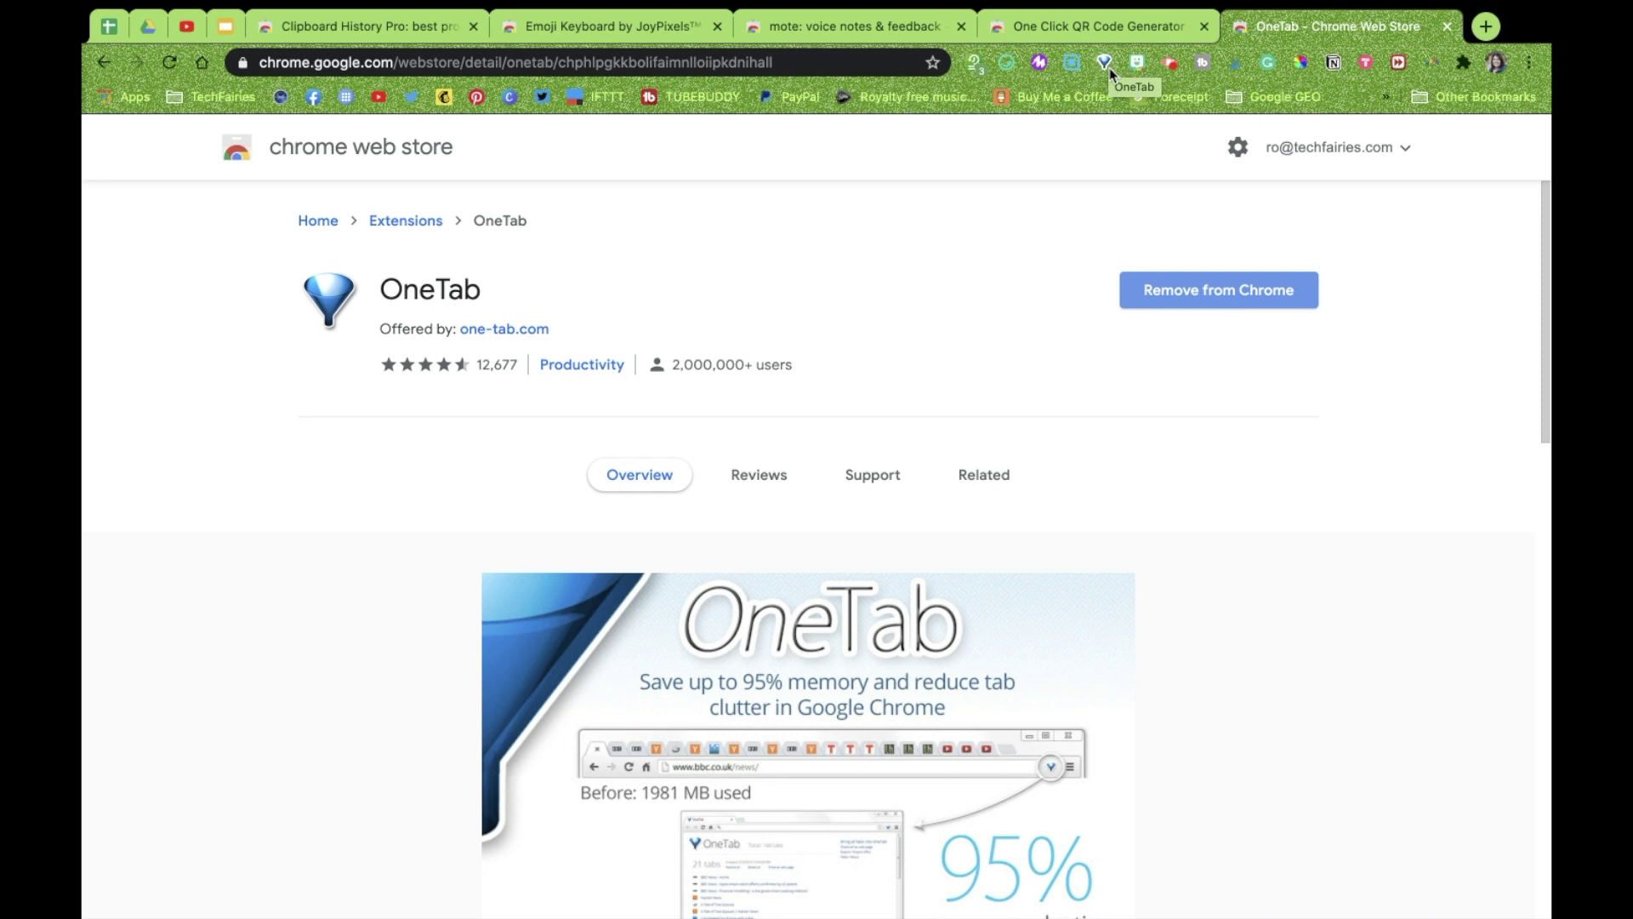
# Save the five extension store tabs into OneTab, restore them to check, then collapse them back
pyautogui.click(1109, 70)
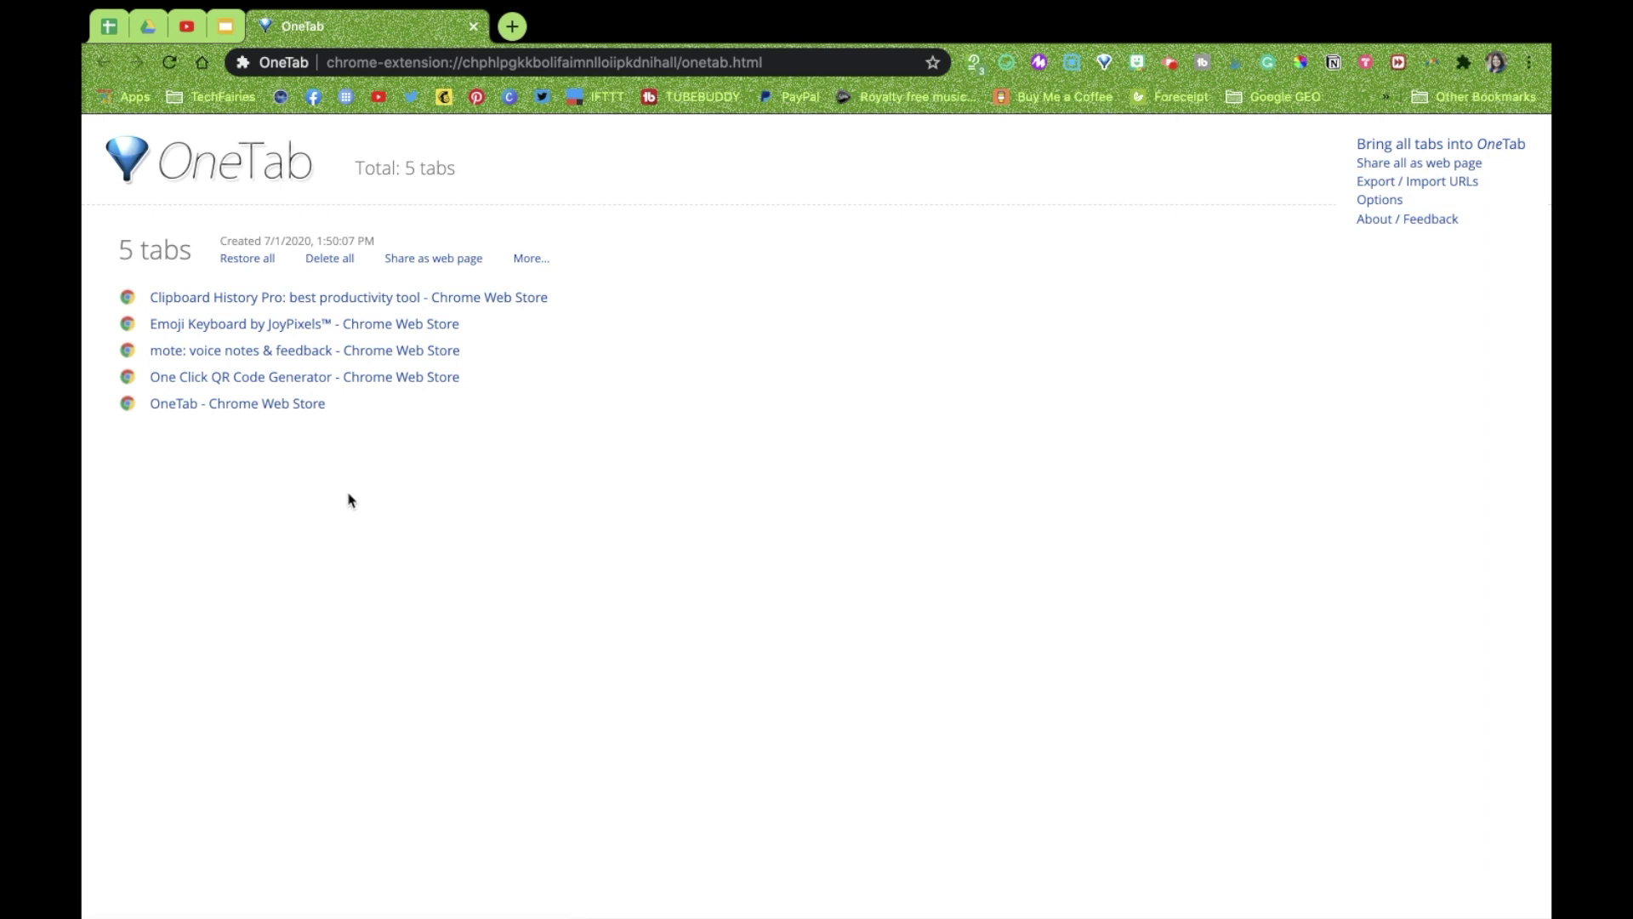
pyautogui.click(254, 260)
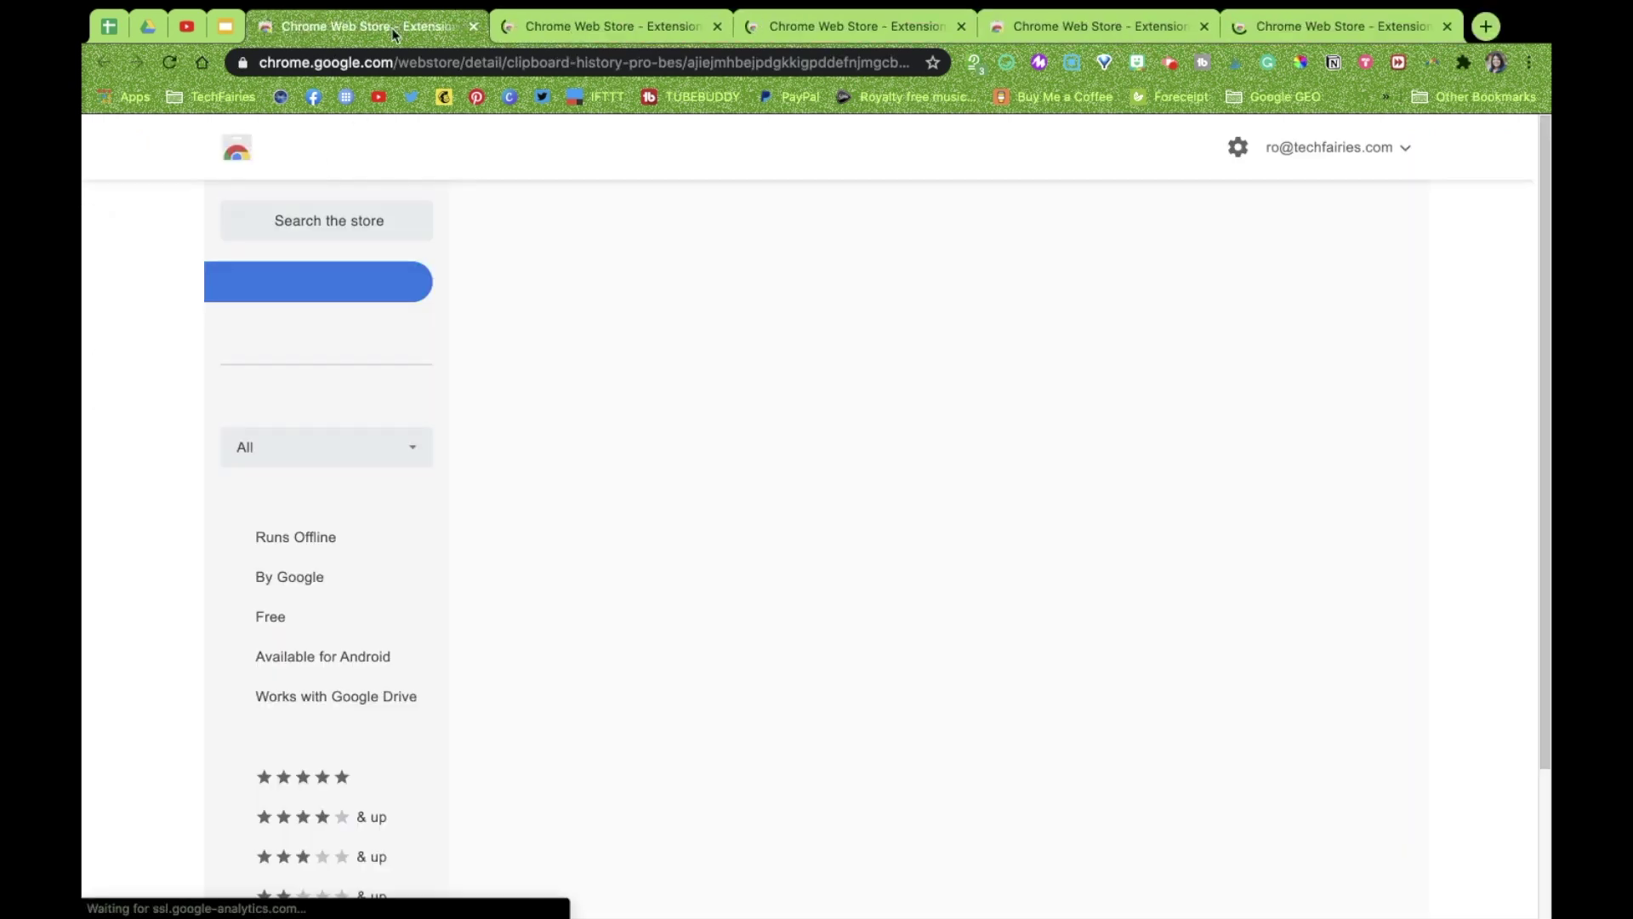
pyautogui.click(608, 26)
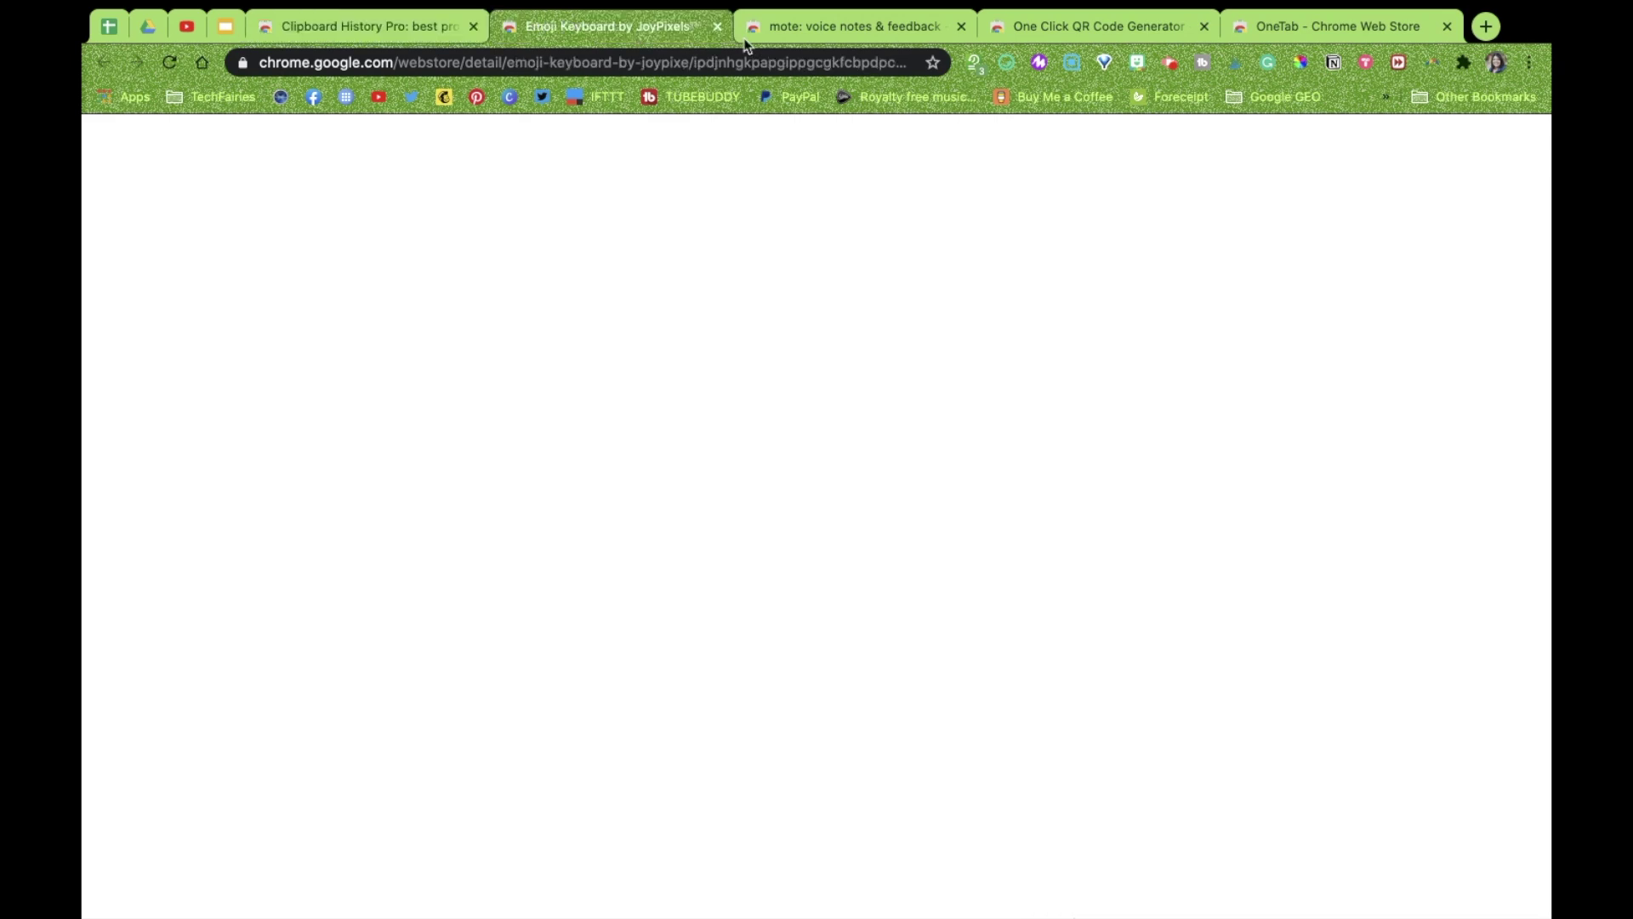
pyautogui.click(827, 34)
pyautogui.click(1085, 29)
pyautogui.click(1295, 34)
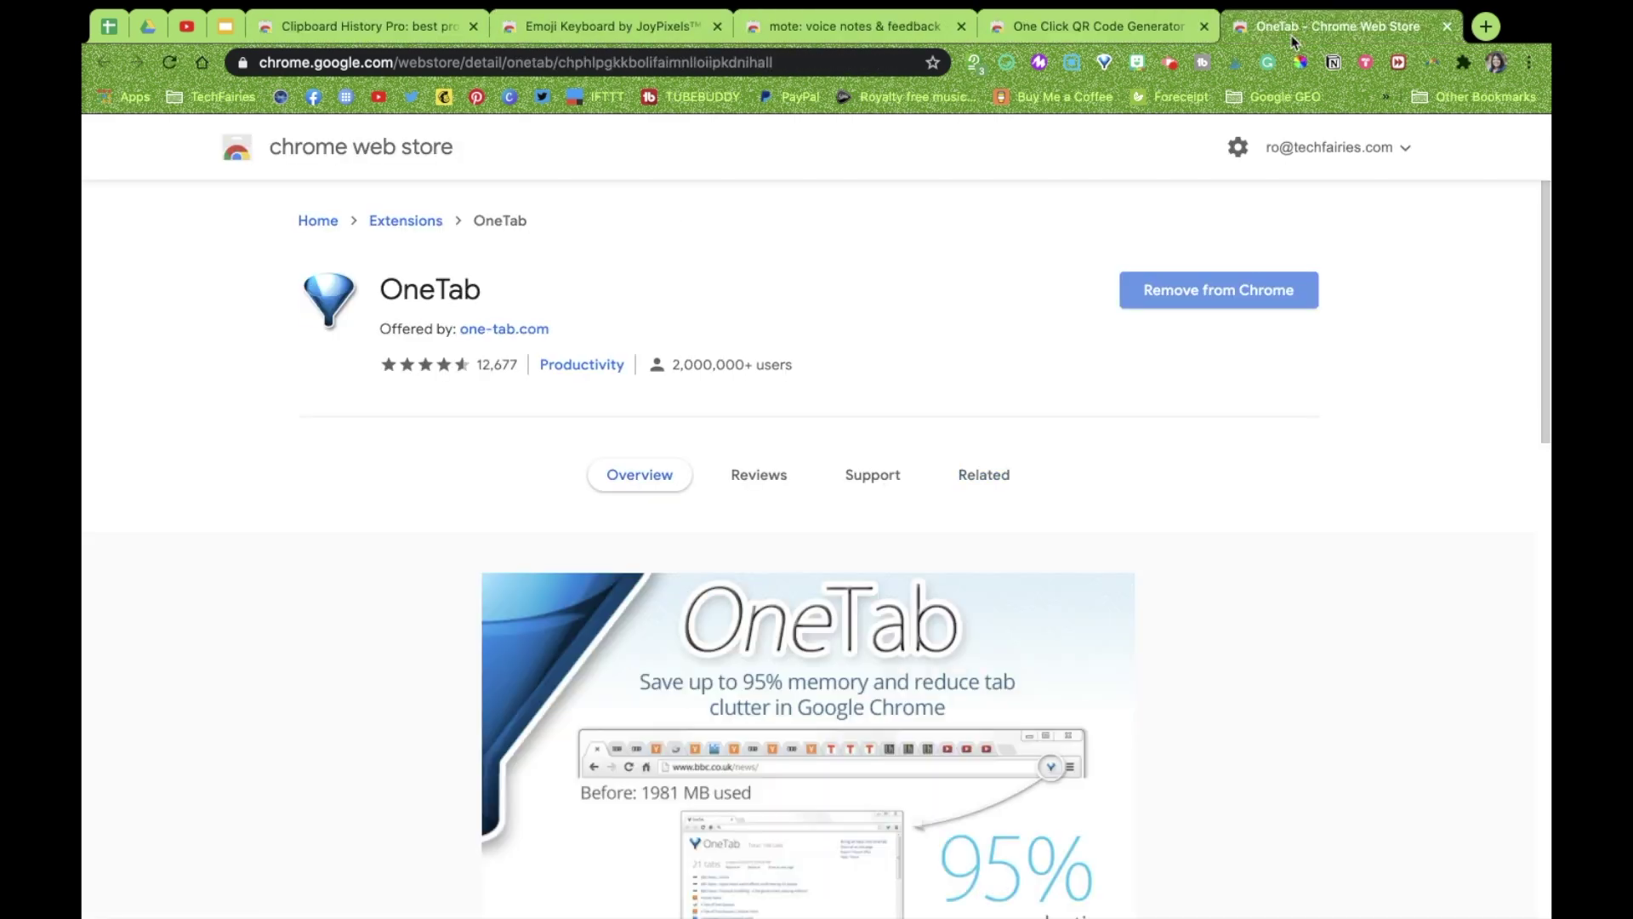
pyautogui.click(1105, 63)
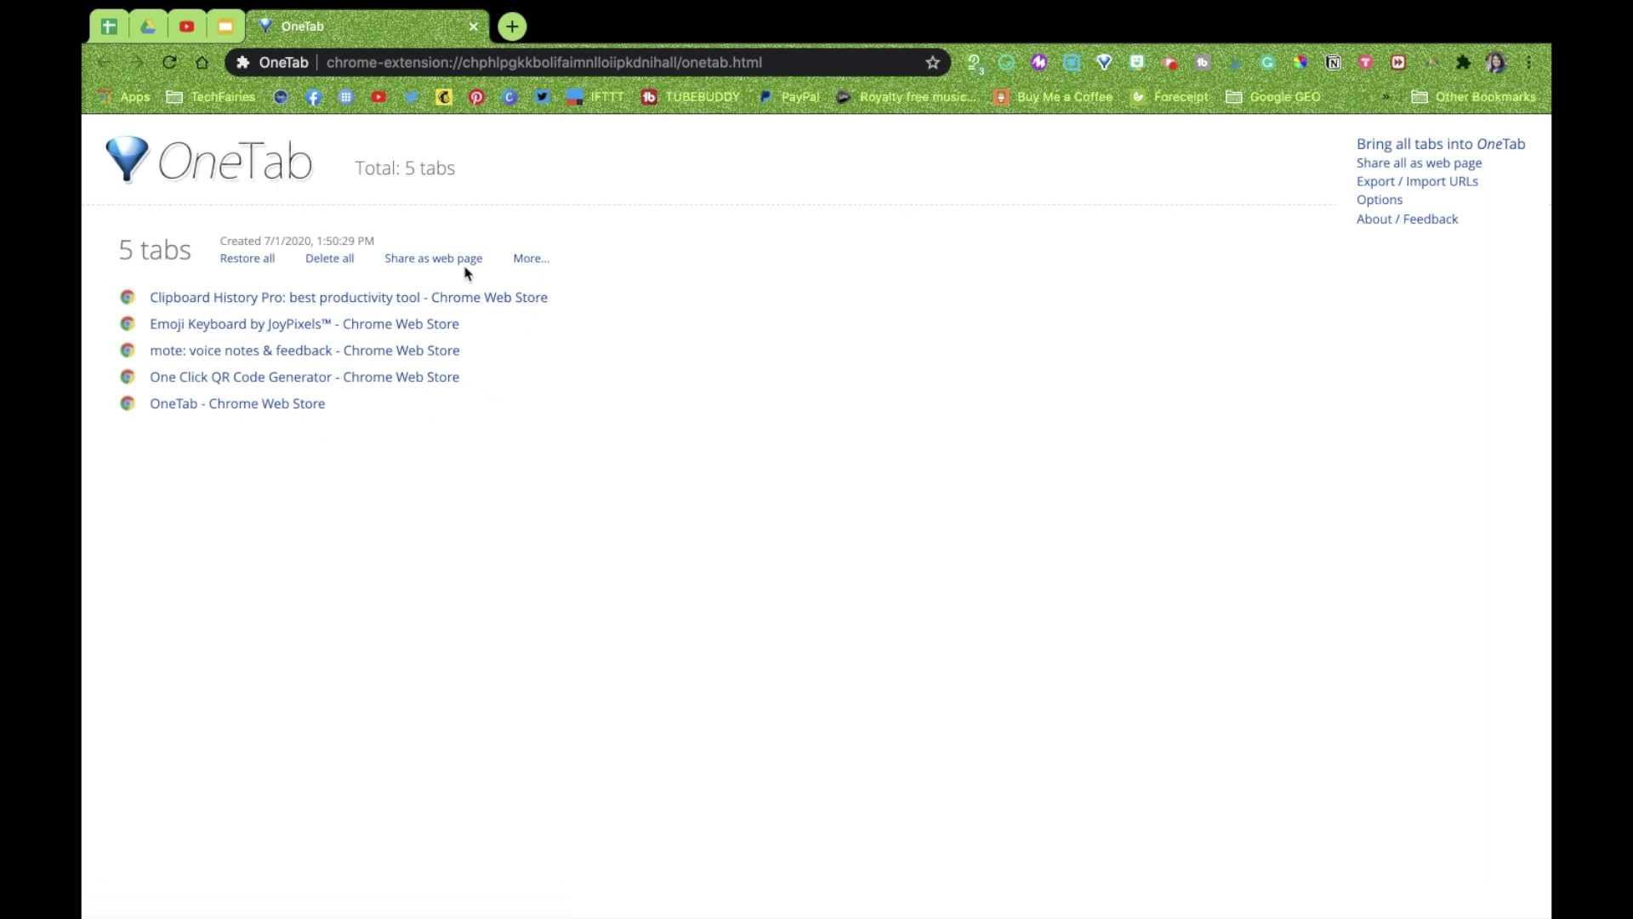
# Replace the group's old name with 'Top 5 Must-Have Chrome Extensions for Teachers'
pyautogui.click(532, 260)
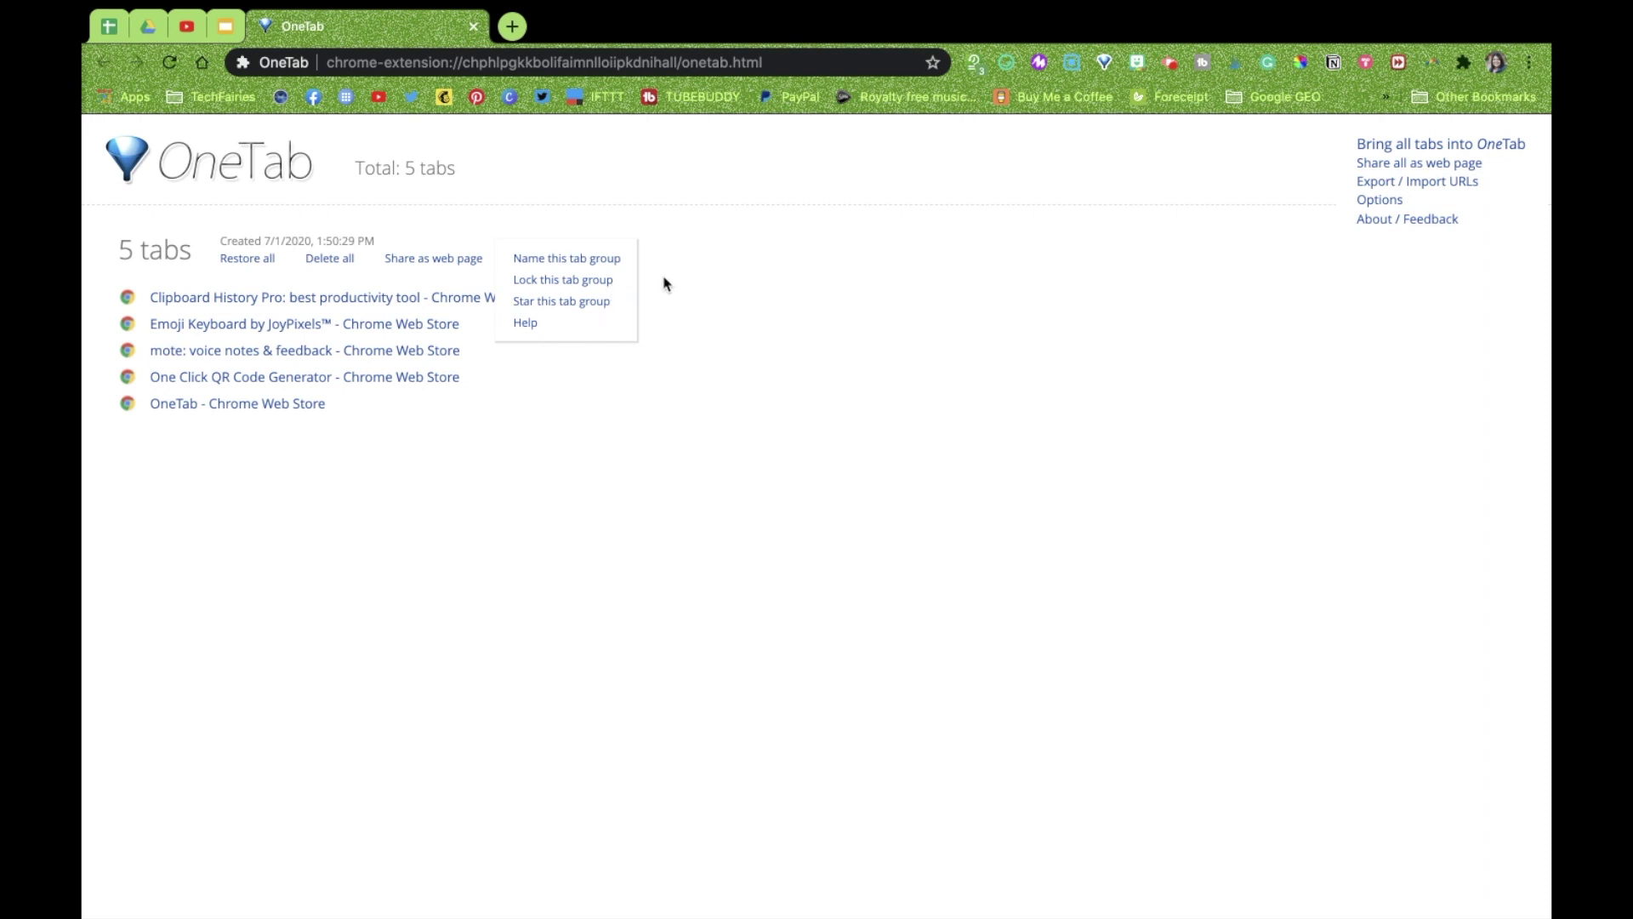
pyautogui.click(605, 259)
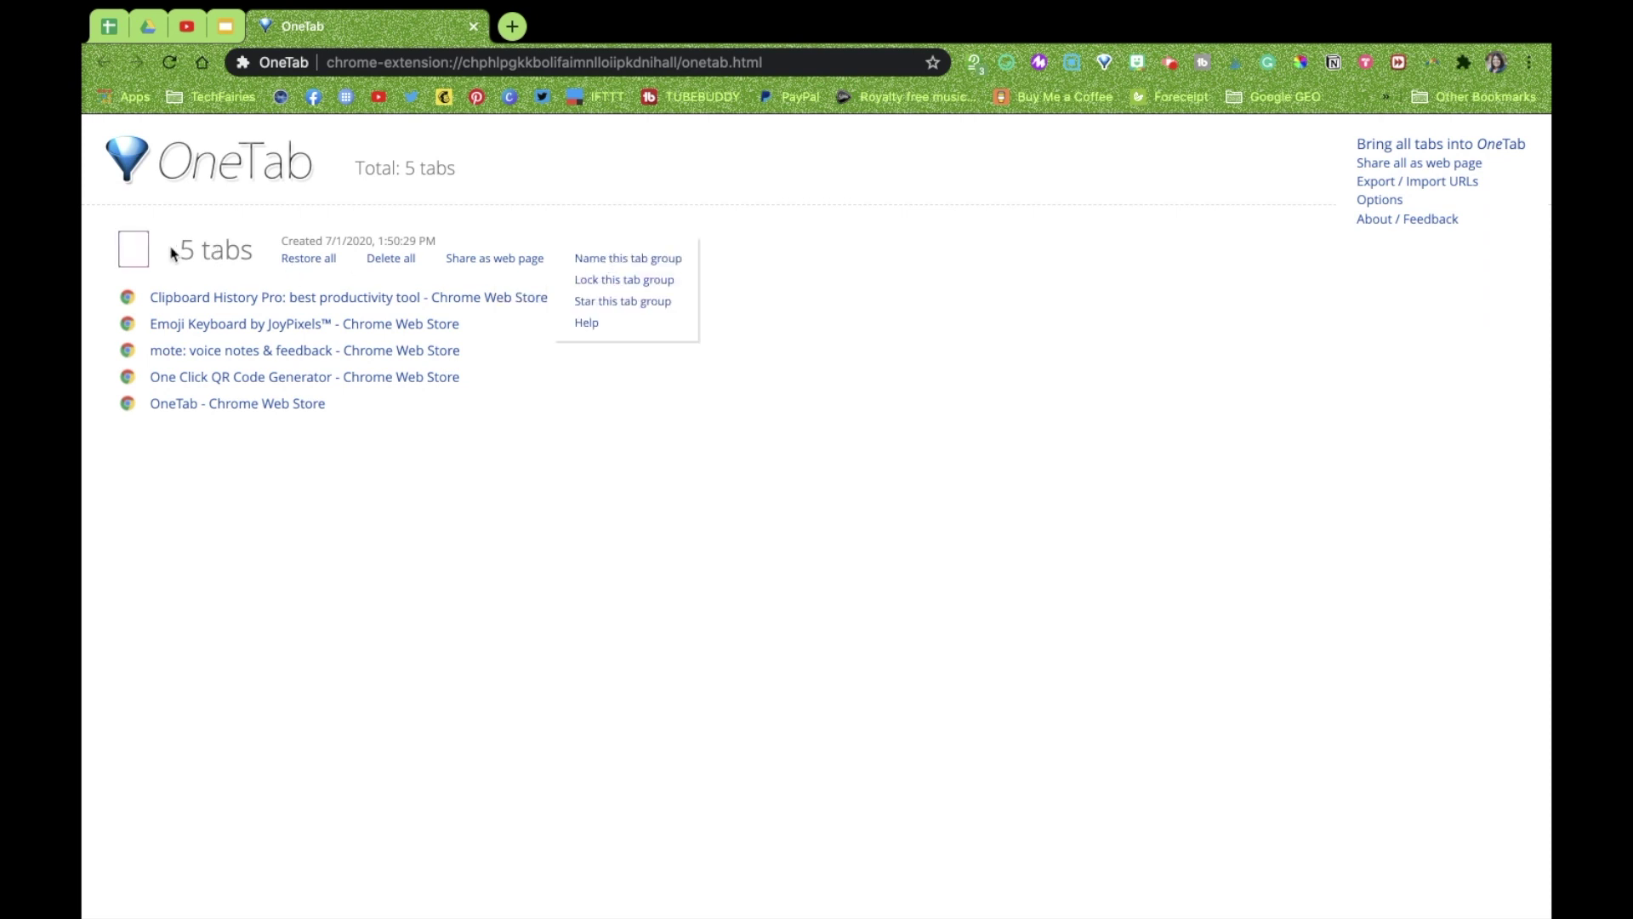
pyautogui.click(133, 252)
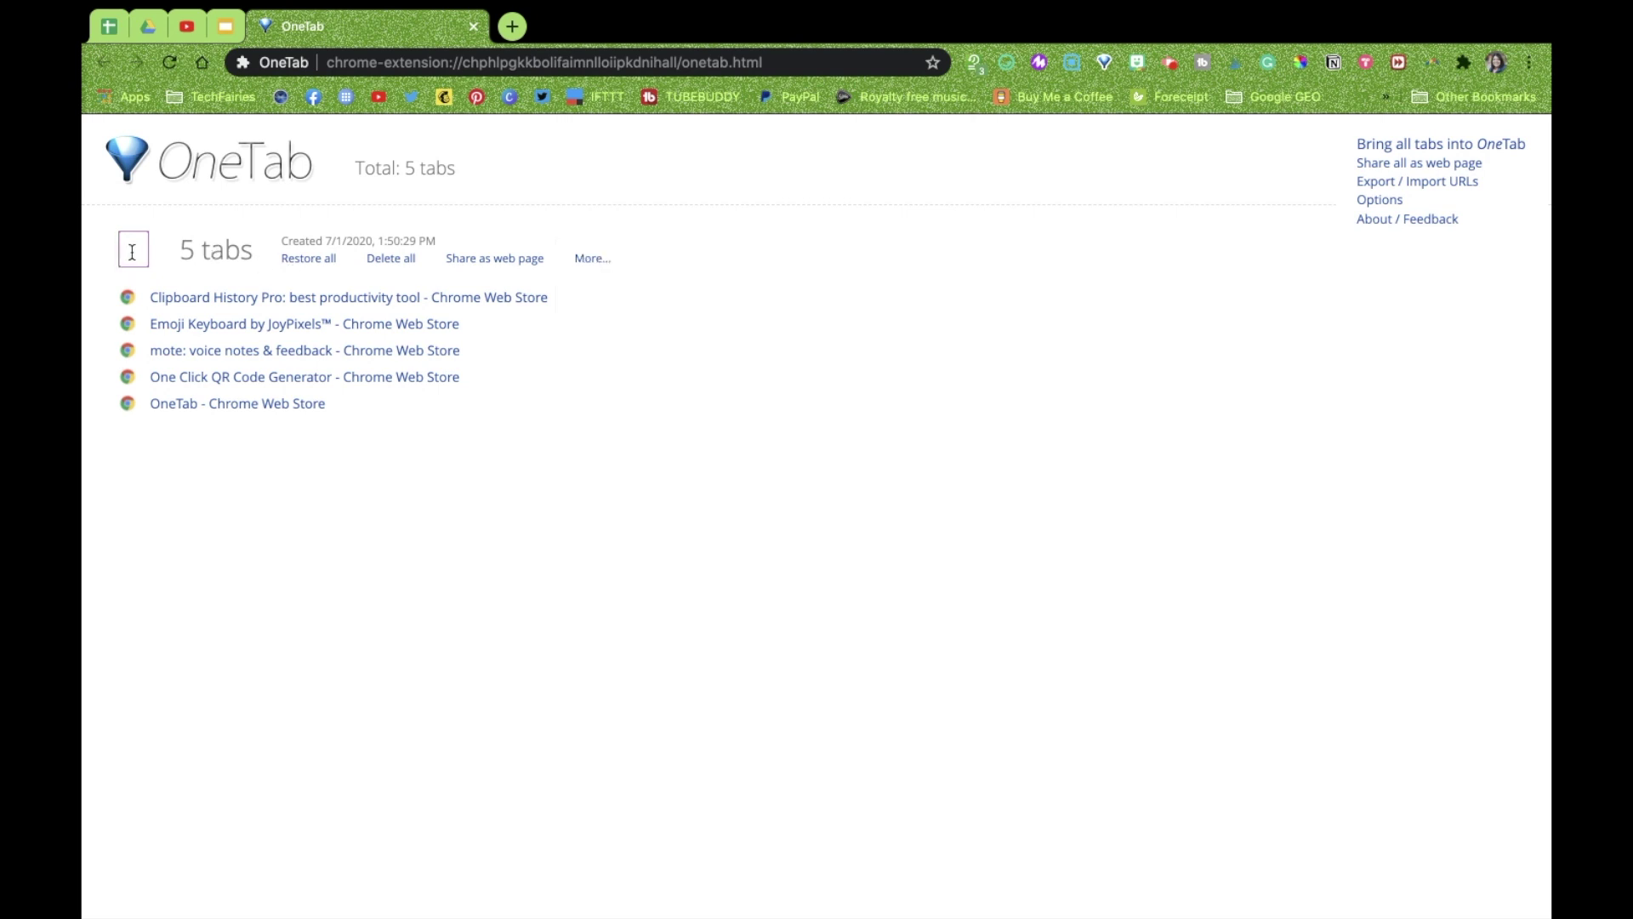
pyautogui.write('Chrome We')
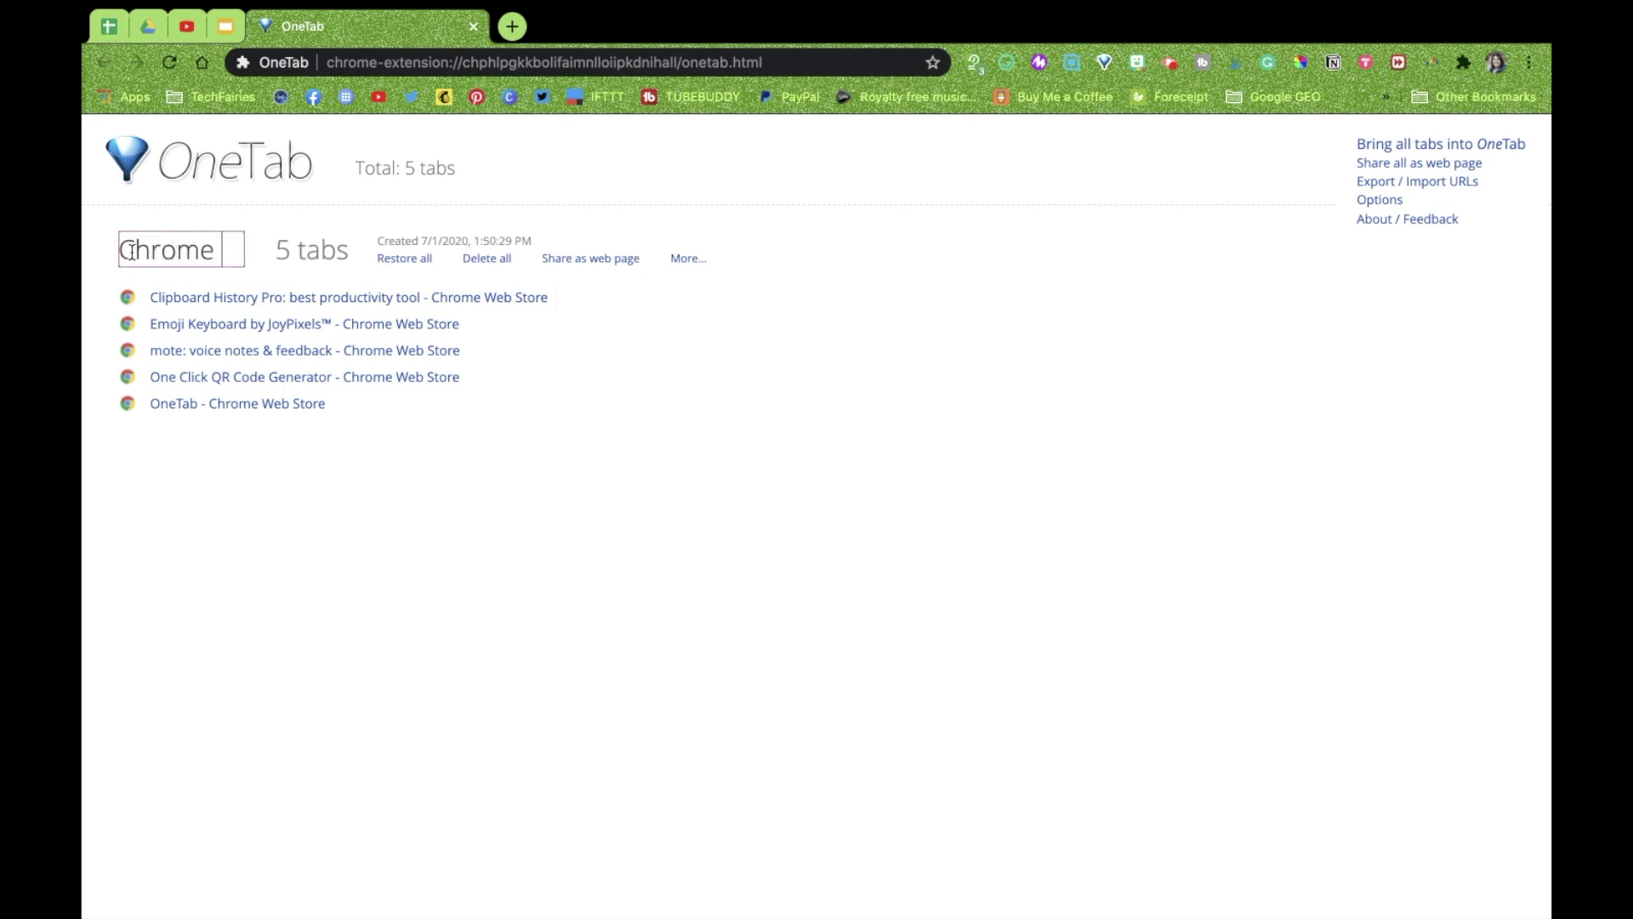
pyautogui.press('BackSpace')
pyautogui.press('BackSpace')
pyautogui.press('BackSpace')
pyautogui.press('BackSpace')
pyautogui.press('BackSpace')
pyautogui.press('BackSpace')
pyautogui.press('BackSpace')
pyautogui.press('BackSpace')
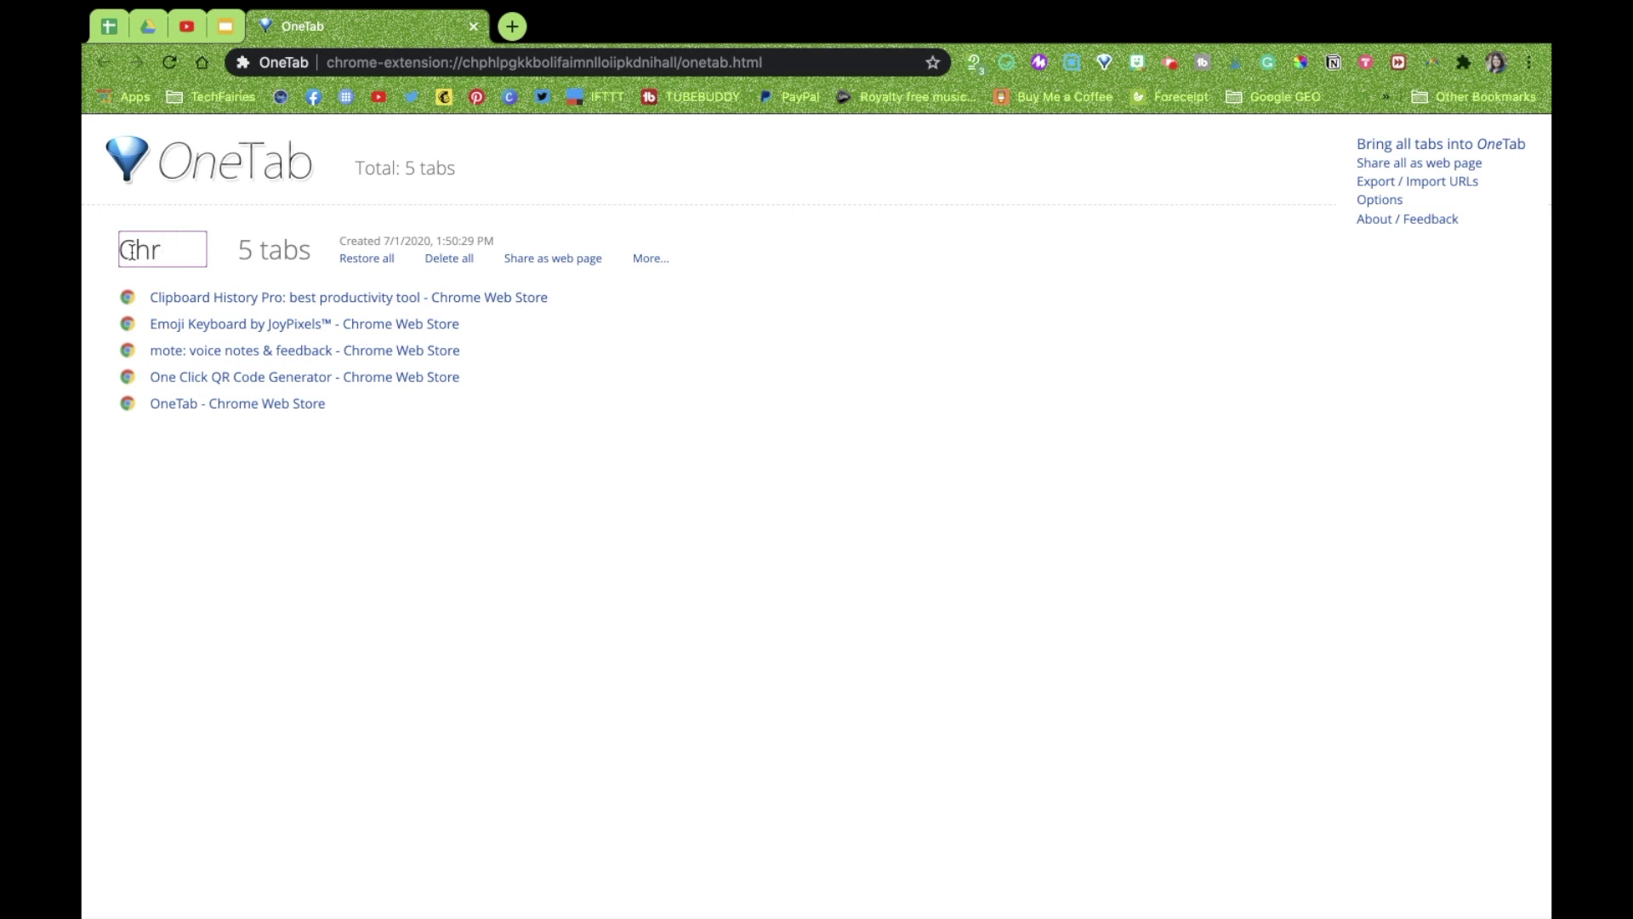
pyautogui.press('BackSpace')
pyautogui.write('Top 6 M')
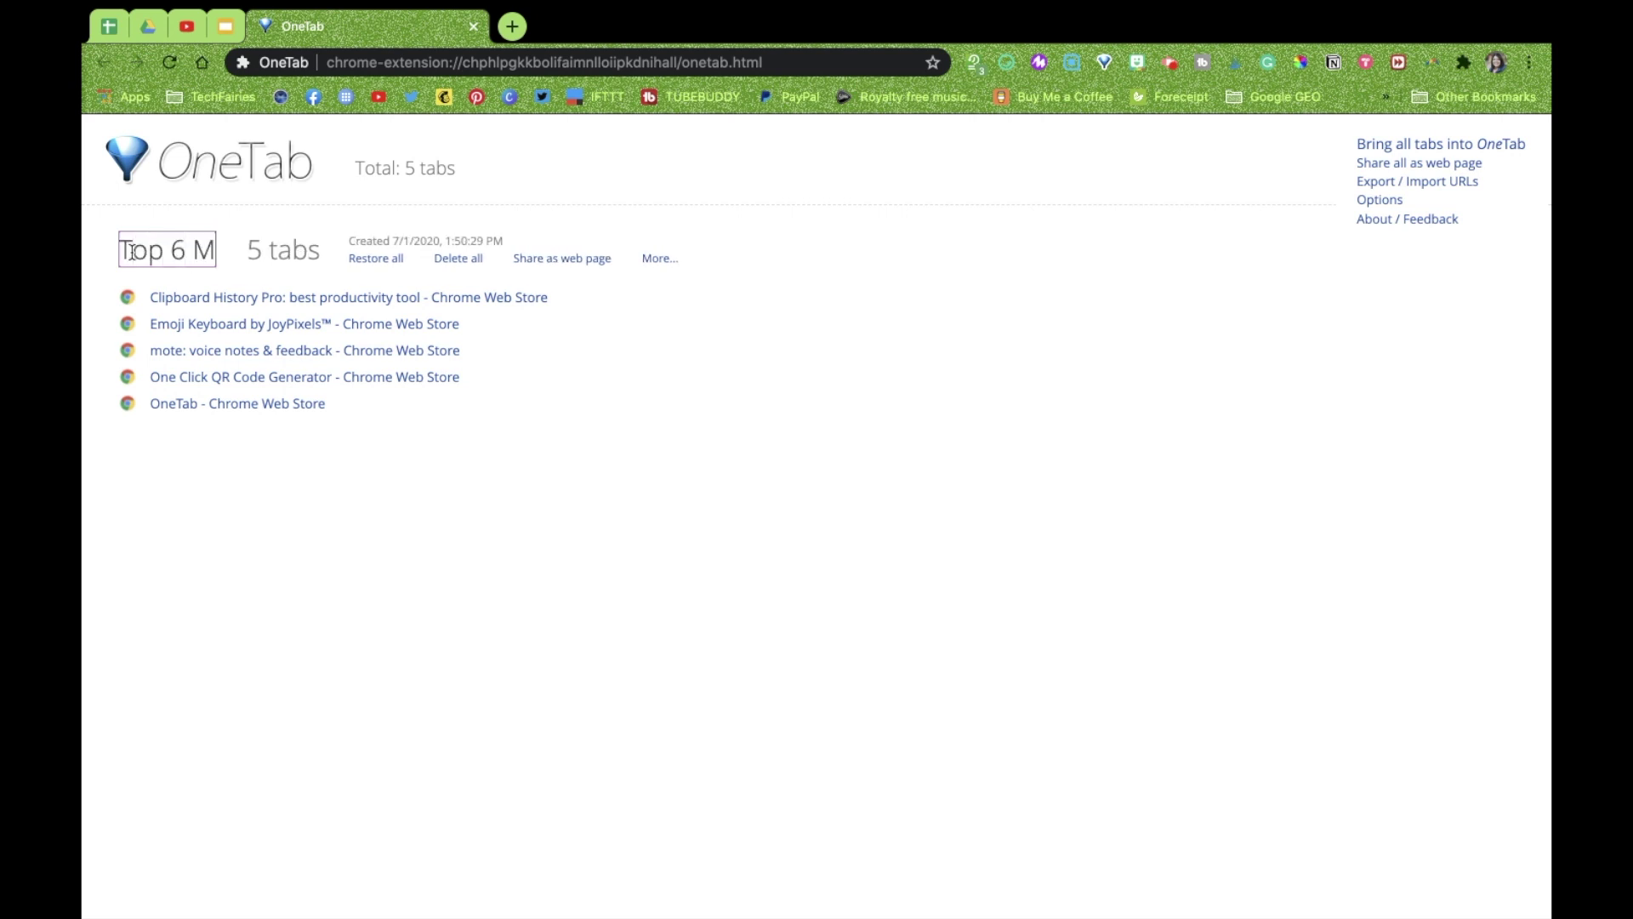
pyautogui.write('ust-H')
pyautogui.press('BackSpace')
pyautogui.press('BackSpace')
pyautogui.press('BackSpace')
pyautogui.press('BackSpace')
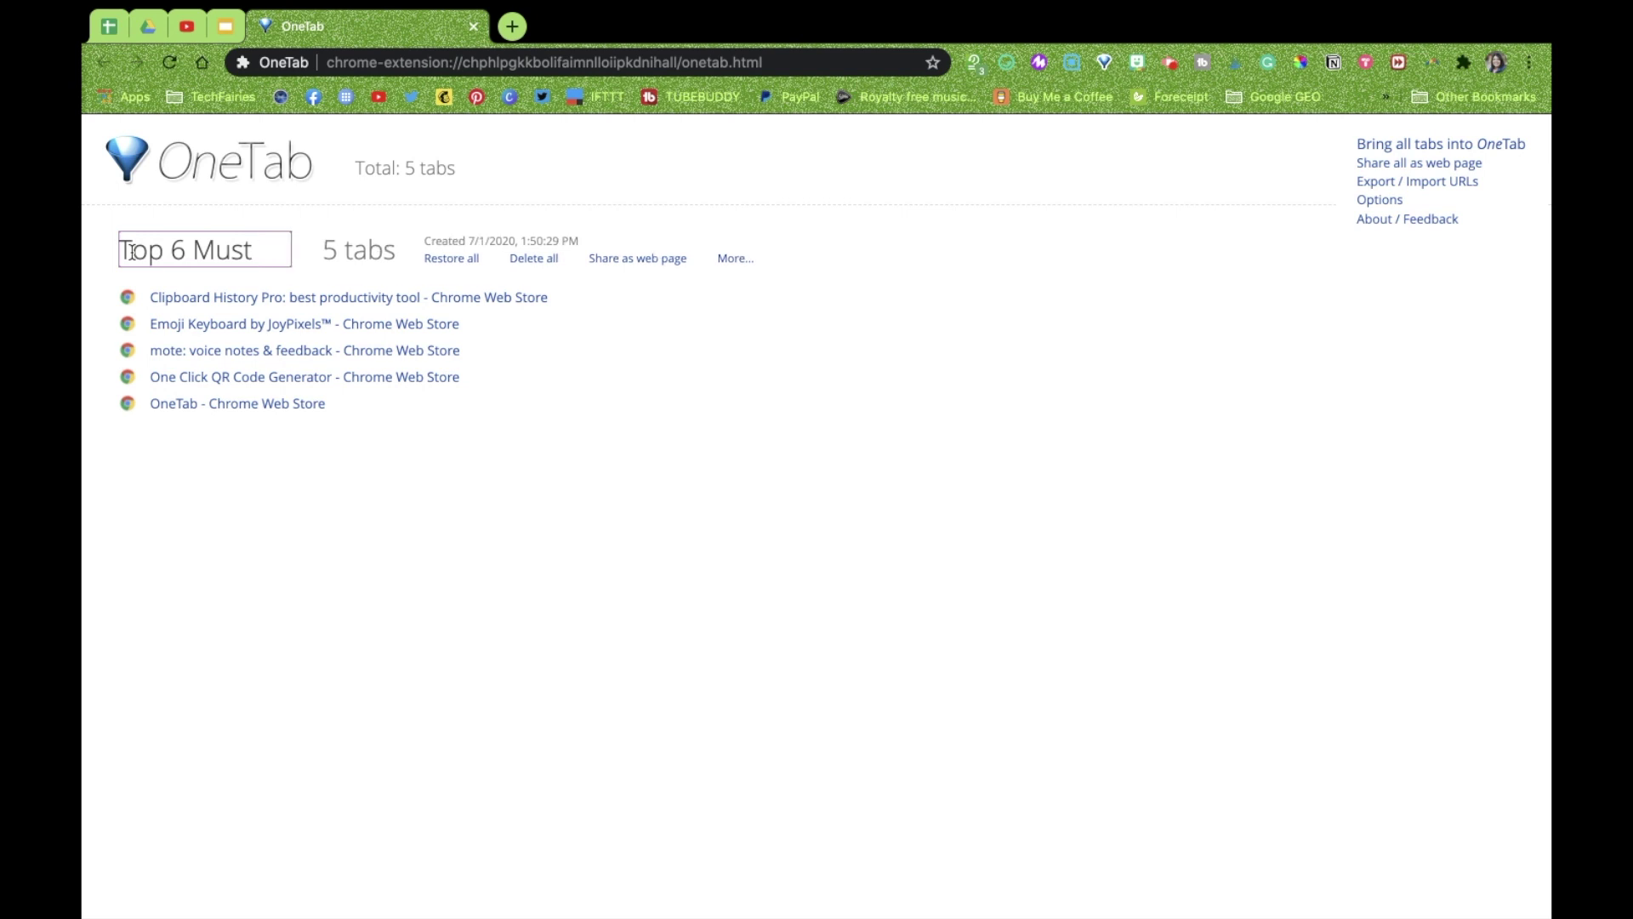
pyautogui.press('BackSpace')
pyautogui.press('BackSpace')
pyautogui.press('BackSpace')
pyautogui.write('5 ')
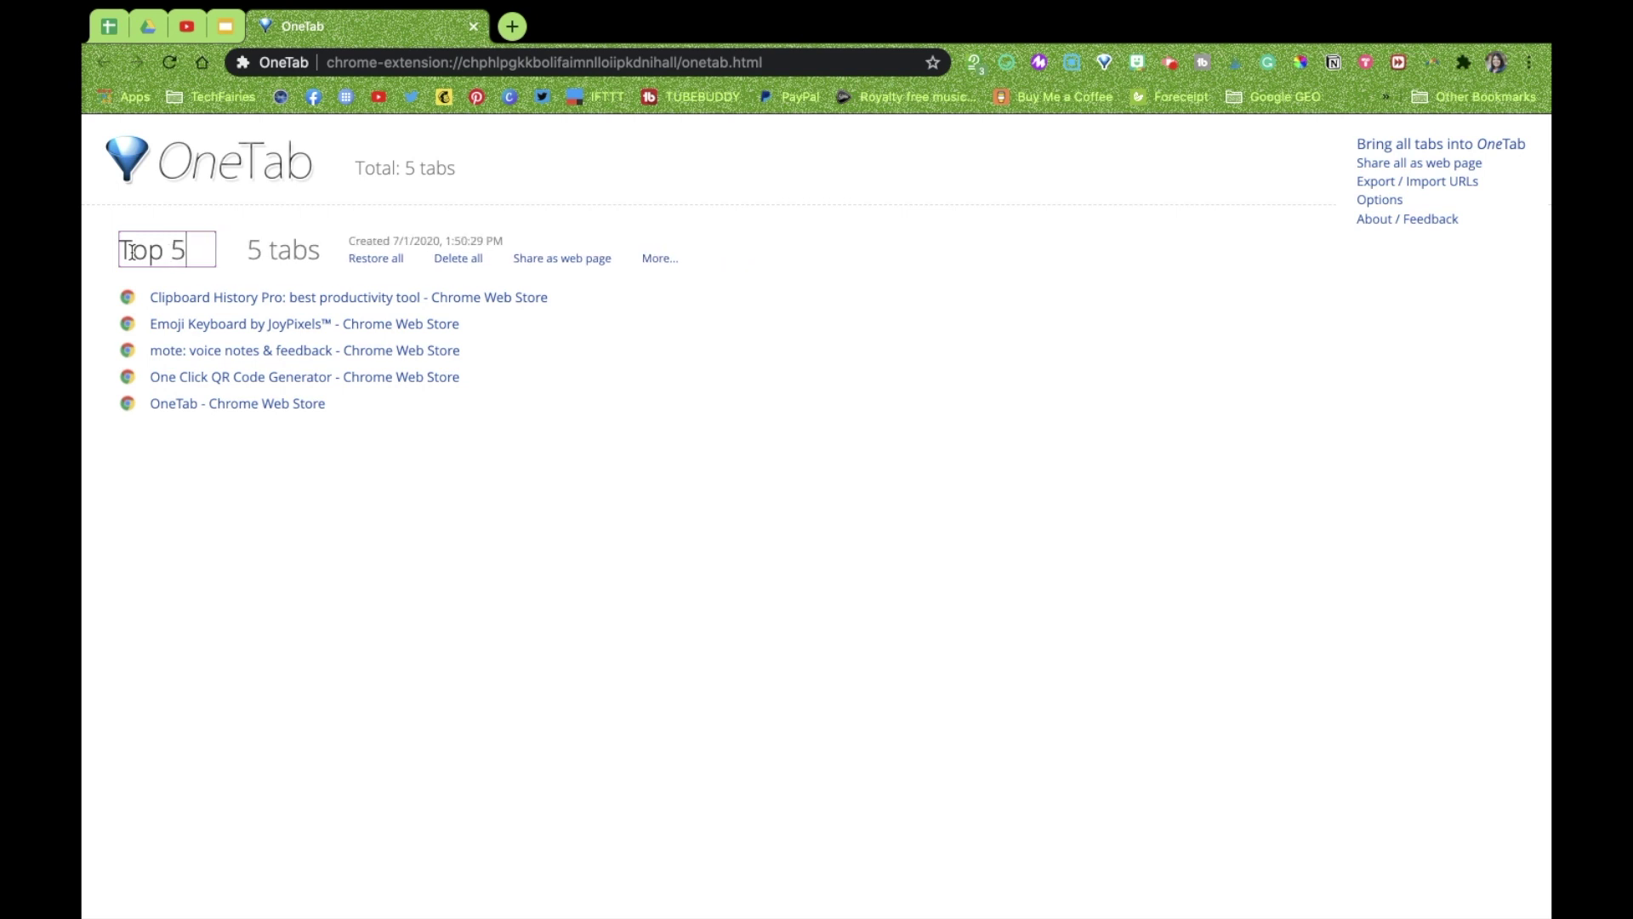
pyautogui.write('Must-')
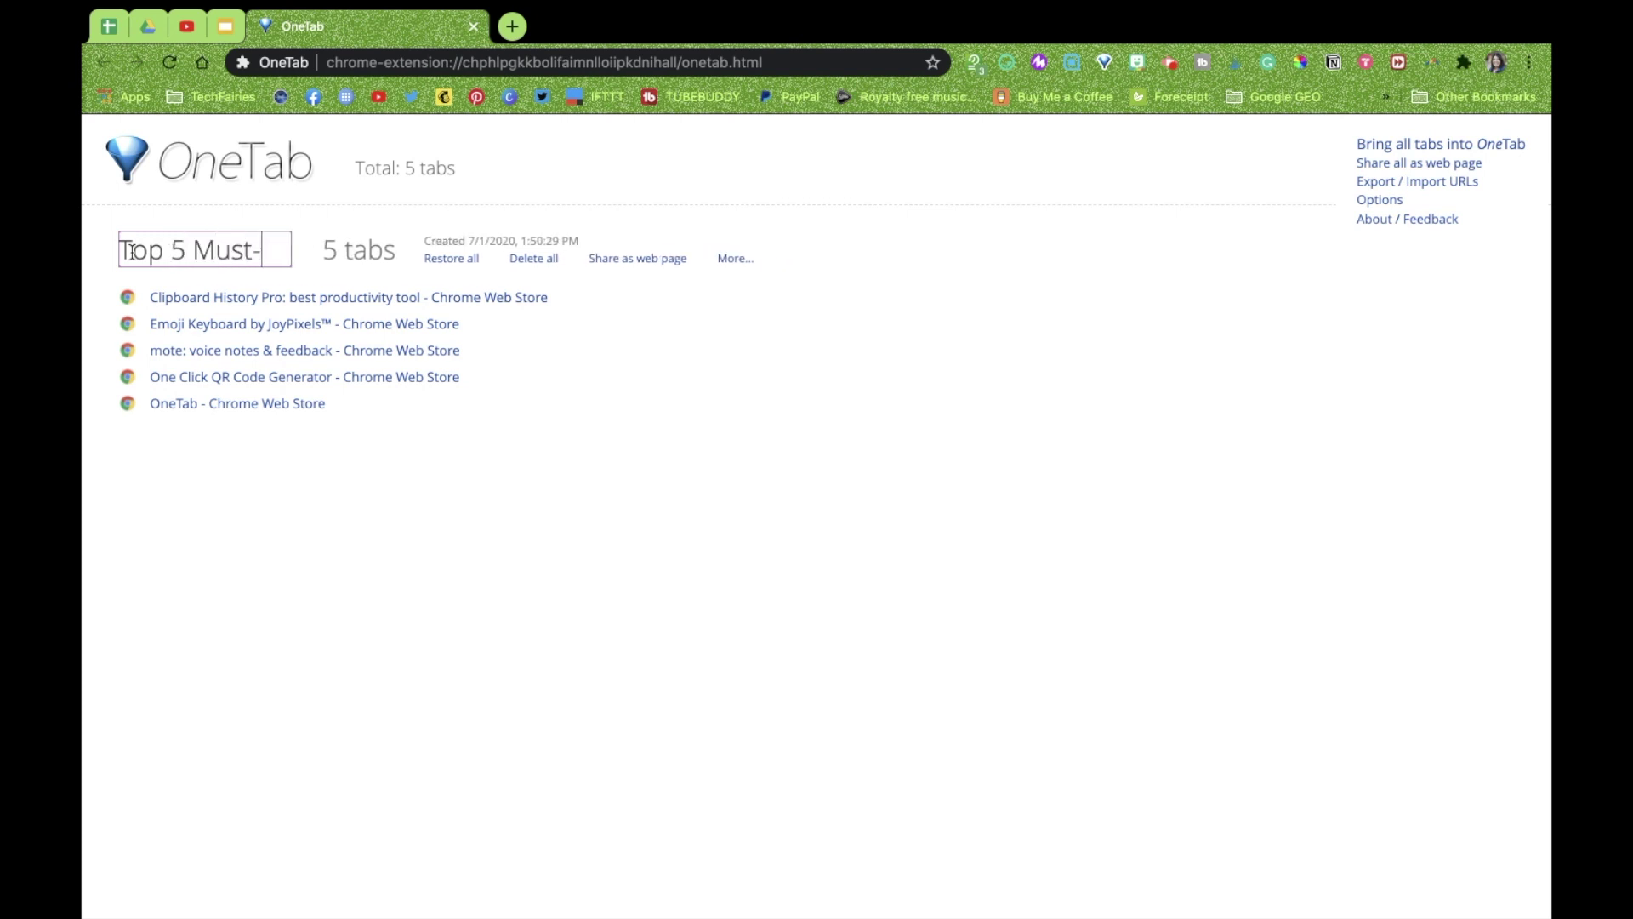
pyautogui.write('Have Chrome E')
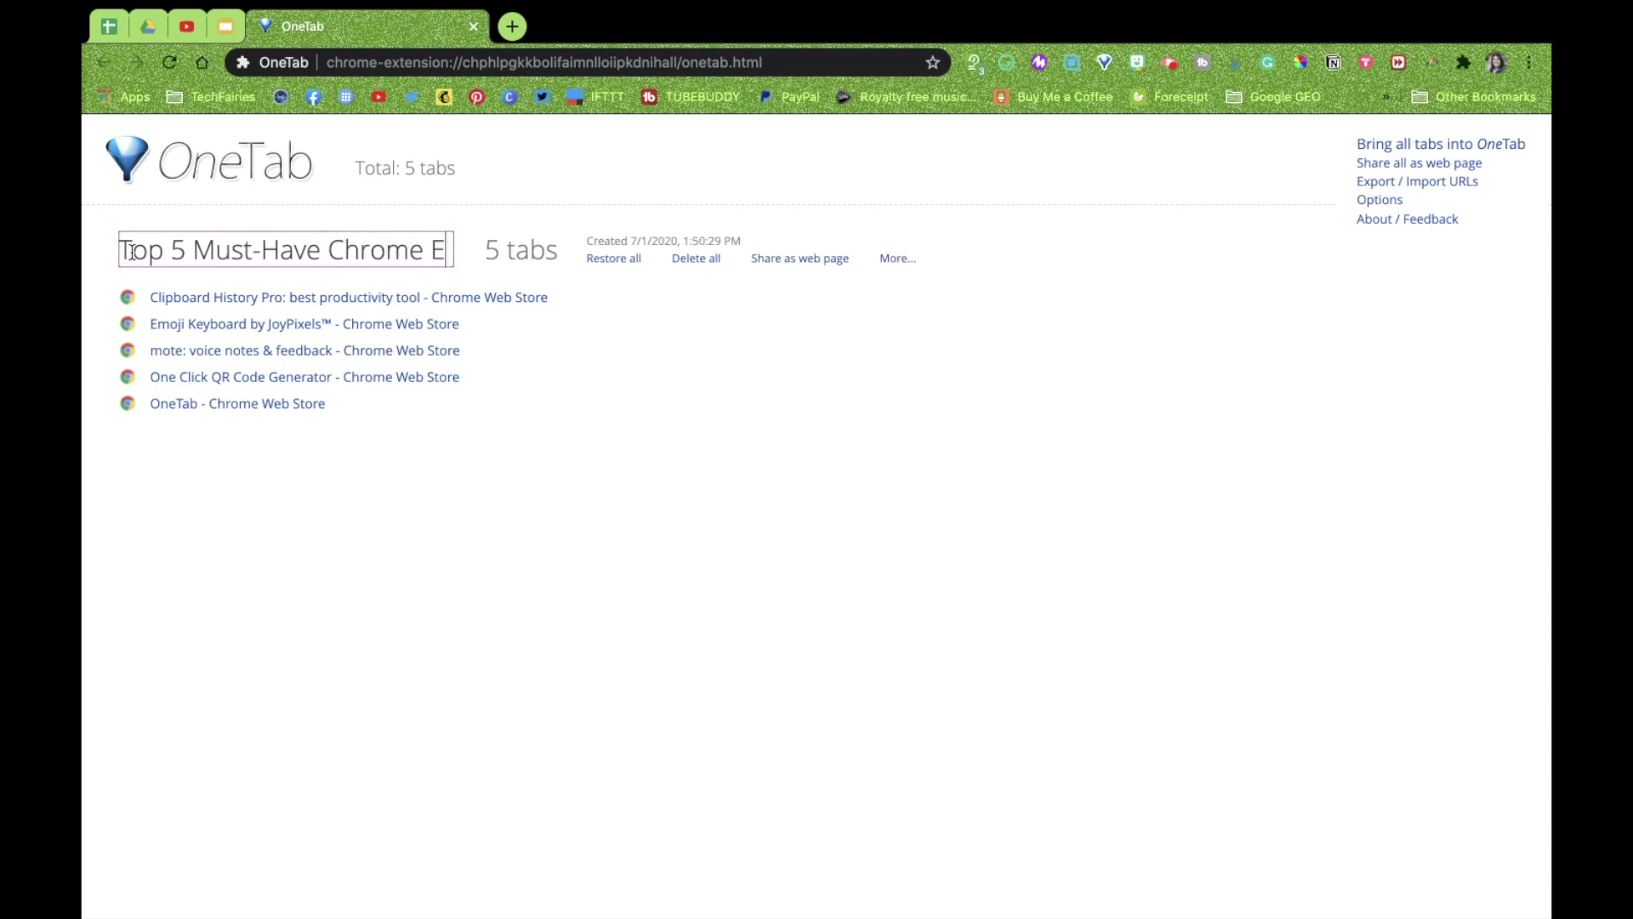
pyautogui.write('xtensions')
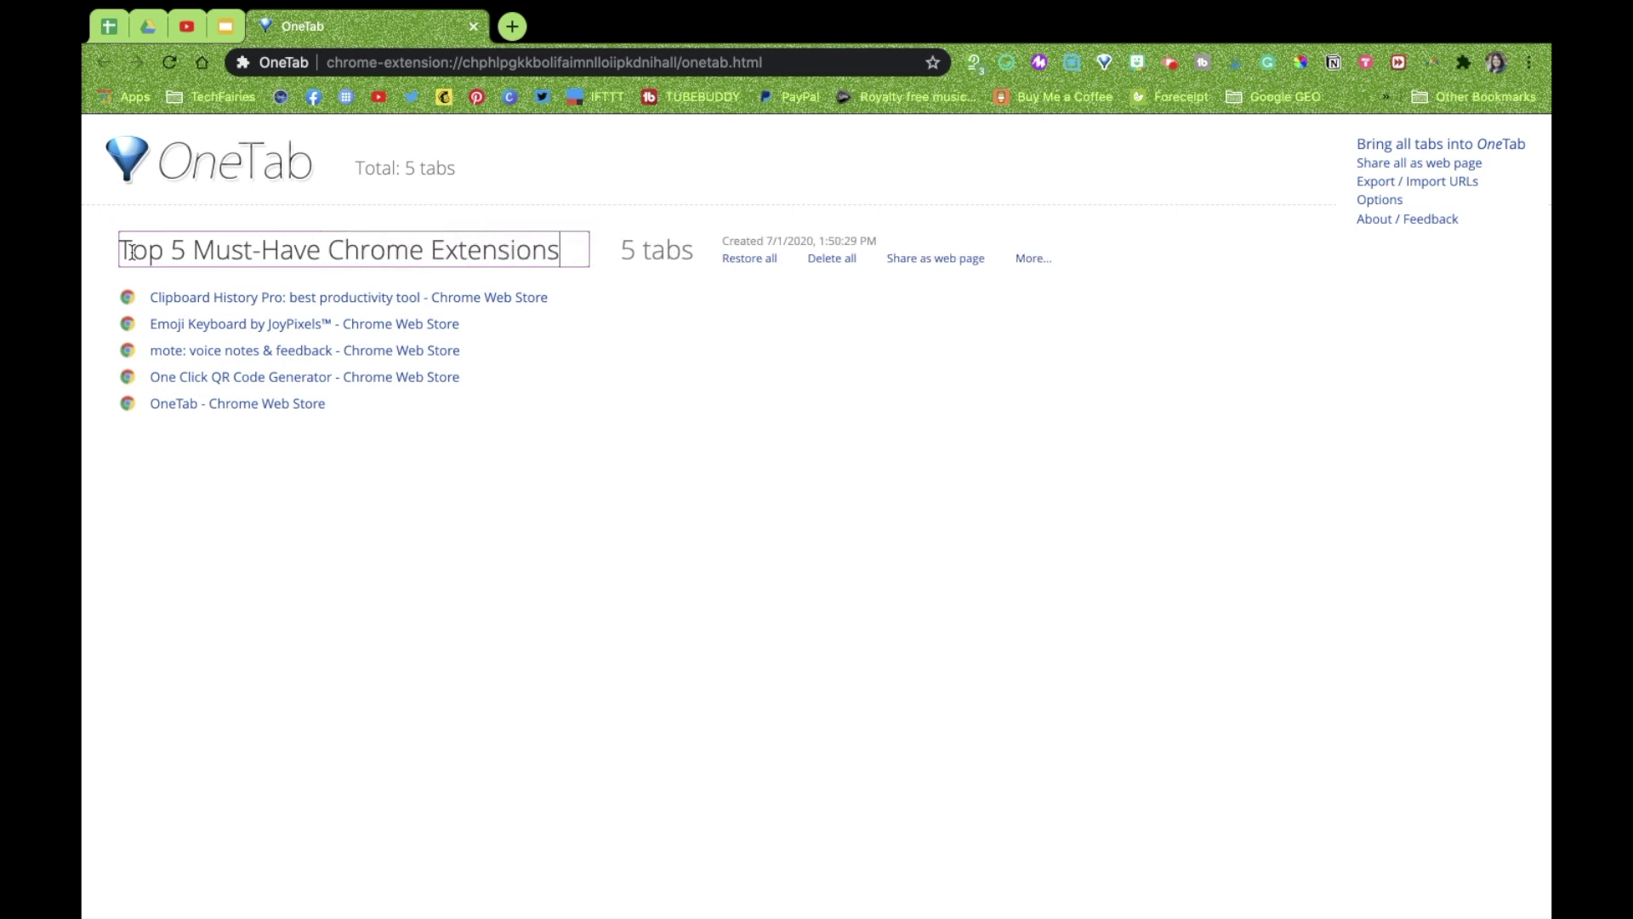
pyautogui.write(' for Teachers')
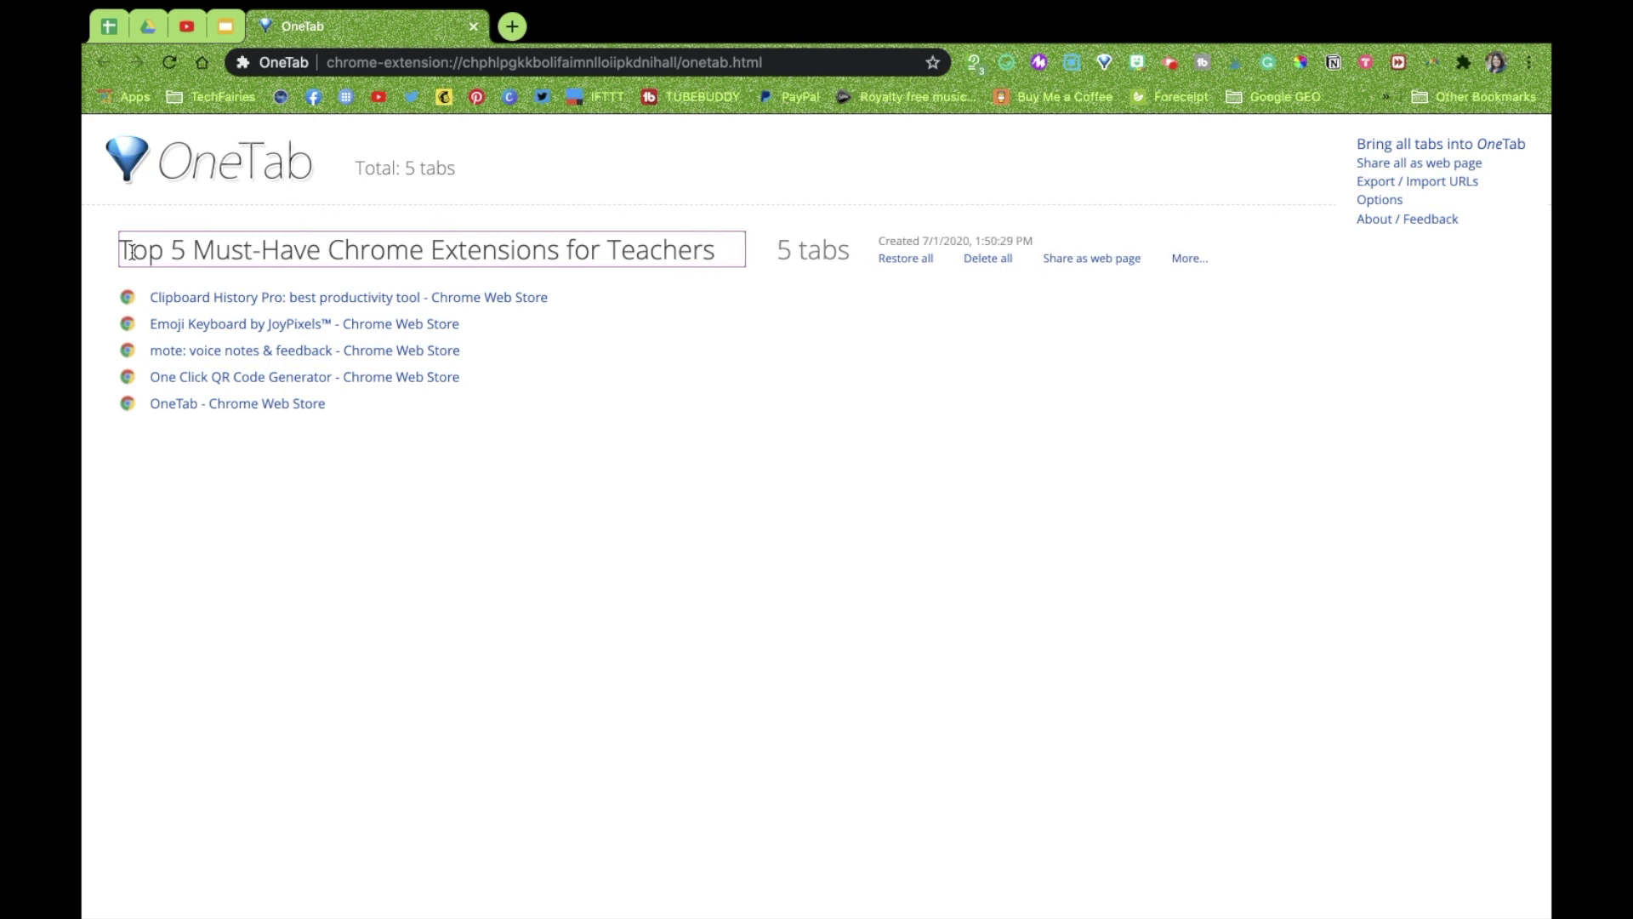
pyautogui.press('Return')
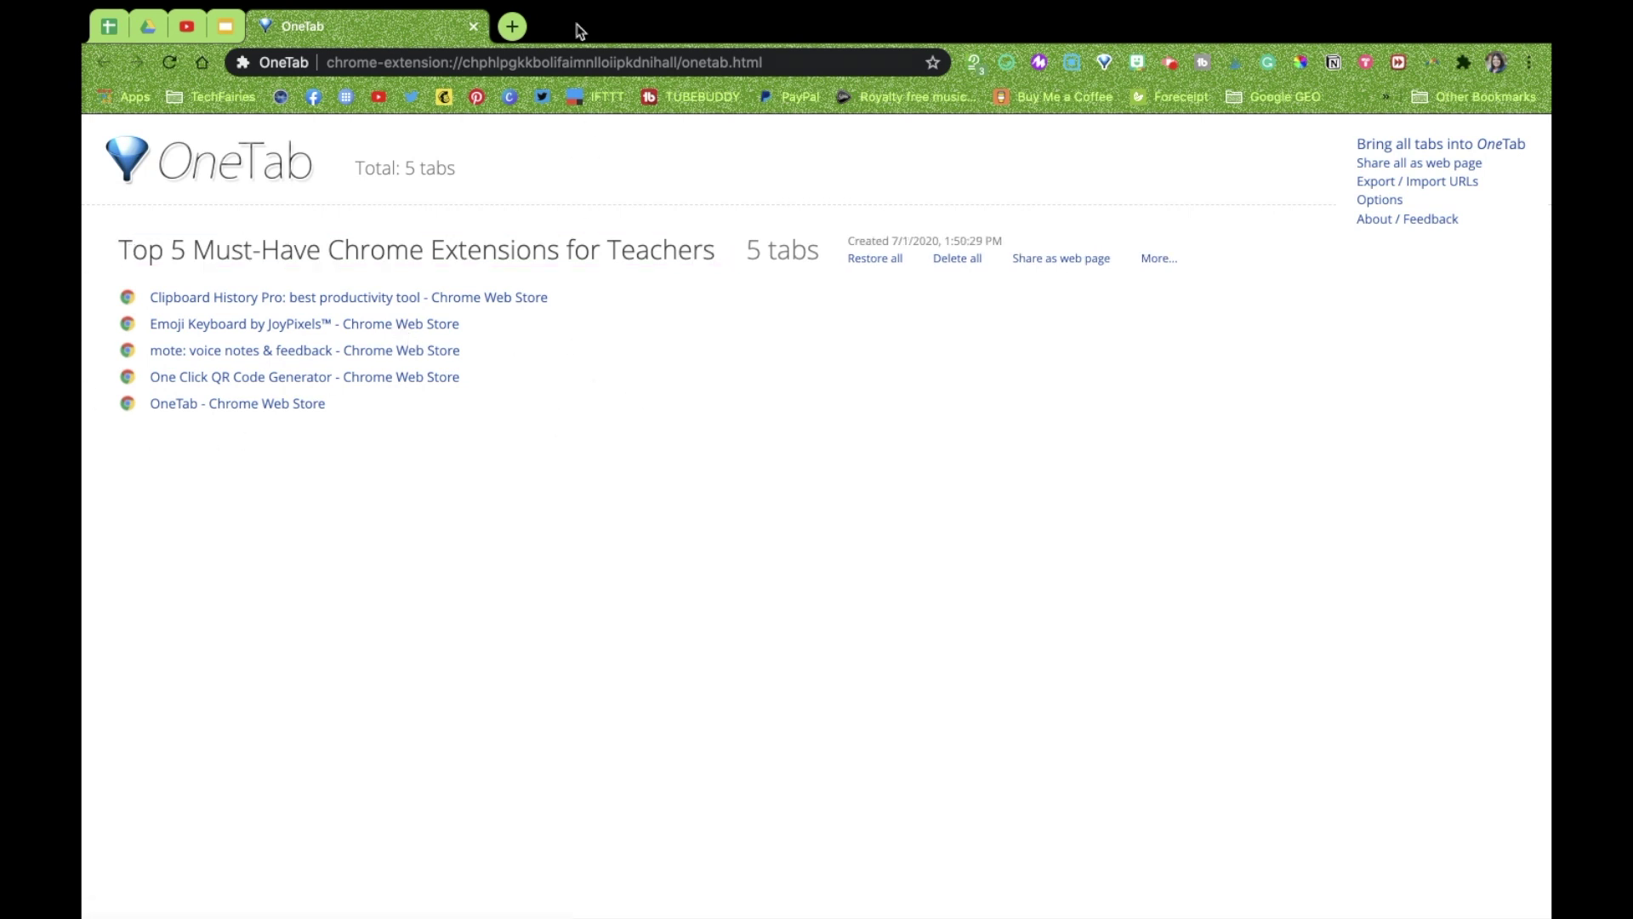
# Open the TechFairies Facebook page and the techfairies.com website in new tabs
pyautogui.click(512, 26)
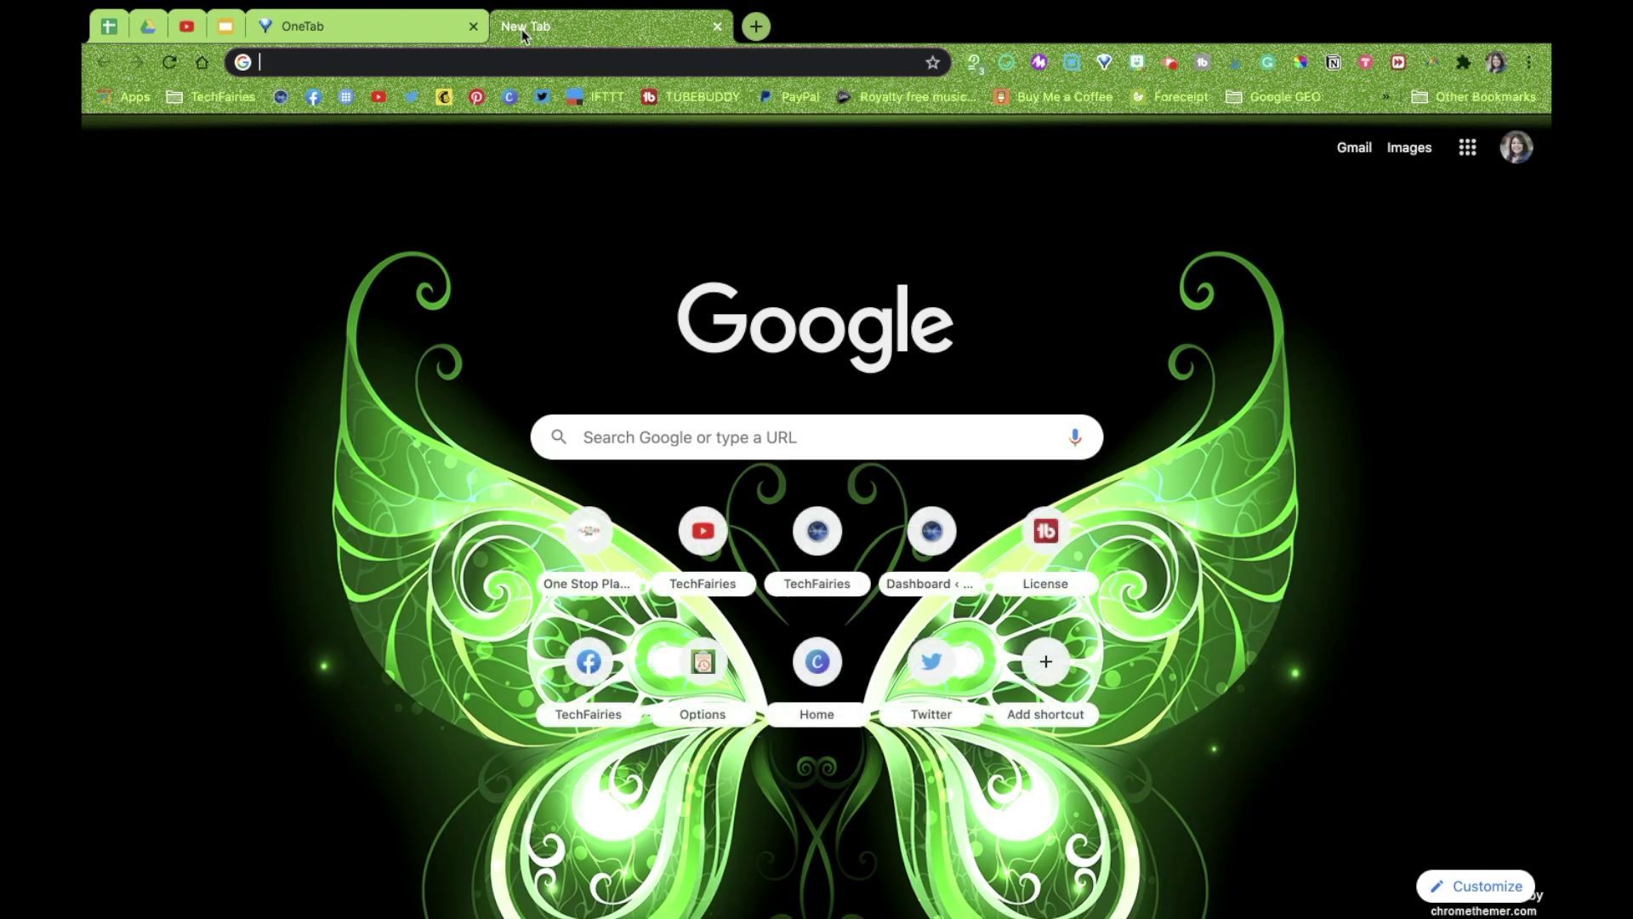
pyautogui.write('tech')
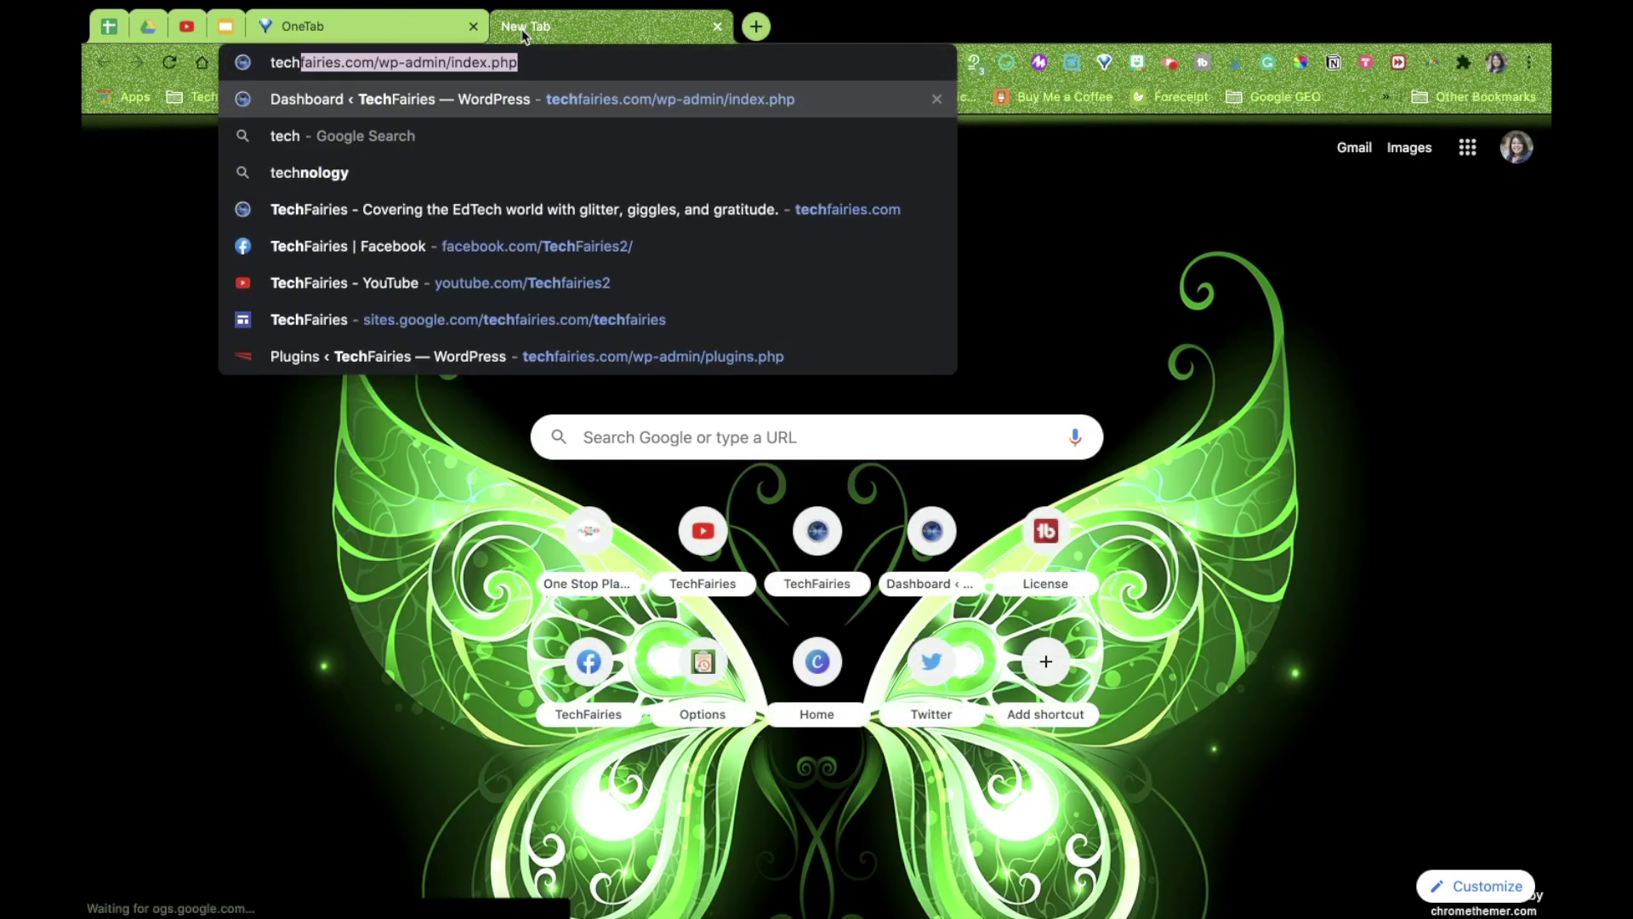
pyautogui.press('Down')
pyautogui.press('Down')
pyautogui.press('Down')
pyautogui.press('Down')
pyautogui.press('Return')
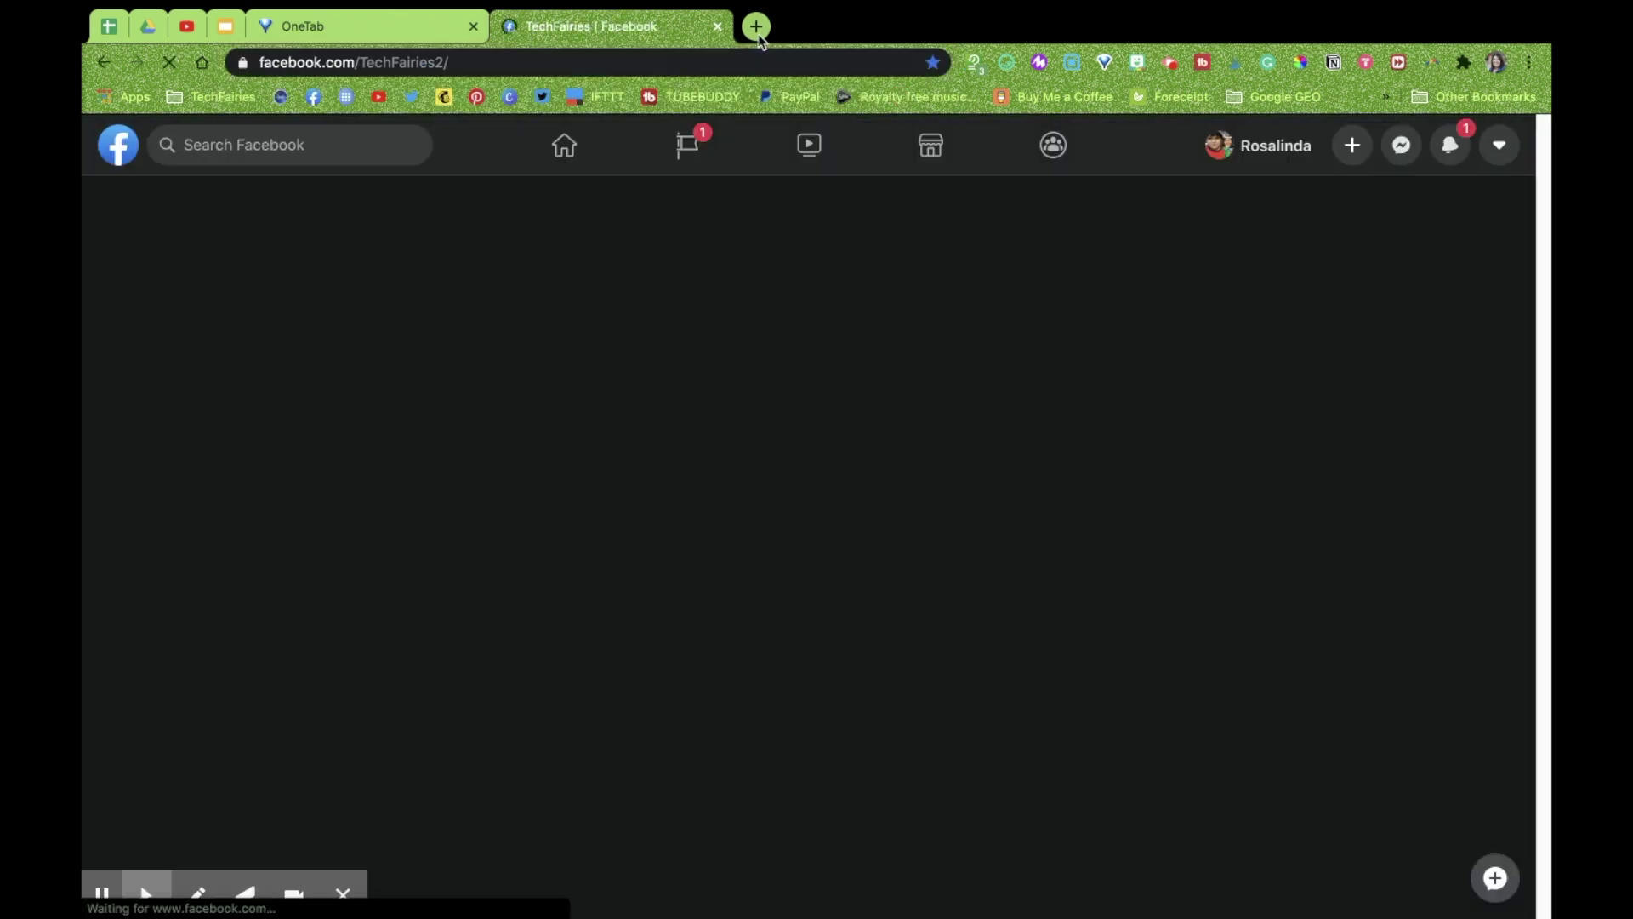
pyautogui.click(756, 27)
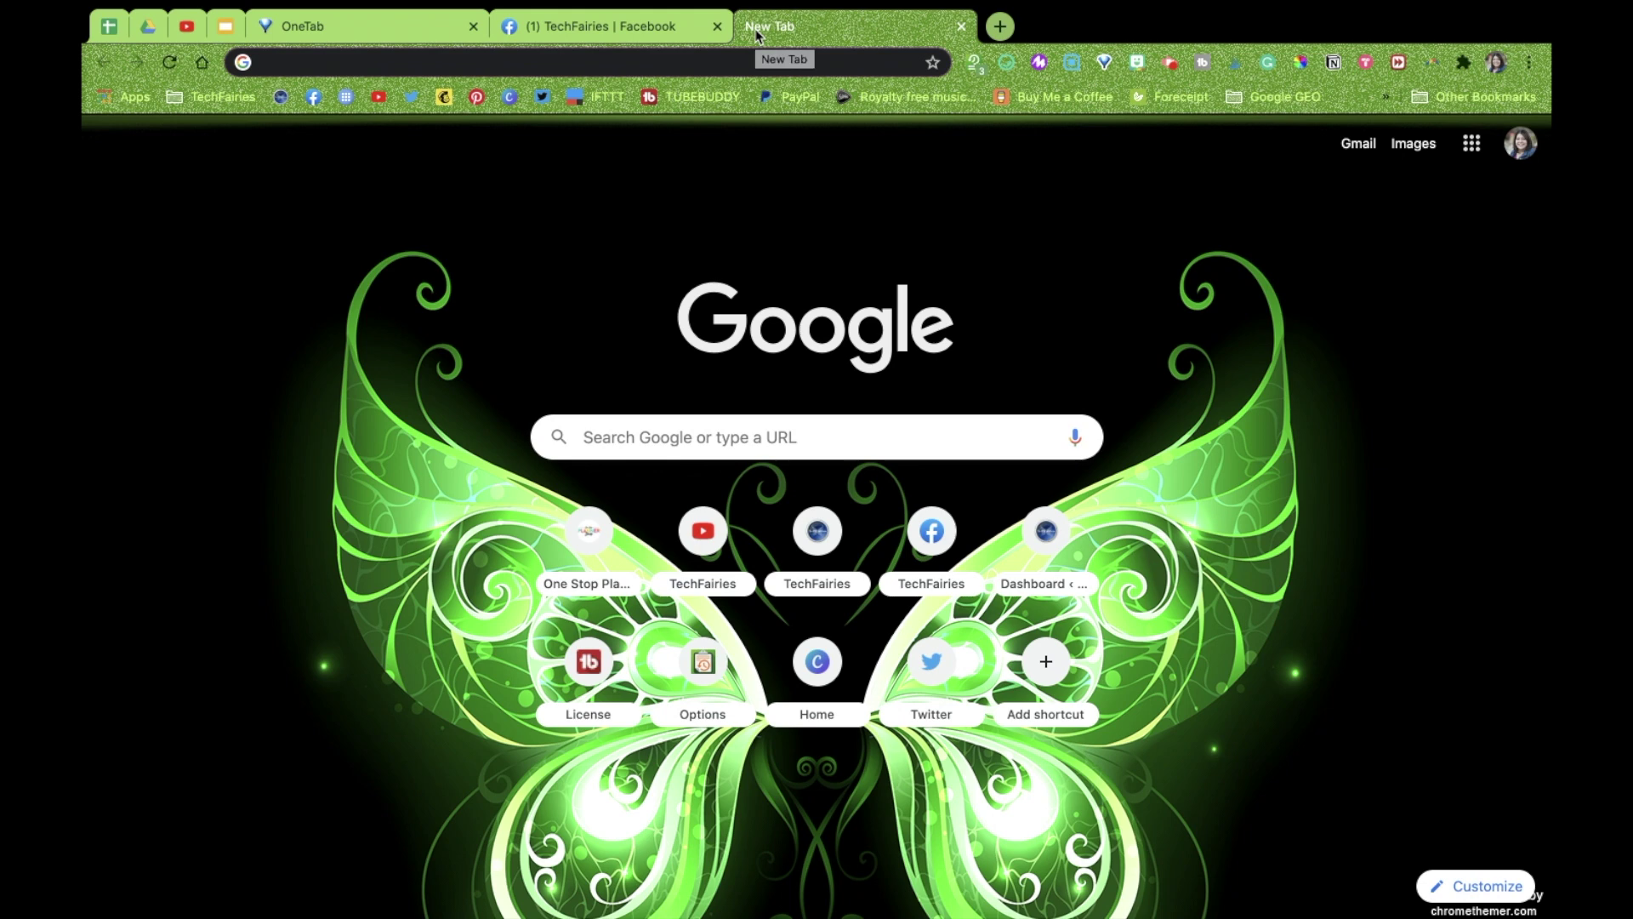
pyautogui.write('techfairies.com/wp-admin/index.php')
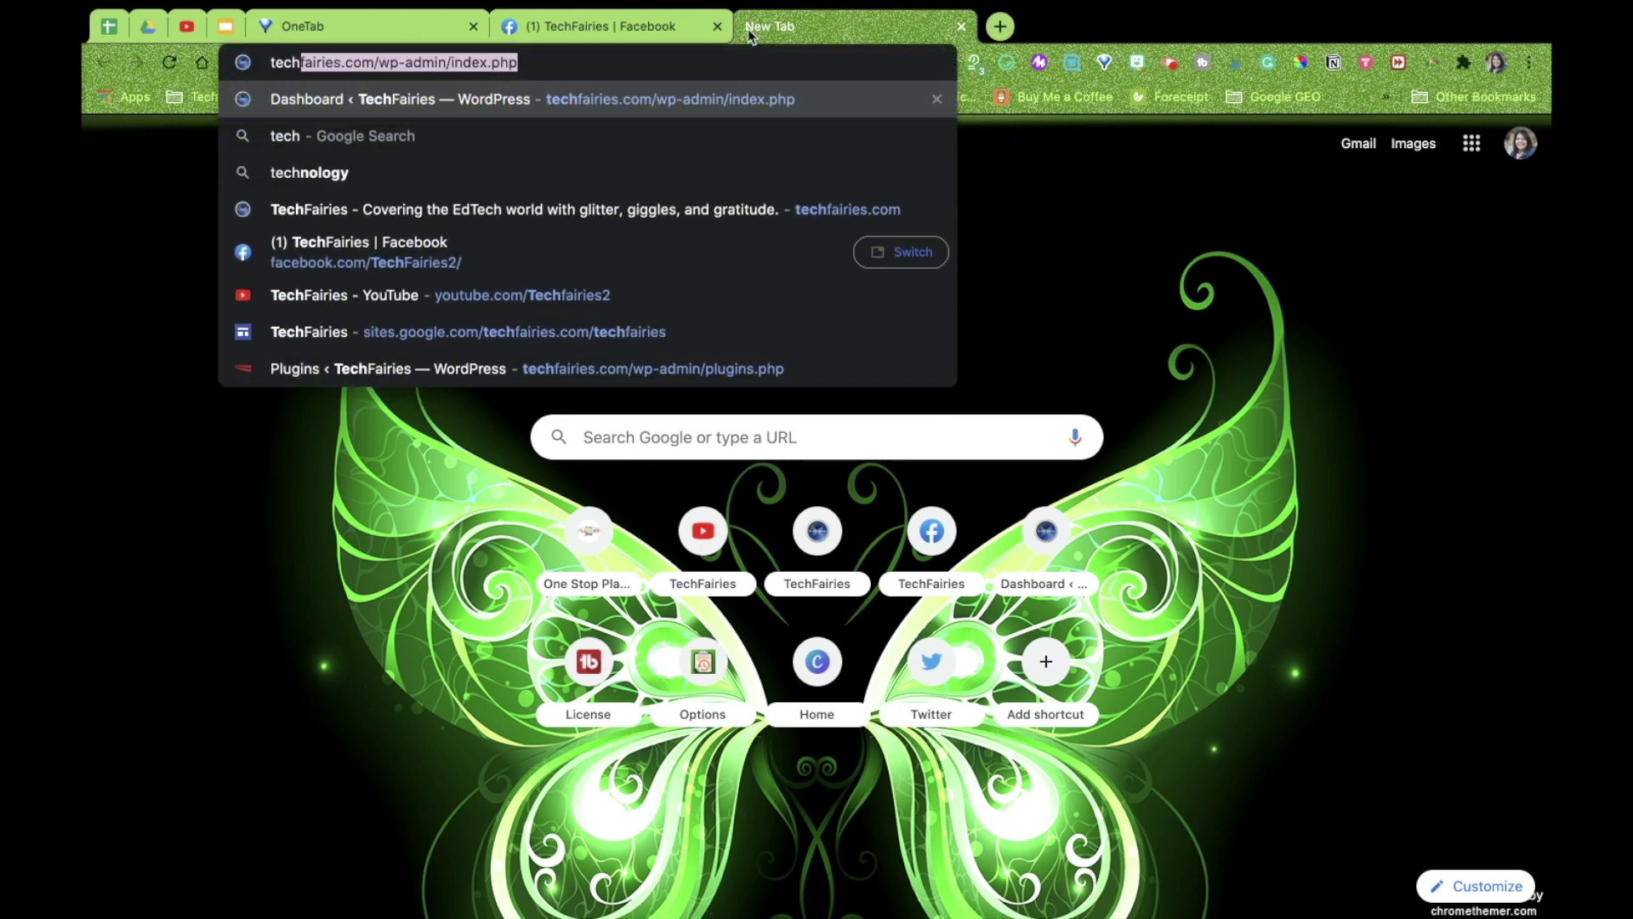
pyautogui.click(497, 205)
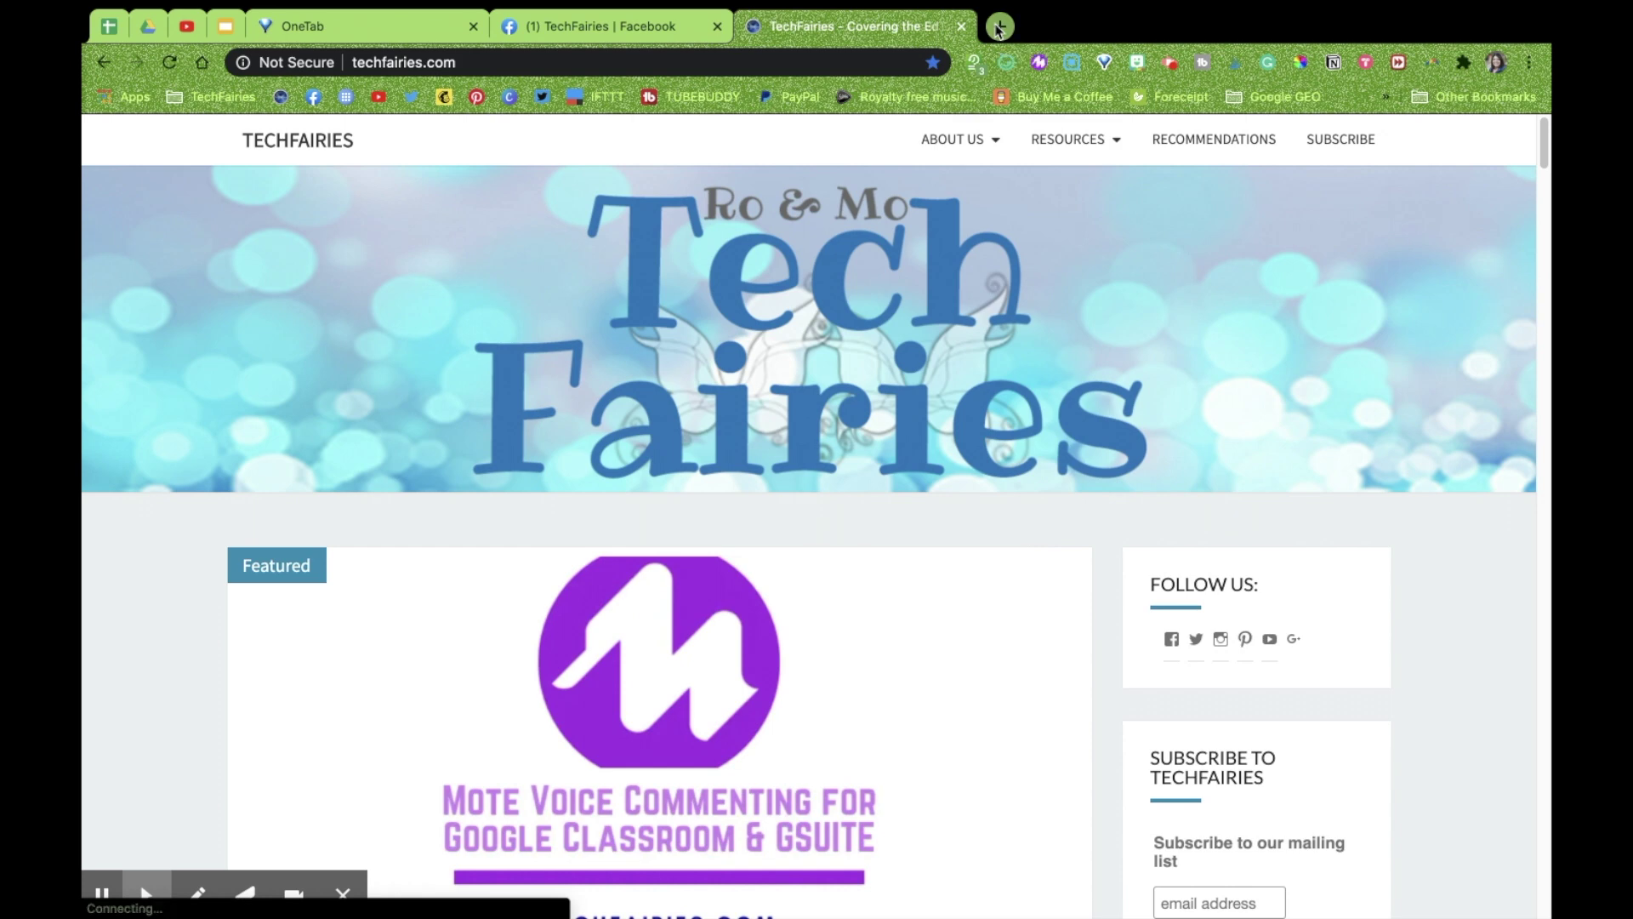
# Open the TechFairies YouTube channel, then save the three TechFairies tabs into OneTab
pyautogui.click(999, 28)
pyautogui.write('yout')
pyautogui.press('BackSpace')
pyautogui.press('BackSpace')
pyautogui.write('out')
pyautogui.press('Return')
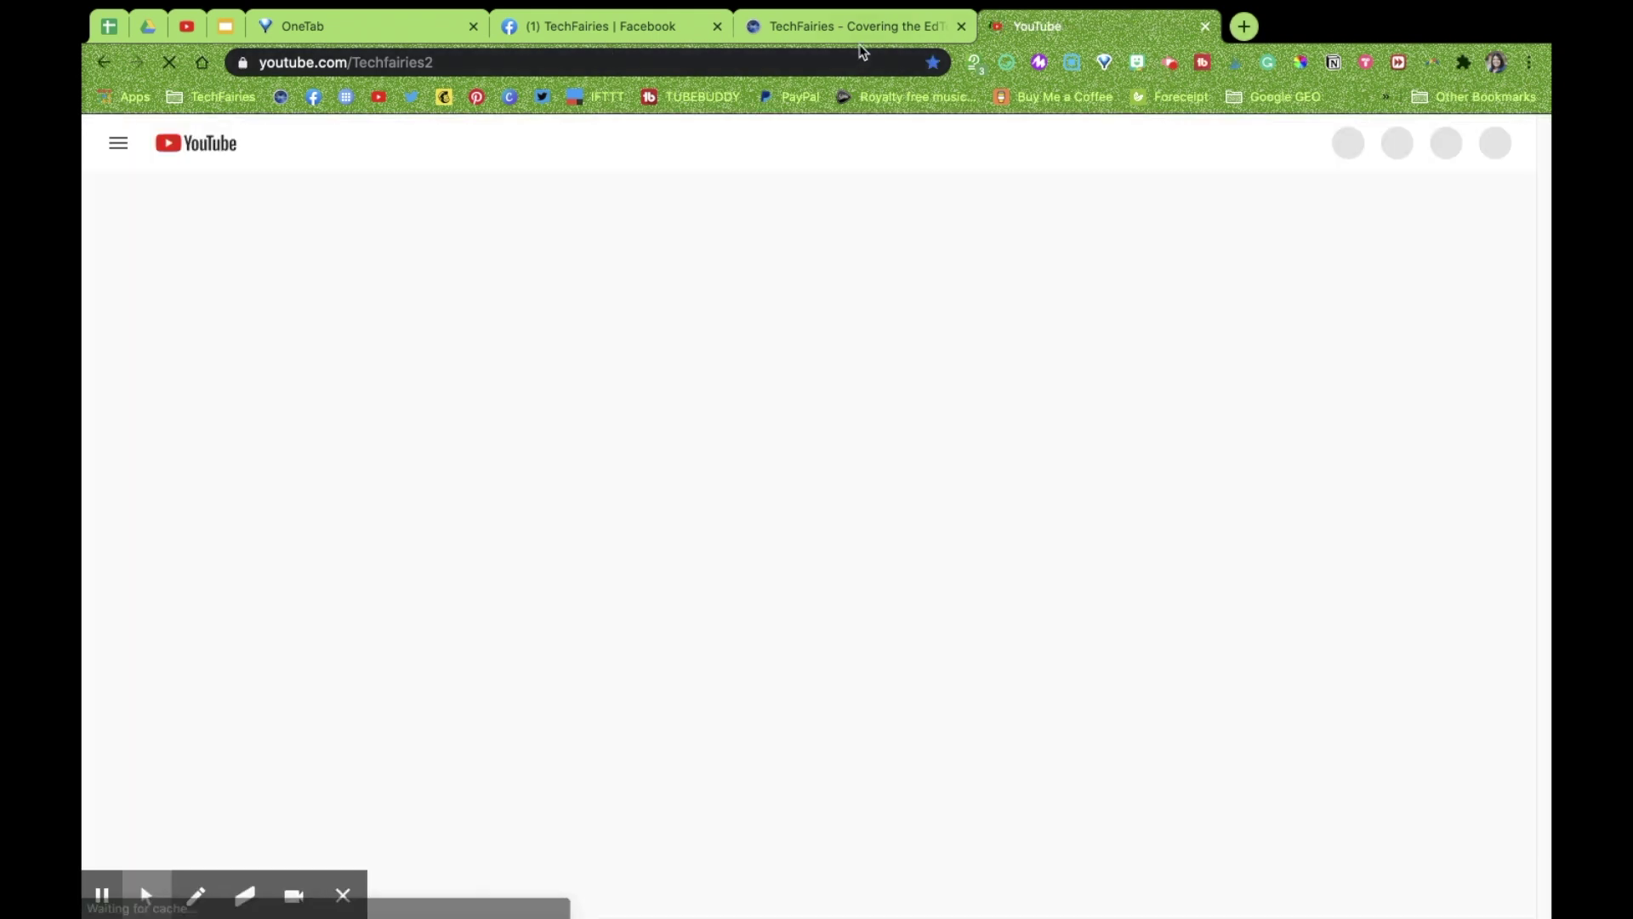
pyautogui.click(859, 31)
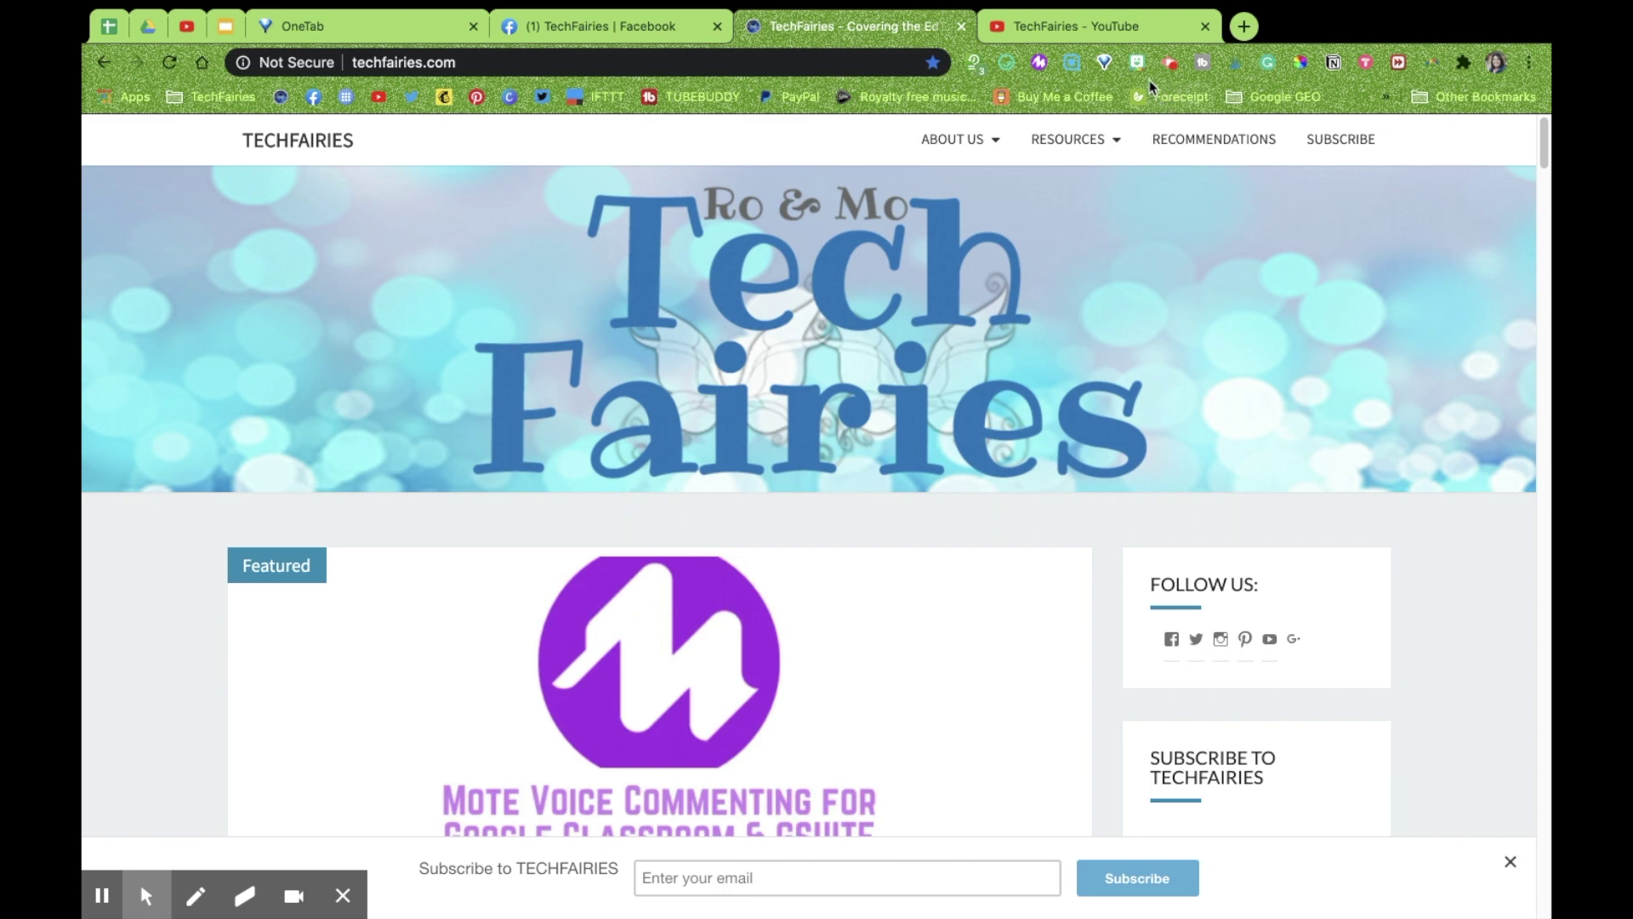
pyautogui.click(1102, 68)
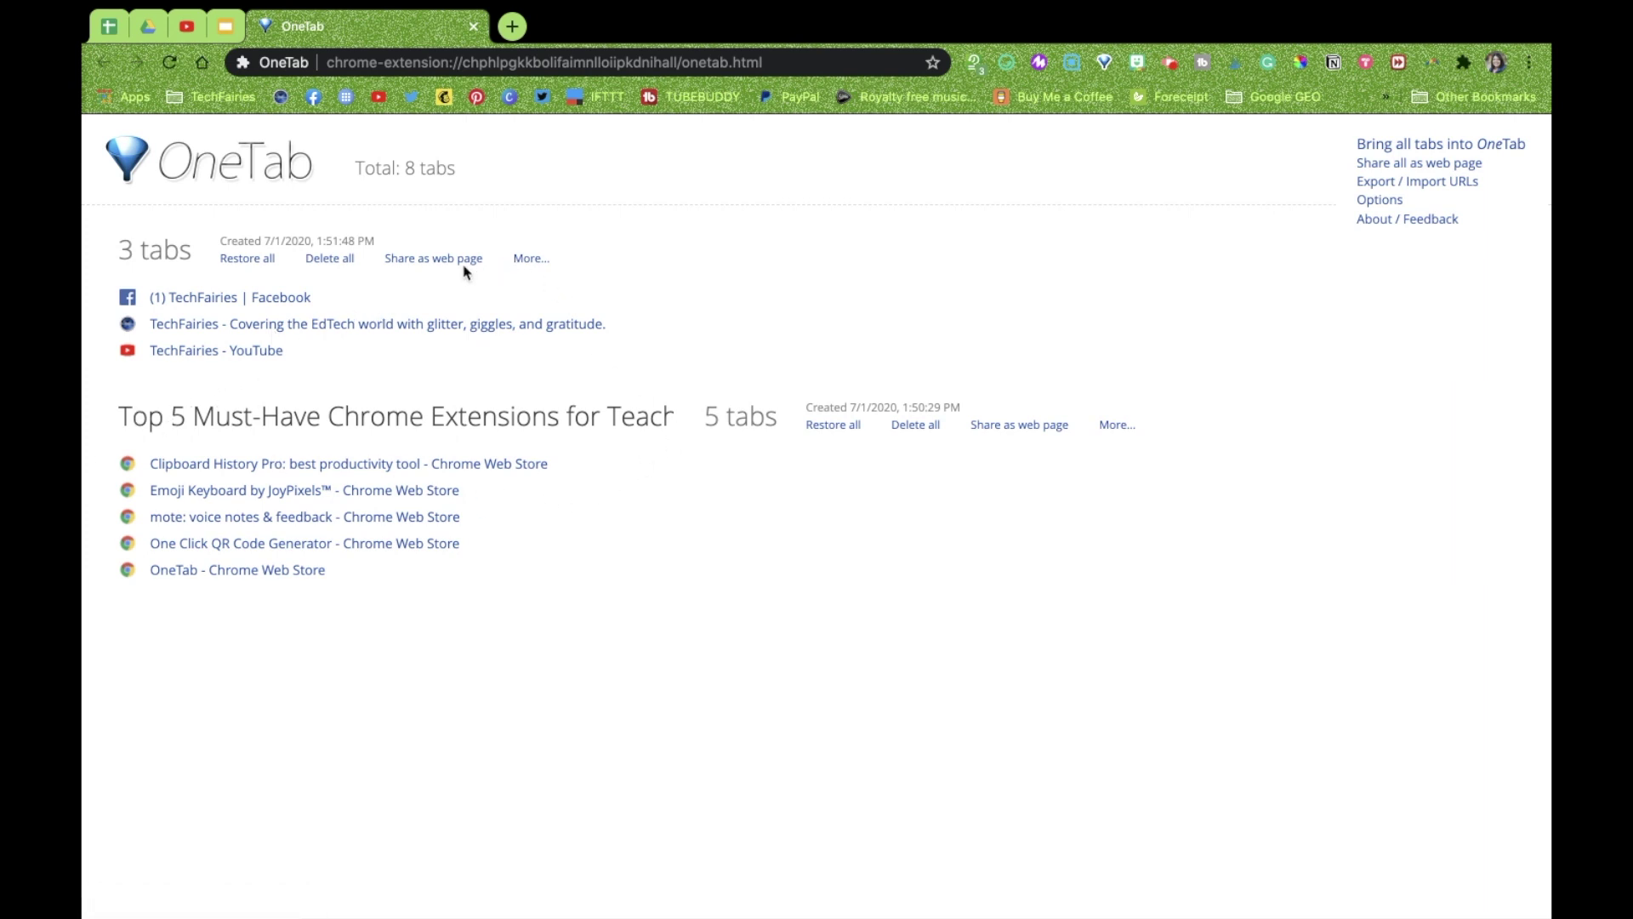
# Name the three-tab group 'TechFairies' and share it as a web page
pyautogui.click(529, 259)
pyautogui.click(568, 267)
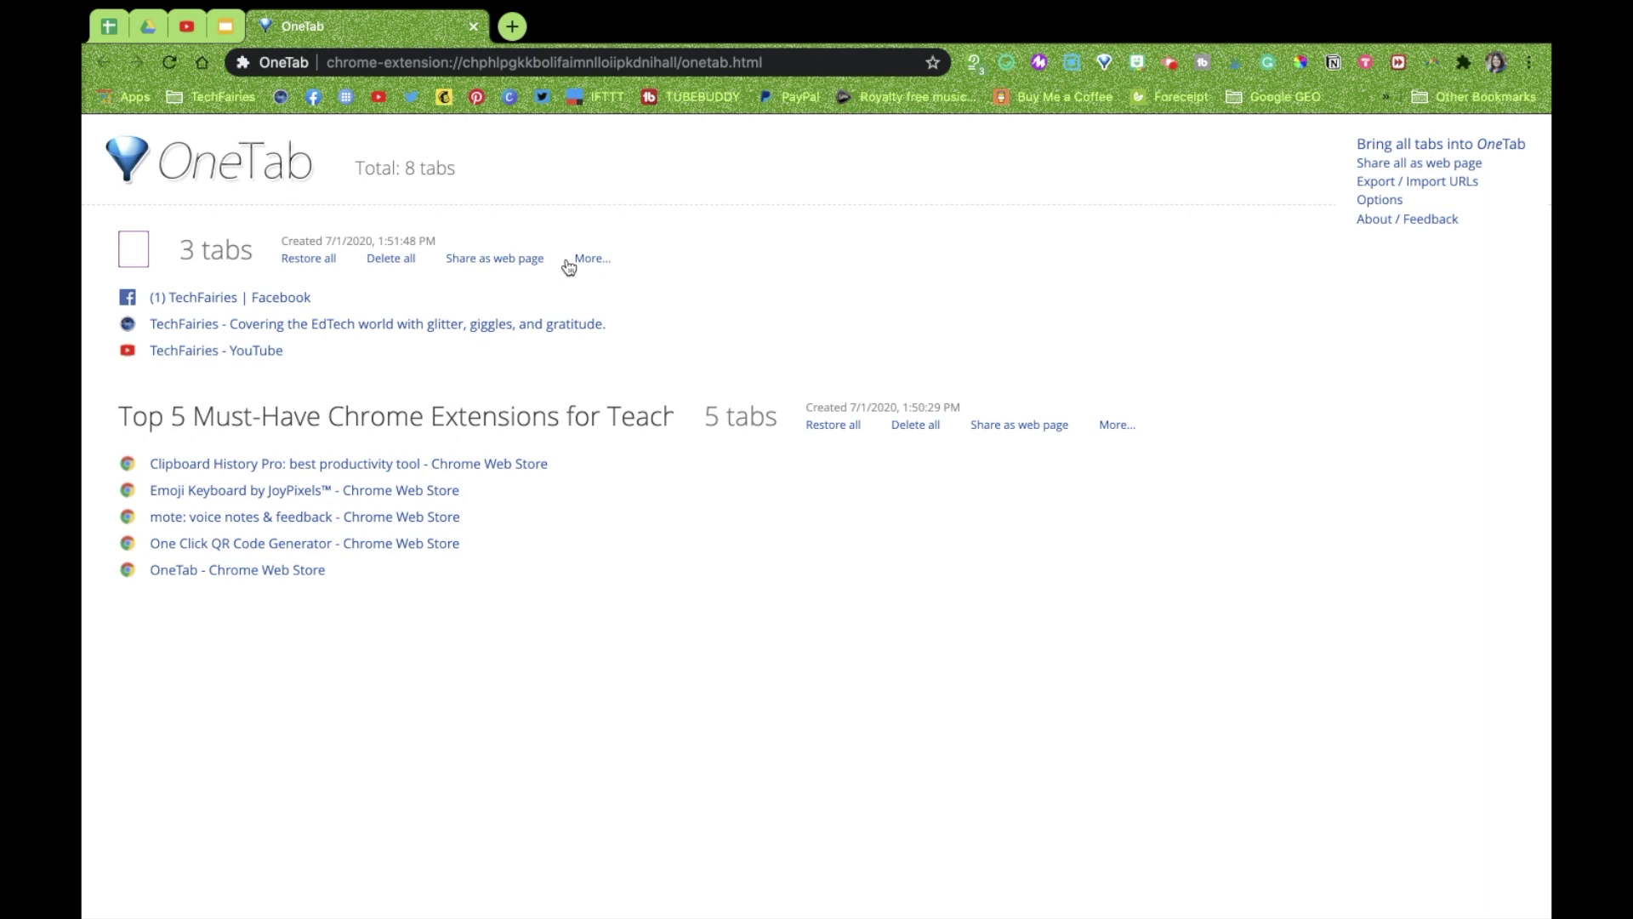
pyautogui.write('Tech')
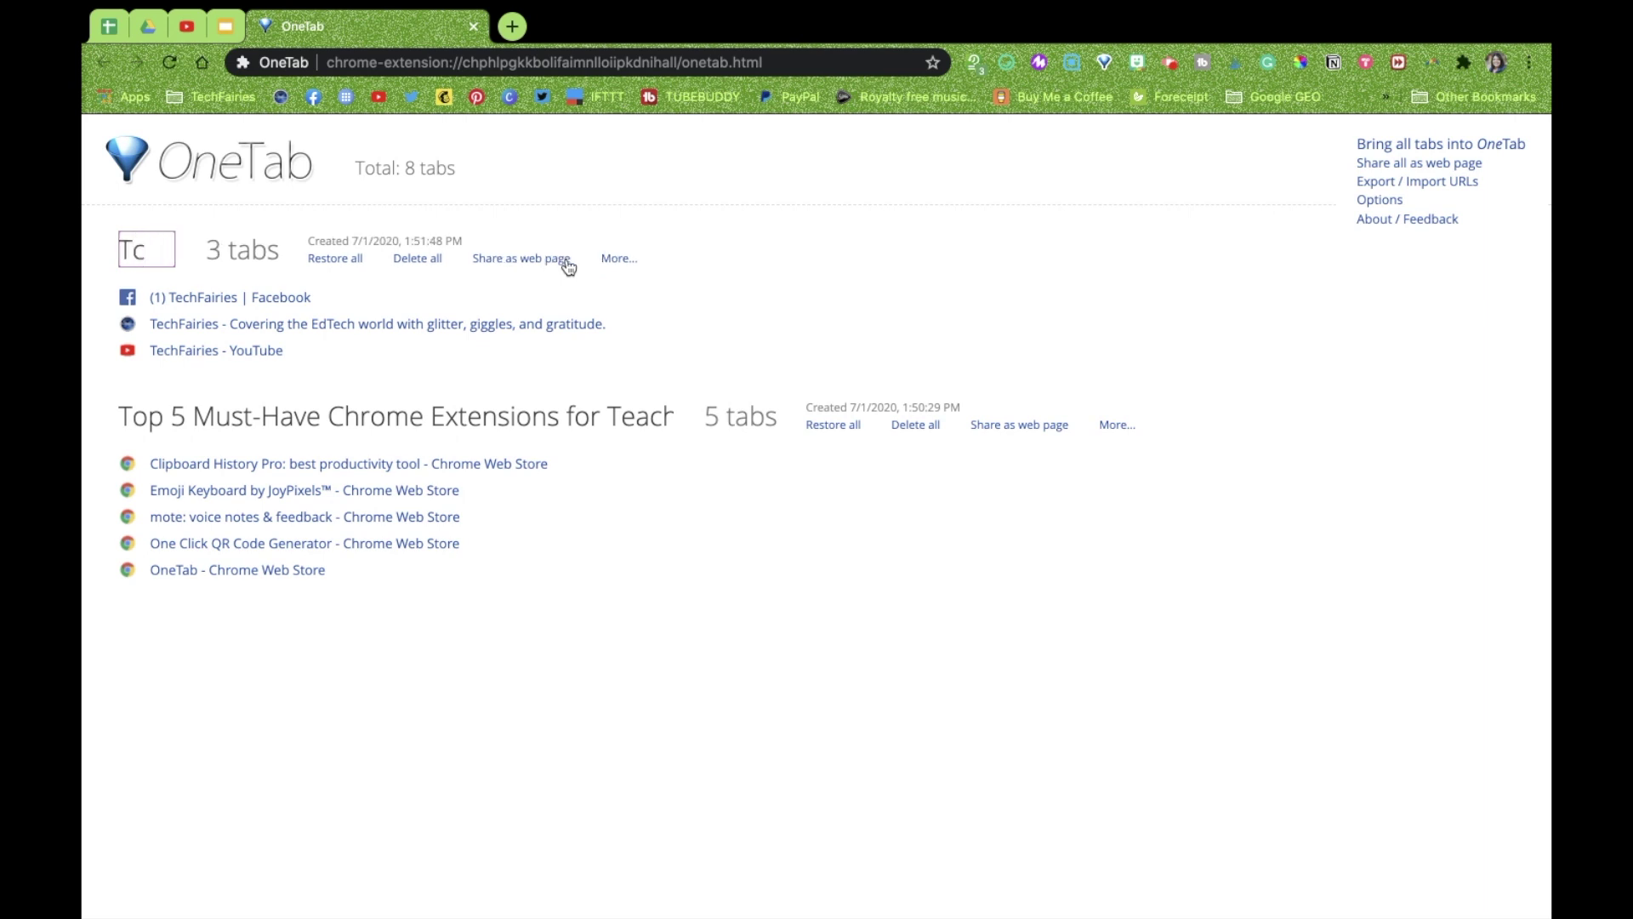
pyautogui.write('Fairies')
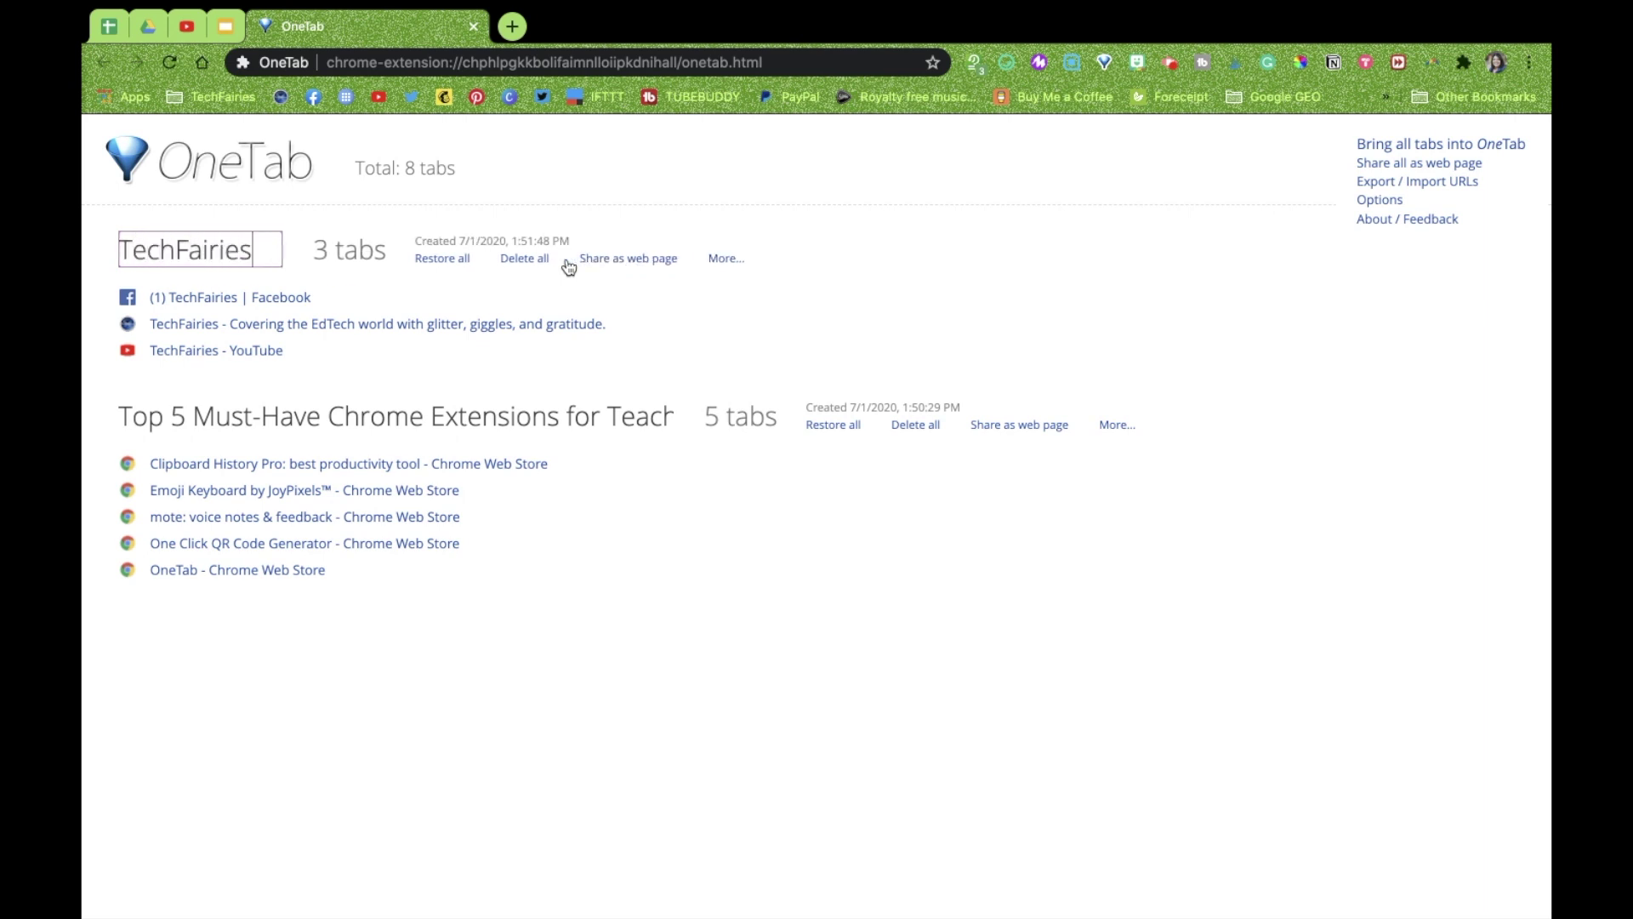
pyautogui.click(934, 319)
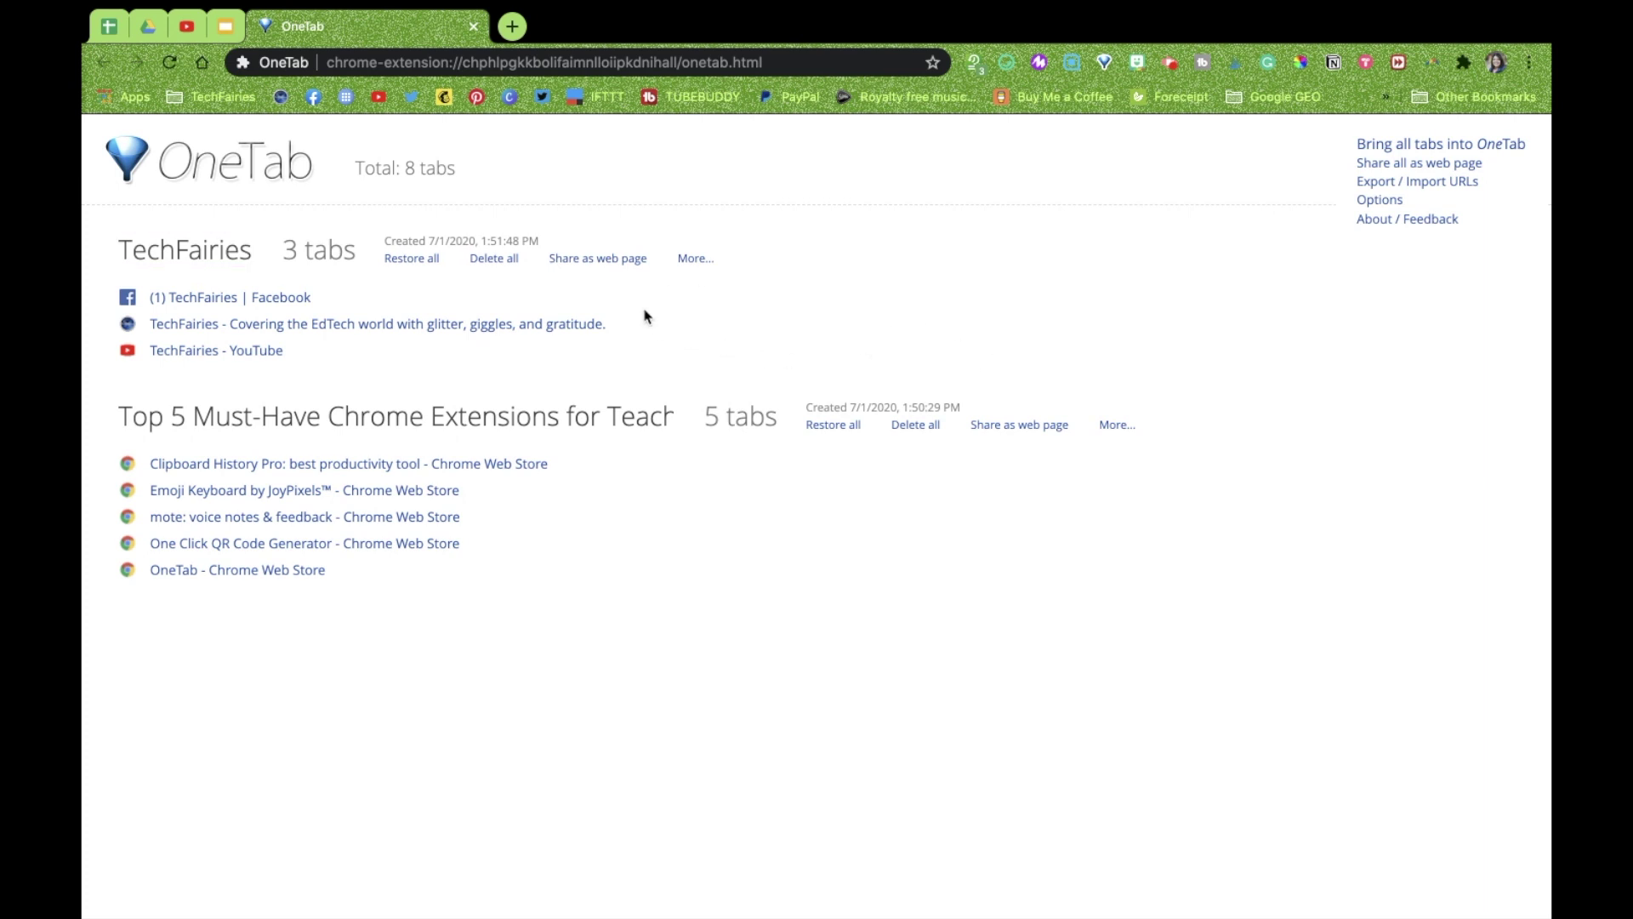
pyautogui.click(599, 259)
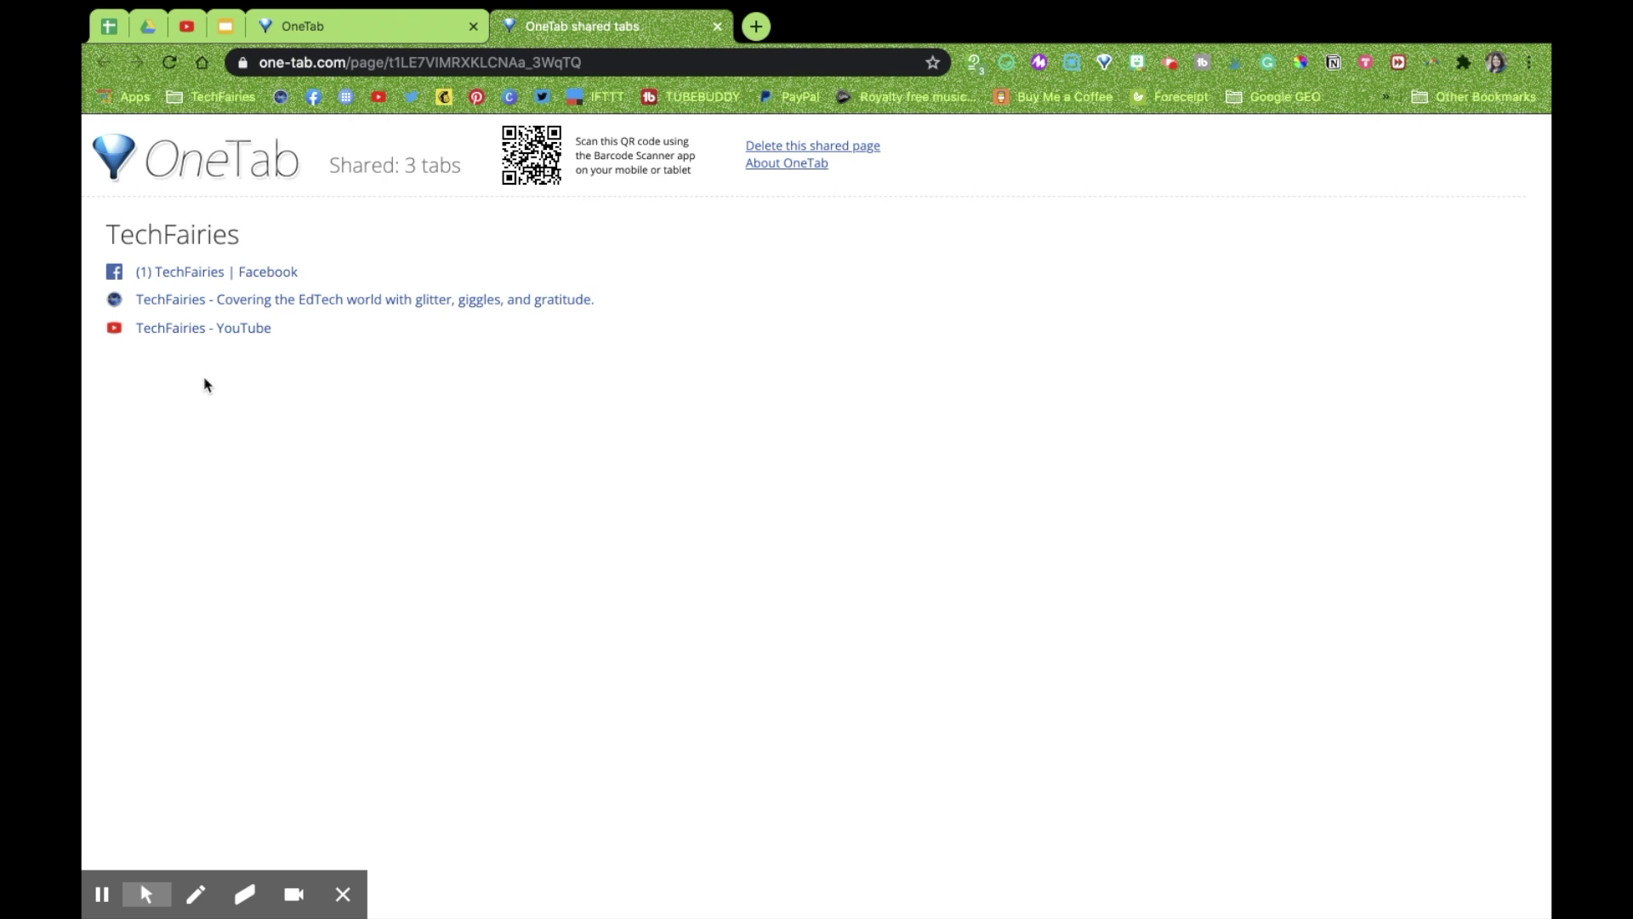
# Select the TechFairies shared page's address, close it, and share the Top 5 teachers group as a web page
pyautogui.click(605, 68)
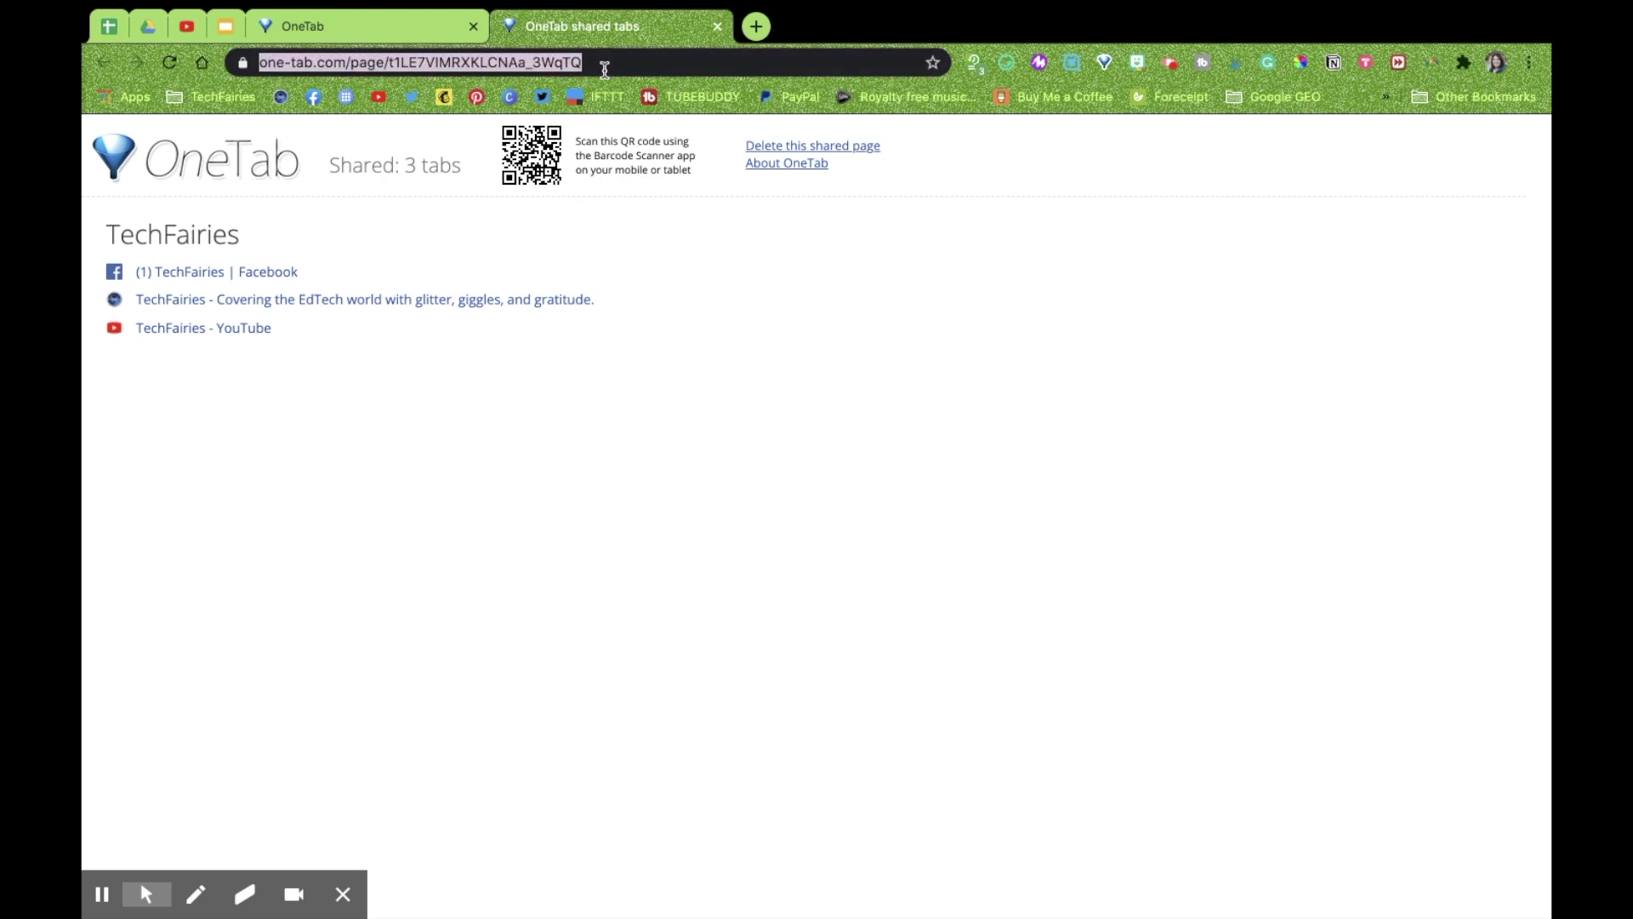
pyautogui.click(717, 27)
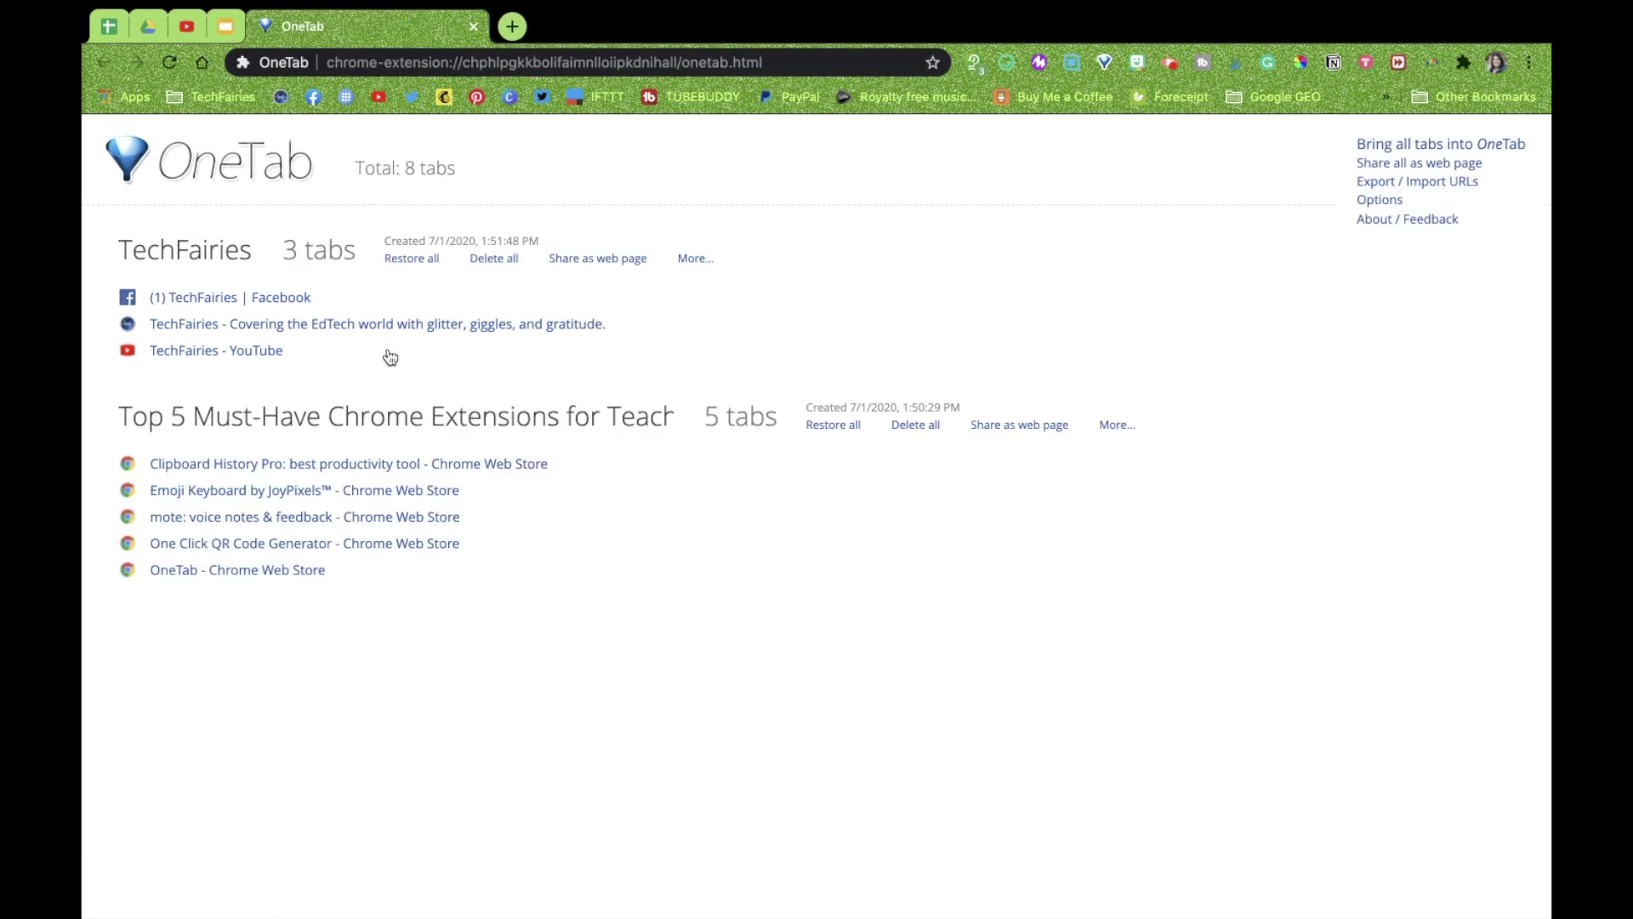
pyautogui.click(1017, 425)
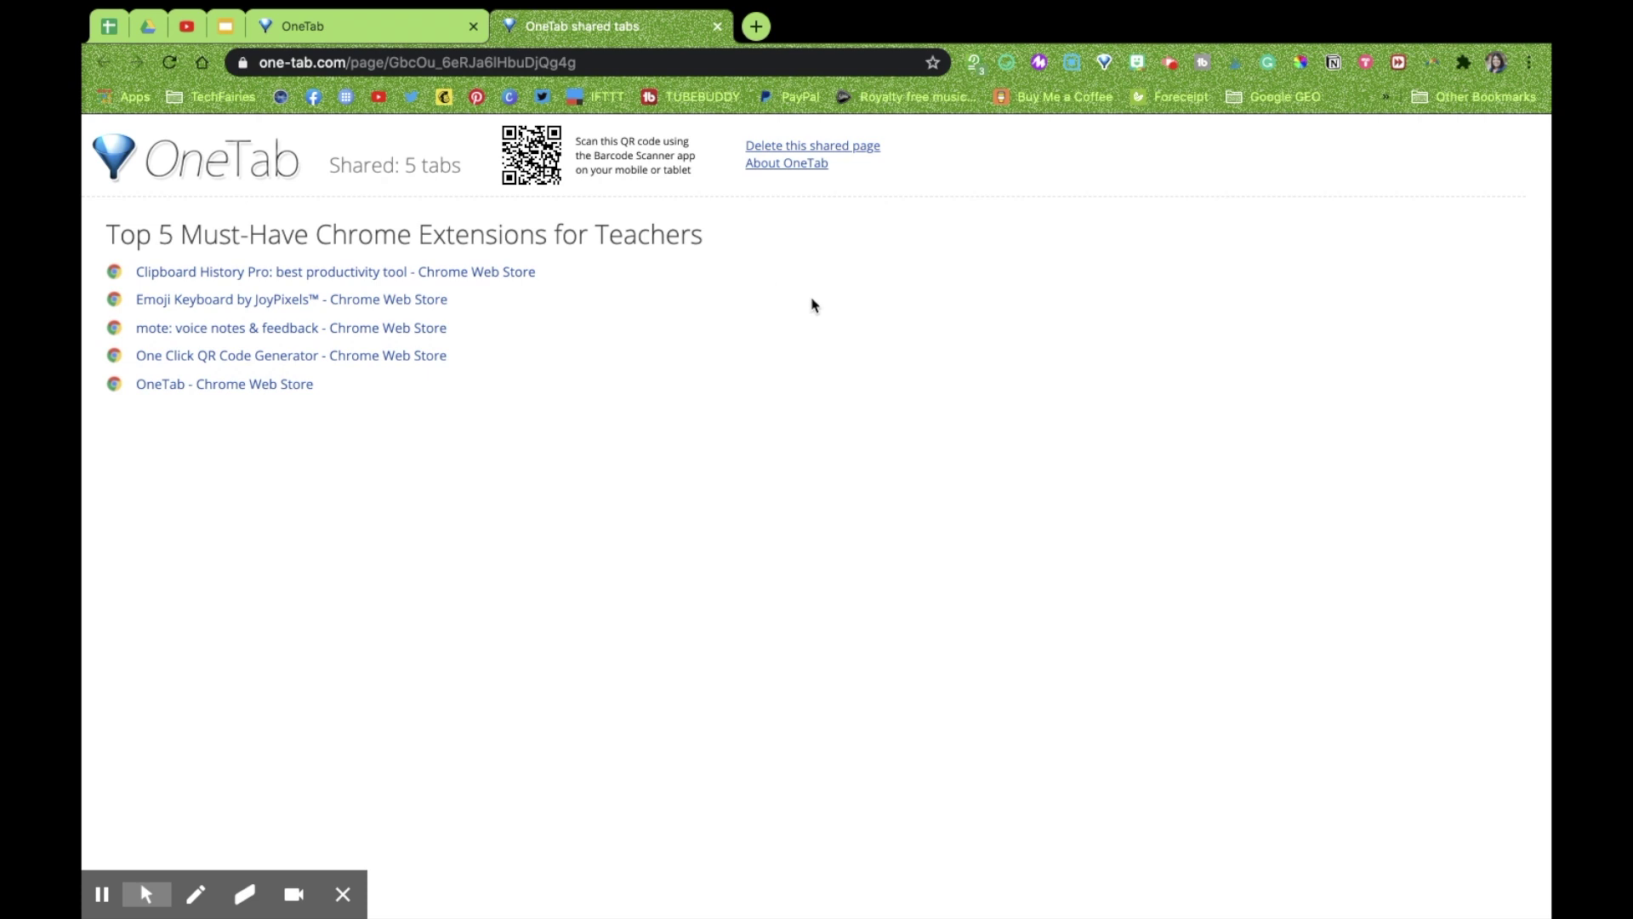
# Open OneTab's Web Store listing from the shared page, then reopen One Click QR Code Generator, leaving 4 tabs in Top 5
pyautogui.click(606, 59)
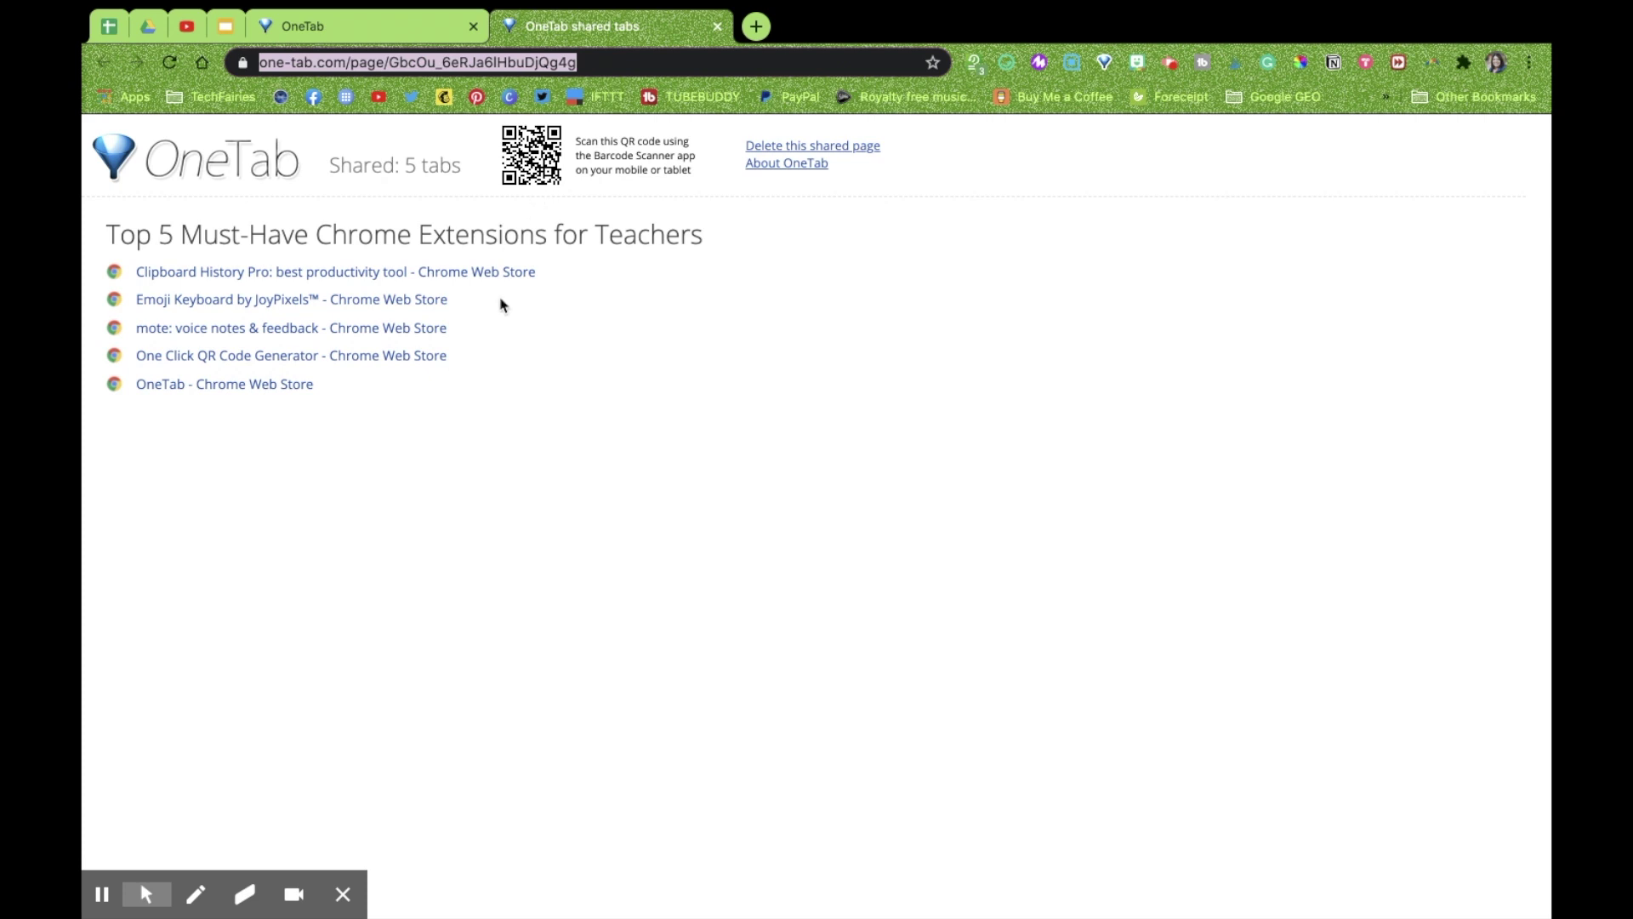
pyautogui.click(265, 383)
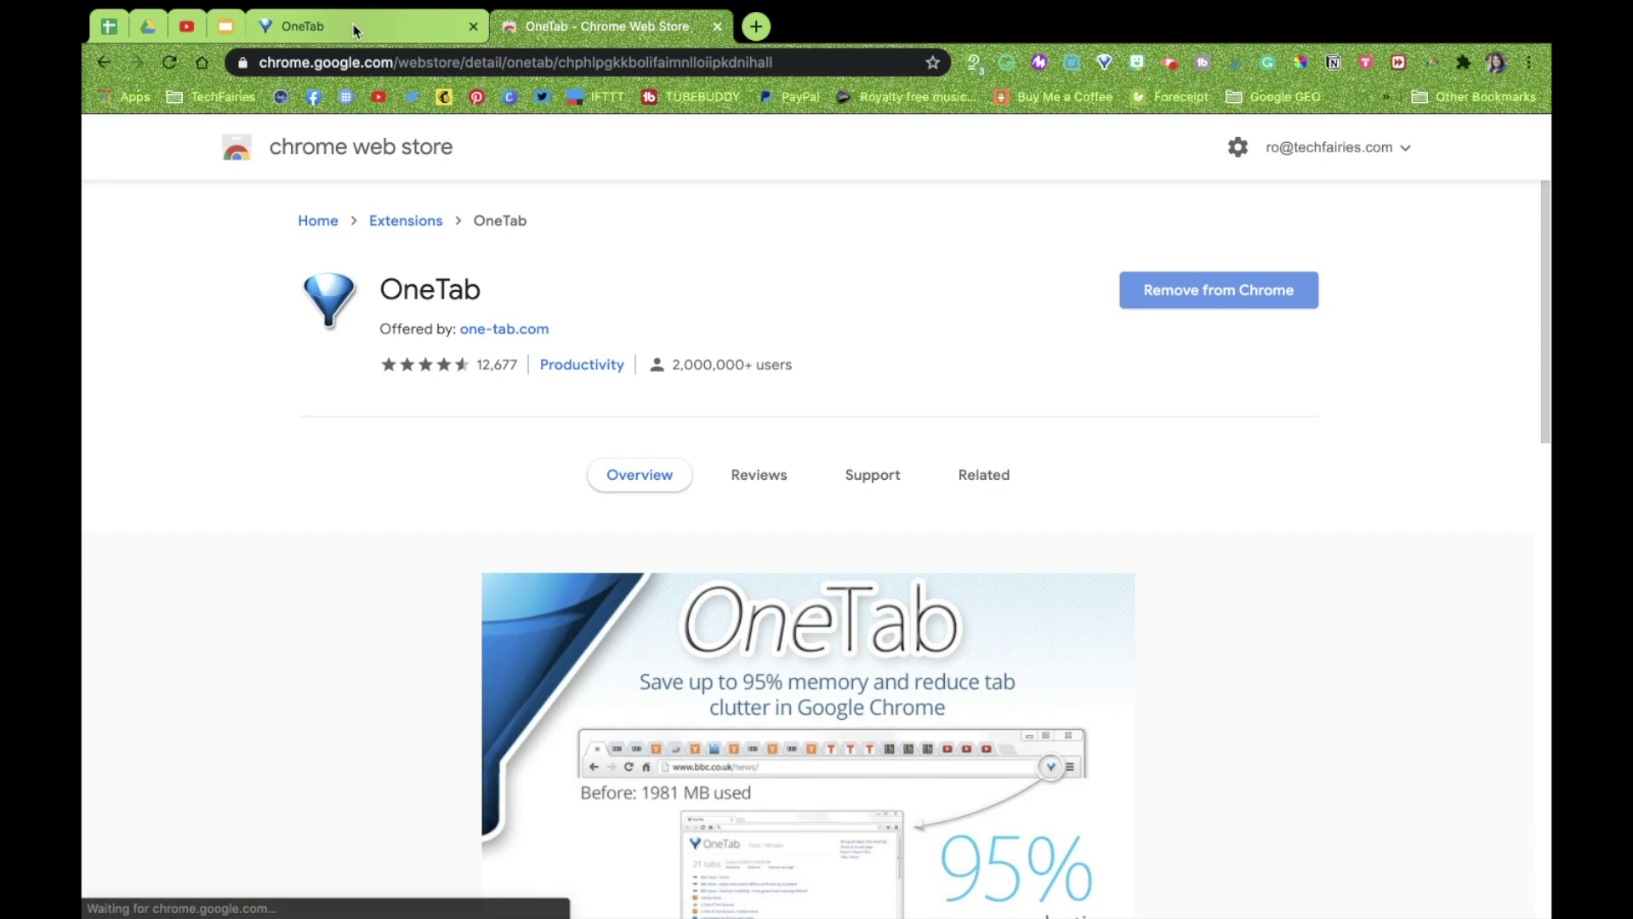
pyautogui.click(353, 32)
pyautogui.click(307, 544)
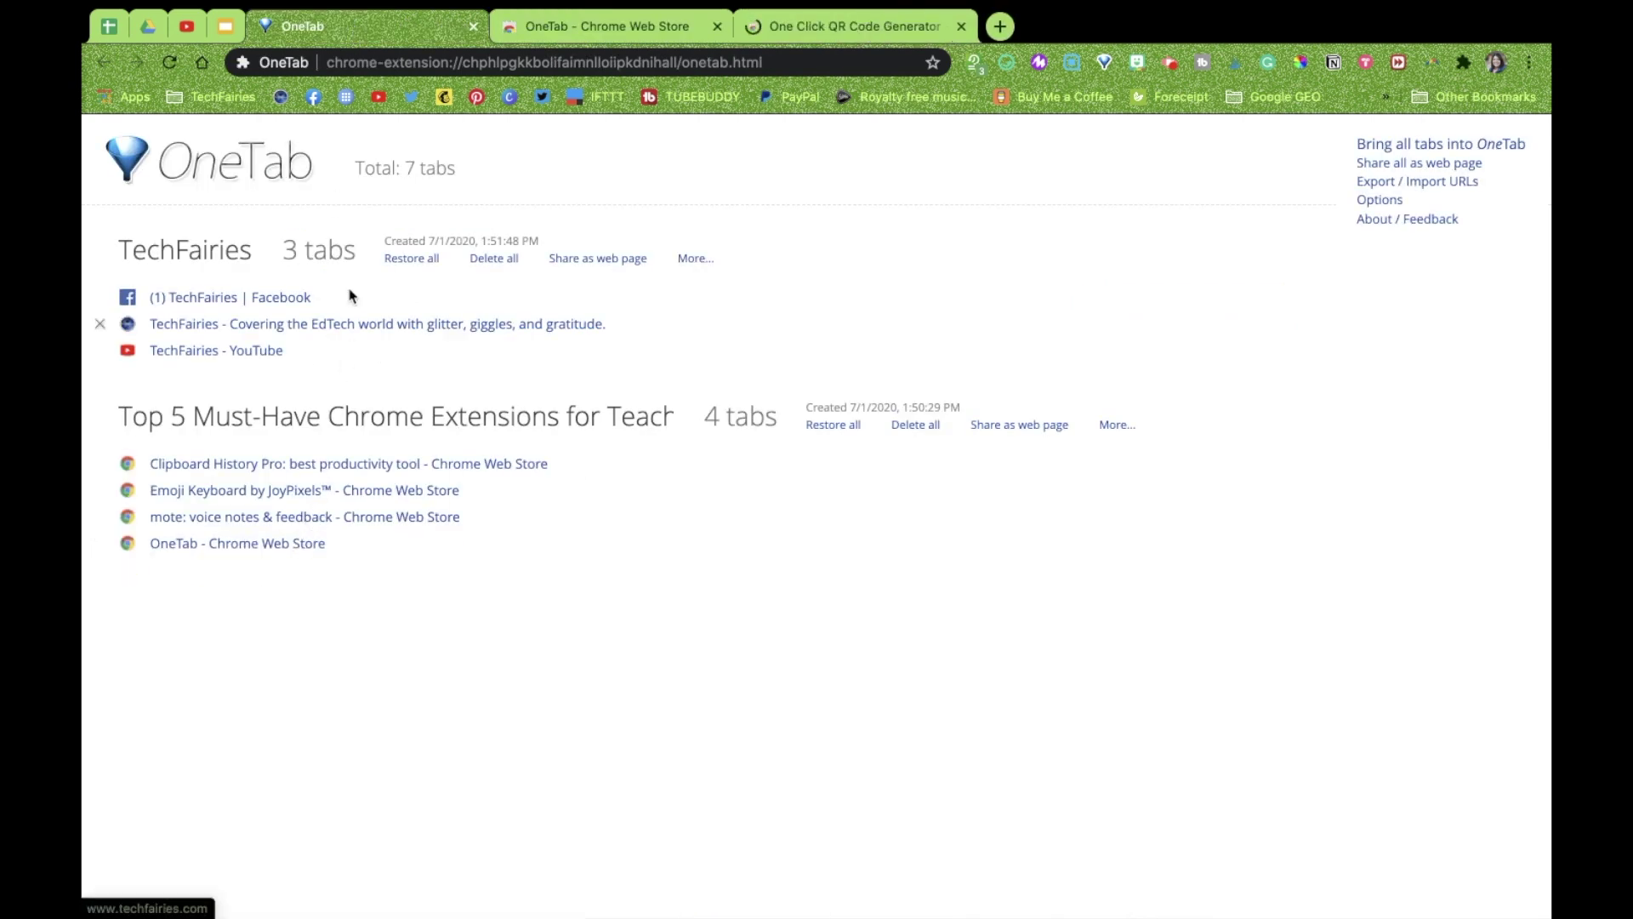